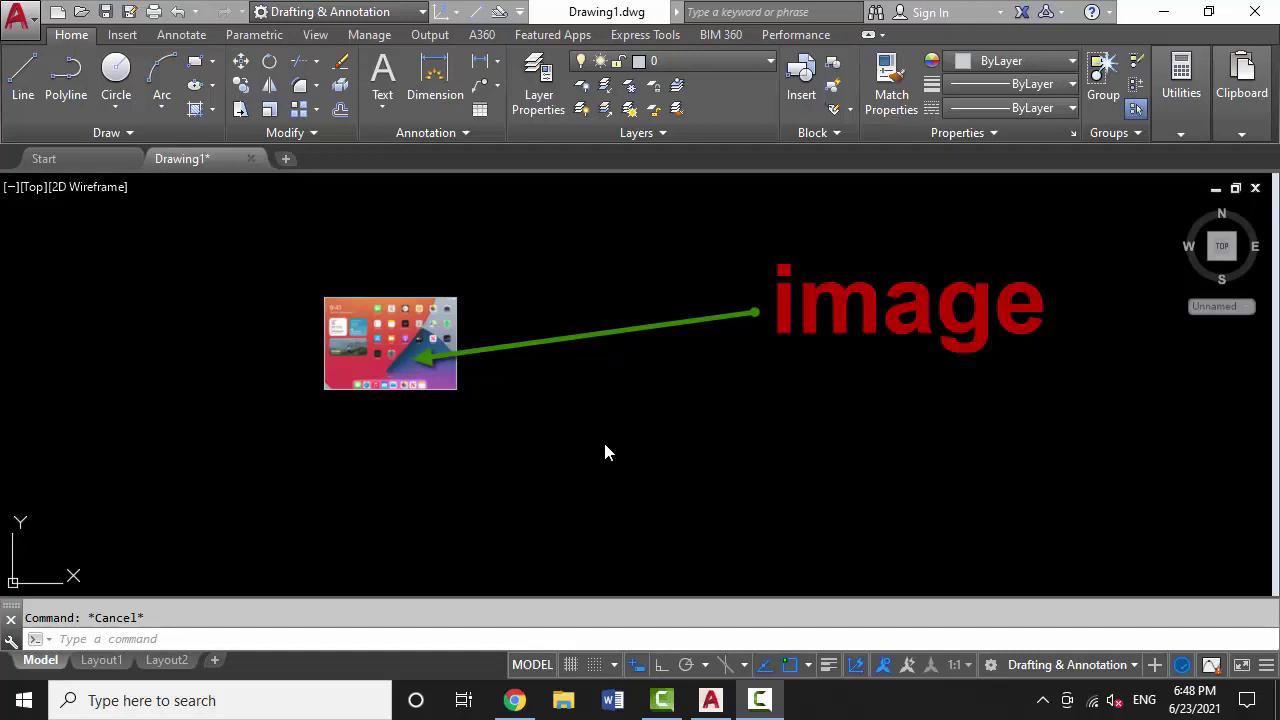
Draw a 247 by 178 rectangle for the tablet using the Dimensions option
{"action": "left_click", "coordinate": [618, 400]}
{"action": "type", "text": "rec"}
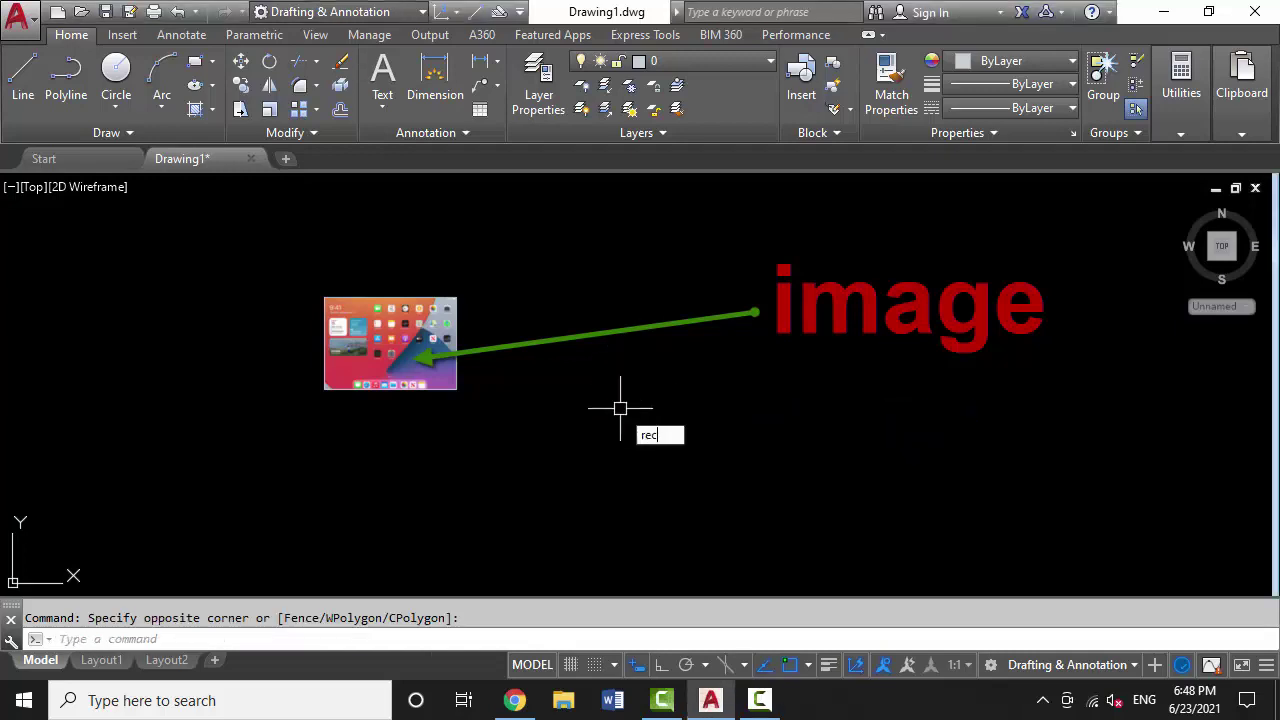
{"action": "key", "text": "Return"}
{"action": "left_click", "coordinate": [571, 310]}
{"action": "type", "text": "d"}
{"action": "key", "text": "Return"}
{"action": "type", "text": "17"}
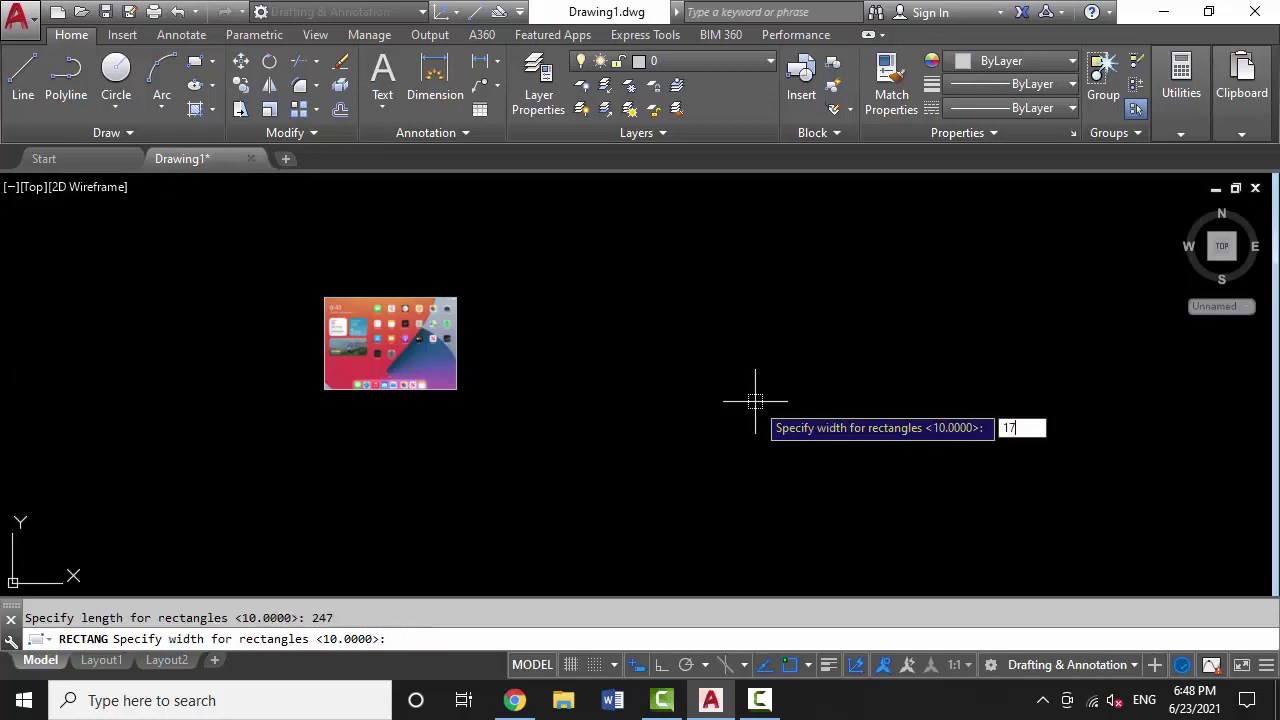
{"action": "type", "text": "8"}
{"action": "key", "text": "Return"}
{"action": "left_click", "coordinate": [755, 400]}
Select the screen image and switch its grip edit to moving it
{"action": "scroll", "coordinate": [457, 300], "scroll_direction": "down", "scroll_amount": 5}
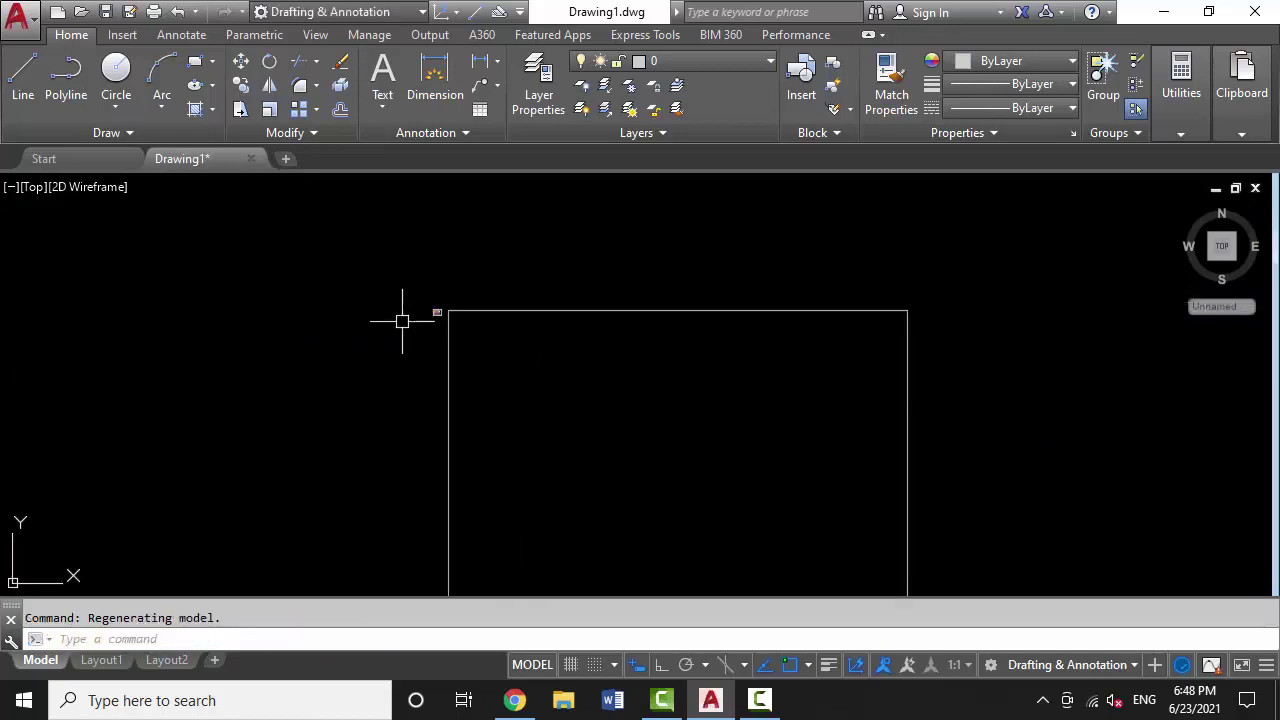
{"action": "scroll", "coordinate": [424, 302], "scroll_direction": "up", "scroll_amount": 6}
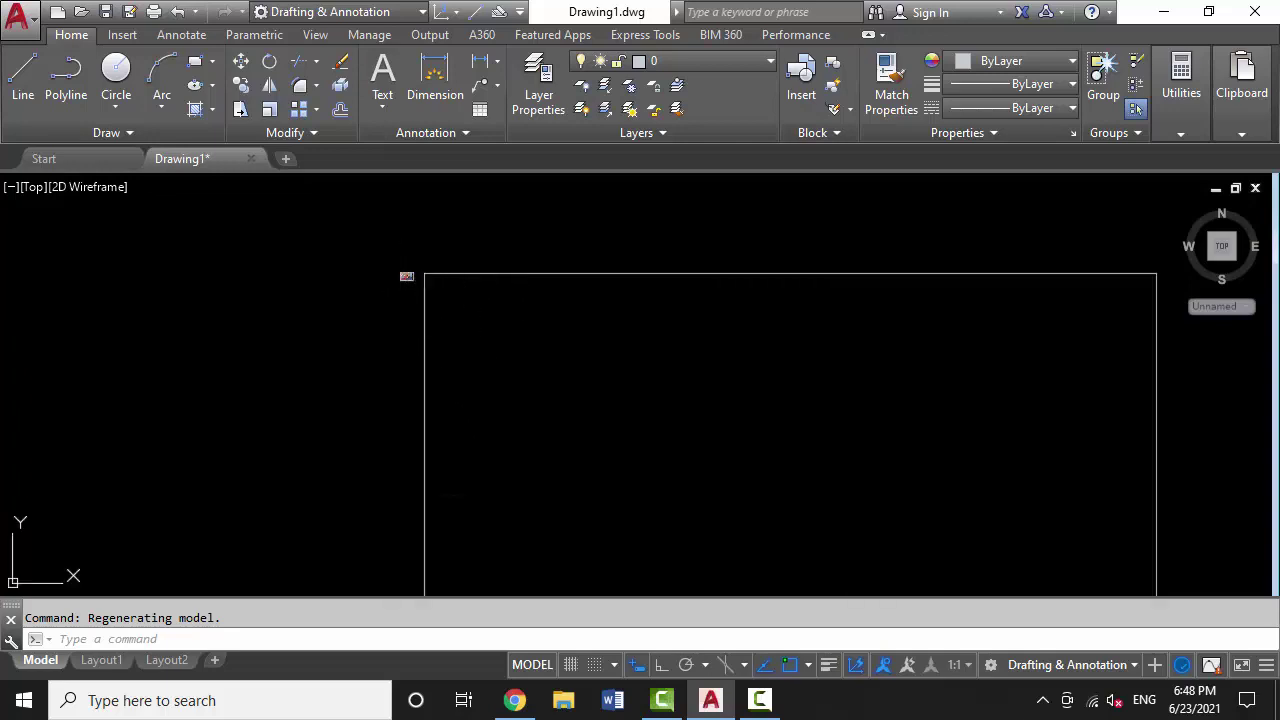
{"action": "left_click", "coordinate": [402, 277]}
{"action": "key", "text": "space"}
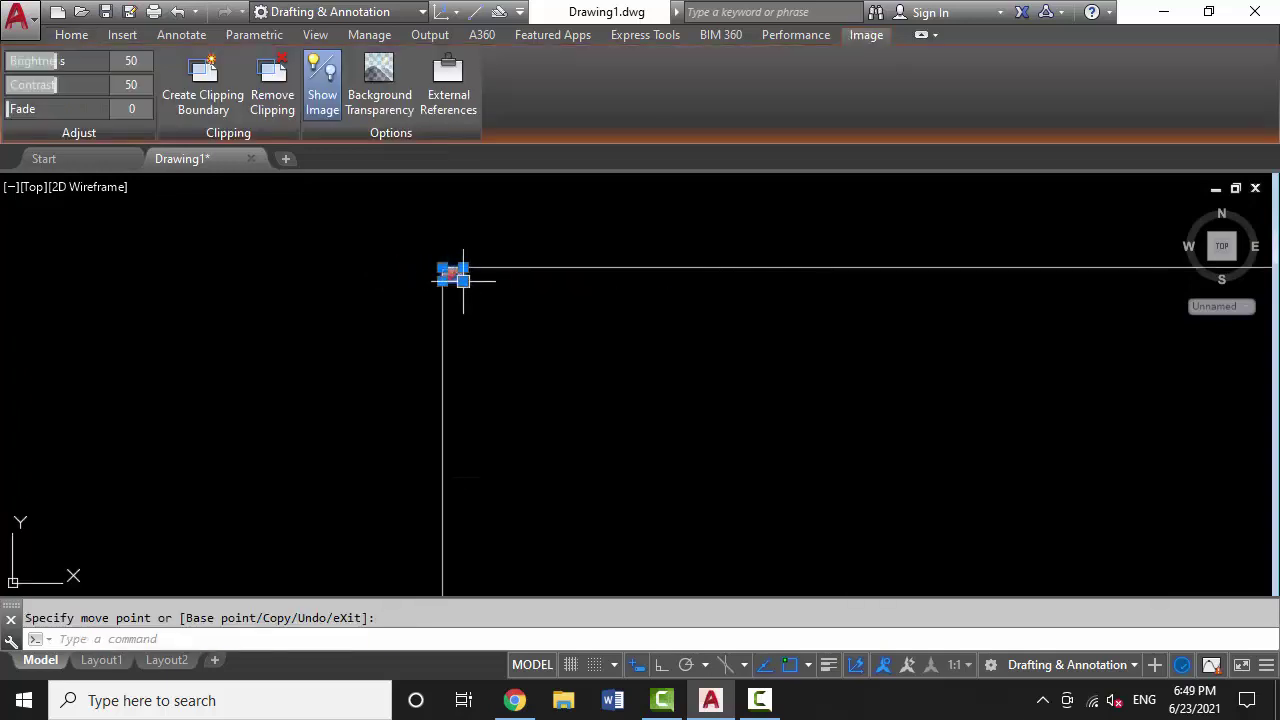
Place the image at the rectangle's corner and stretch it to the far corner
{"action": "left_click", "coordinate": [463, 280]}
{"action": "scroll", "coordinate": [463, 280], "scroll_direction": "down", "scroll_amount": 4}
{"action": "left_click", "coordinate": [459, 273]}
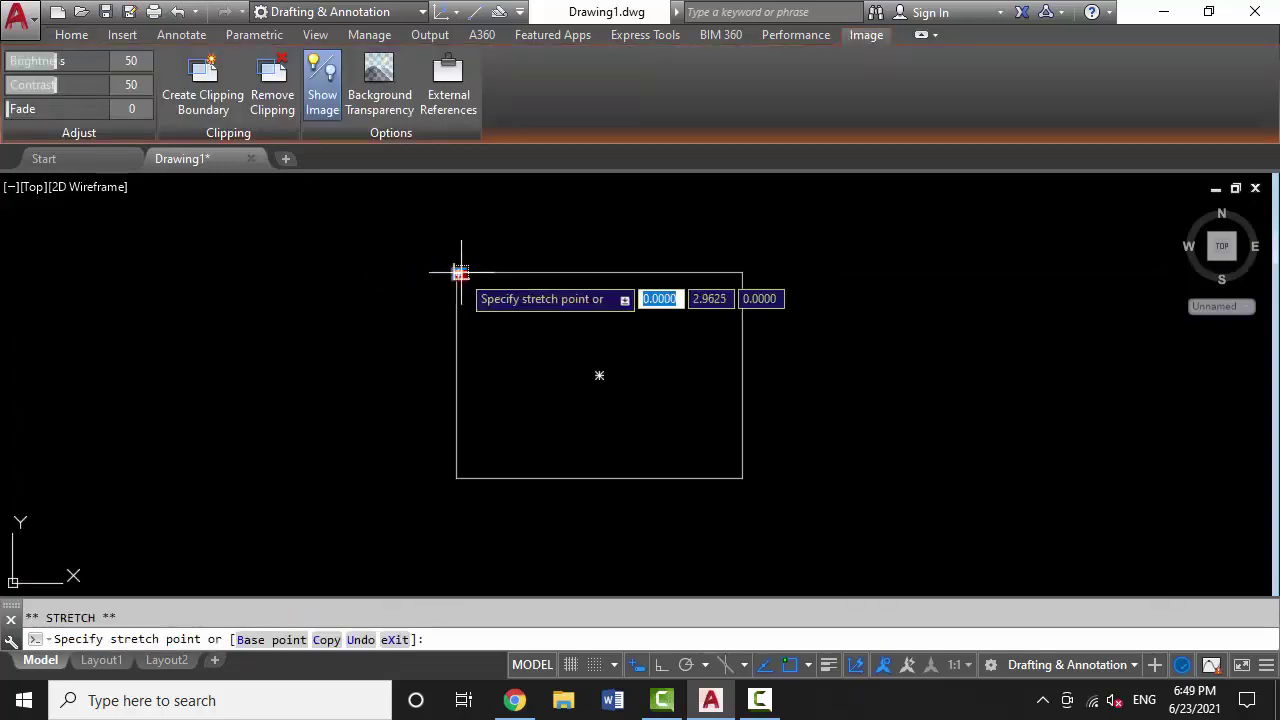
{"action": "left_click", "coordinate": [627, 399]}
{"action": "scroll", "coordinate": [608, 384], "scroll_direction": "up", "scroll_amount": 4}
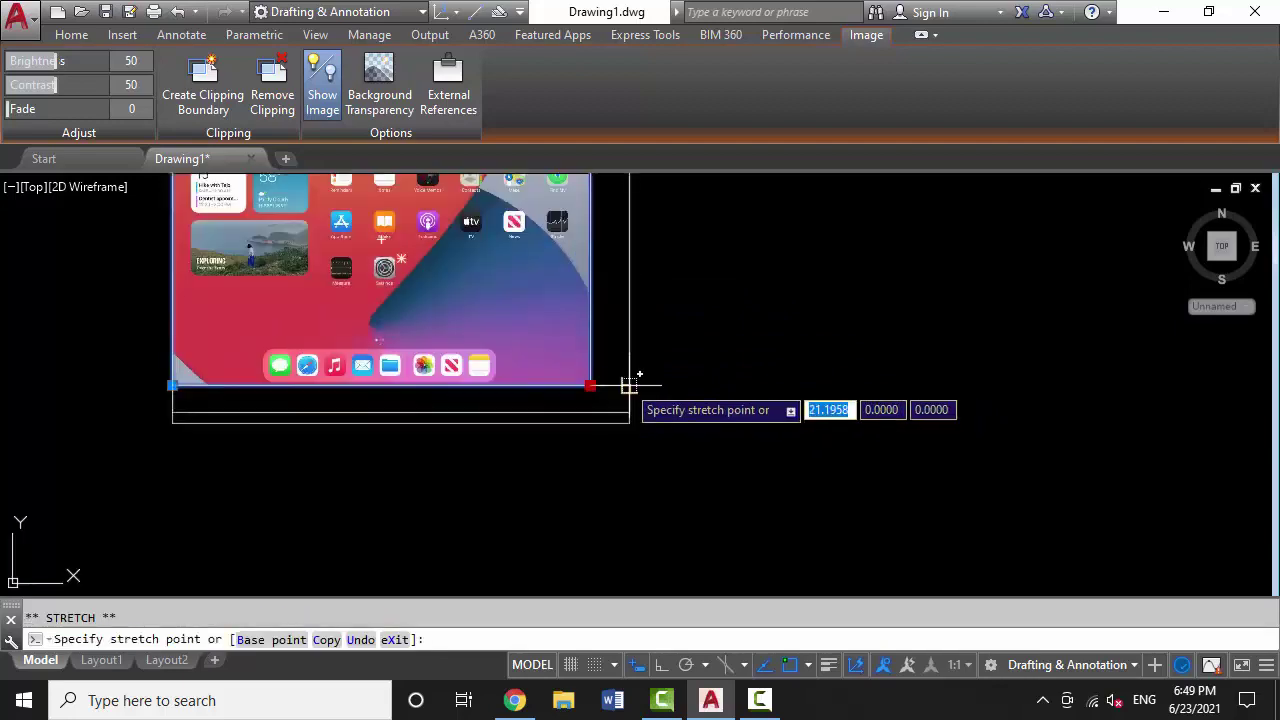
{"action": "scroll", "coordinate": [623, 405], "scroll_direction": "down", "scroll_amount": 3}
{"action": "scroll", "coordinate": [513, 517], "scroll_direction": "up", "scroll_amount": 3}
{"action": "key", "text": "Escape"}
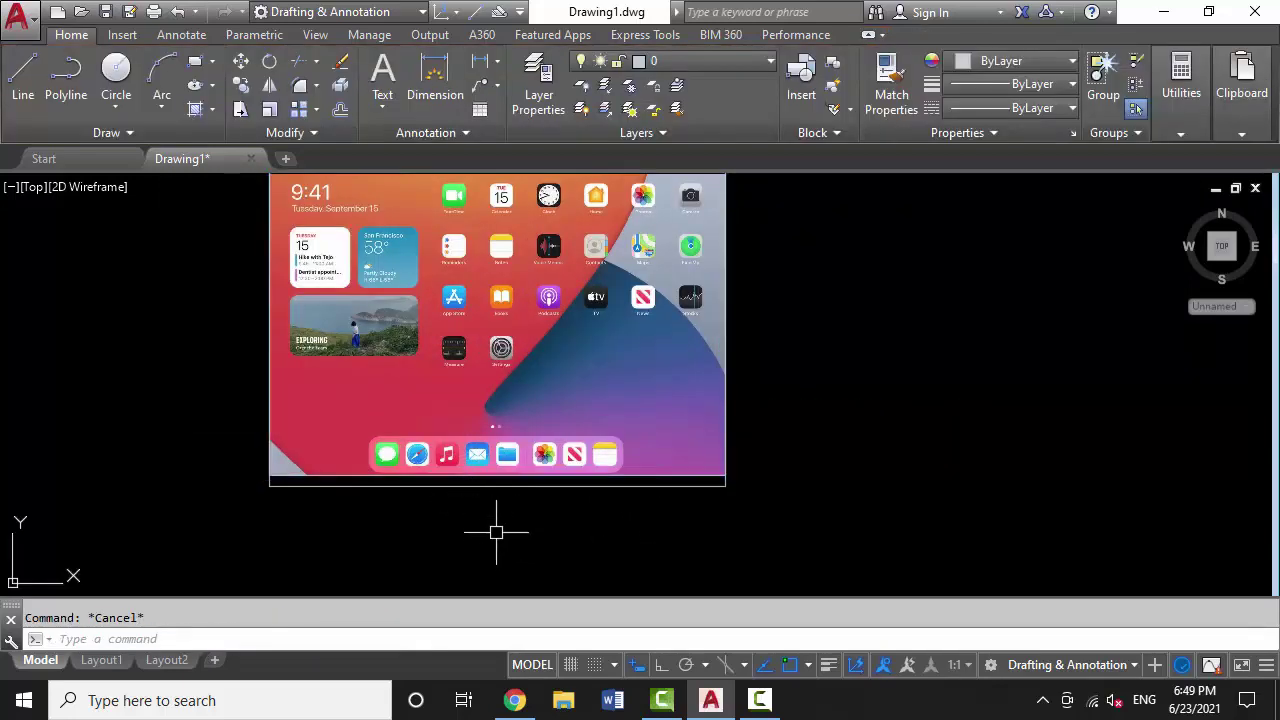
Reselect the image, try stretching its bottom edge, then cancel the stretch
{"action": "scroll", "coordinate": [494, 528], "scroll_direction": "down", "scroll_amount": 3}
{"action": "scroll", "coordinate": [560, 500], "scroll_direction": "up", "scroll_amount": 4}
{"action": "left_click", "coordinate": [588, 532]}
{"action": "left_click", "coordinate": [564, 532]}
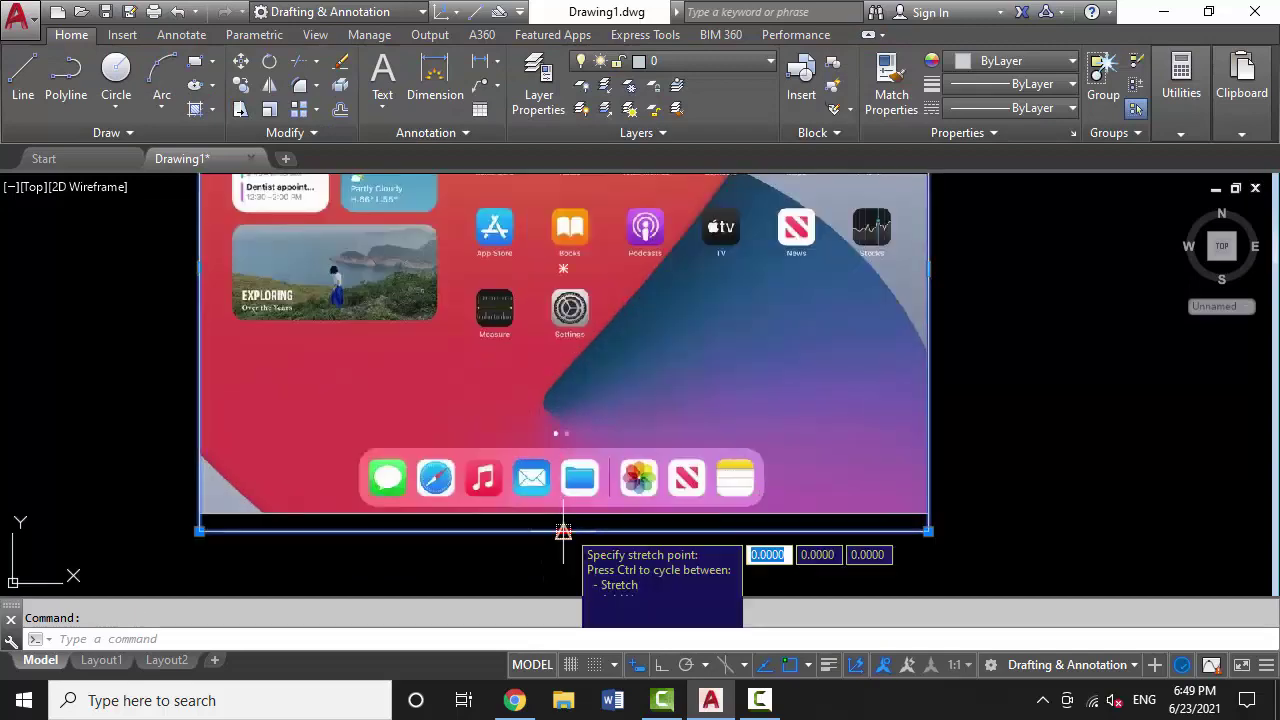
{"action": "scroll", "coordinate": [714, 466], "scroll_direction": "down", "scroll_amount": 3}
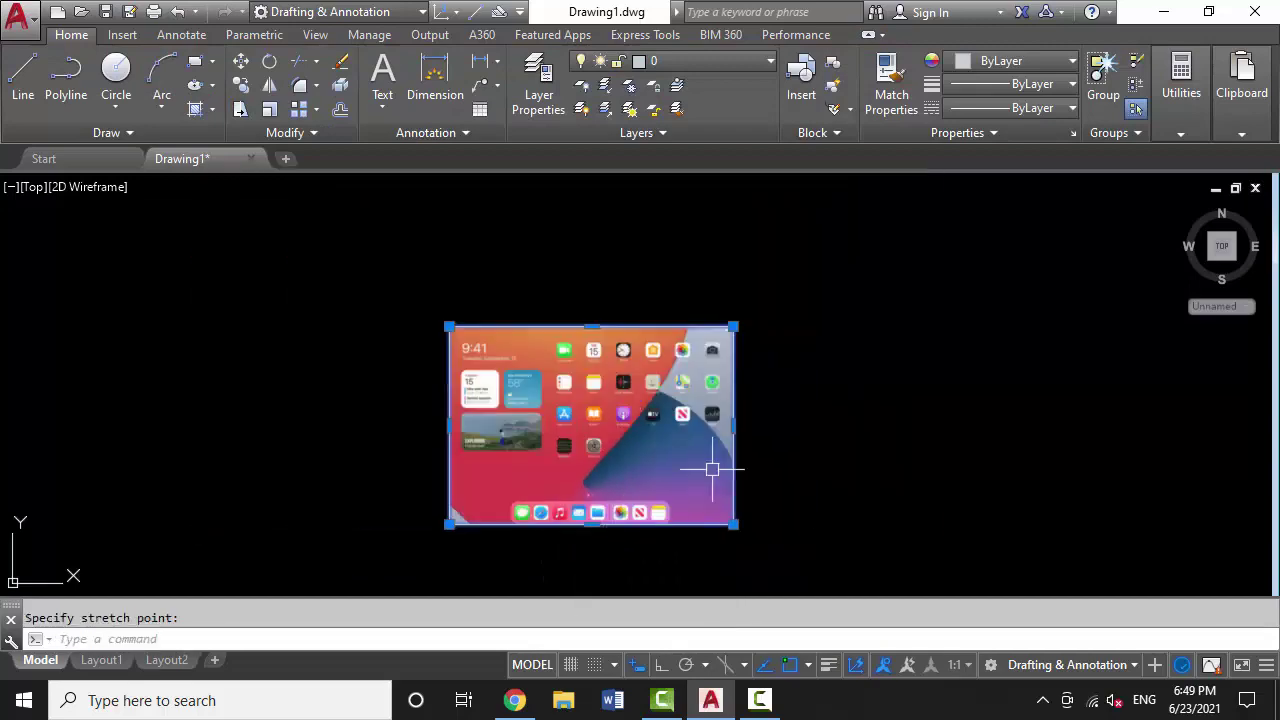
{"action": "key", "text": "Escape"}
{"action": "scroll", "coordinate": [737, 400], "scroll_direction": "up", "scroll_amount": 2}
{"action": "scroll", "coordinate": [737, 400], "scroll_direction": "up", "scroll_amount": 2}
{"action": "scroll", "coordinate": [737, 400], "scroll_direction": "up", "scroll_amount": 2}
{"action": "scroll", "coordinate": [736, 298], "scroll_direction": "down", "scroll_amount": 4}
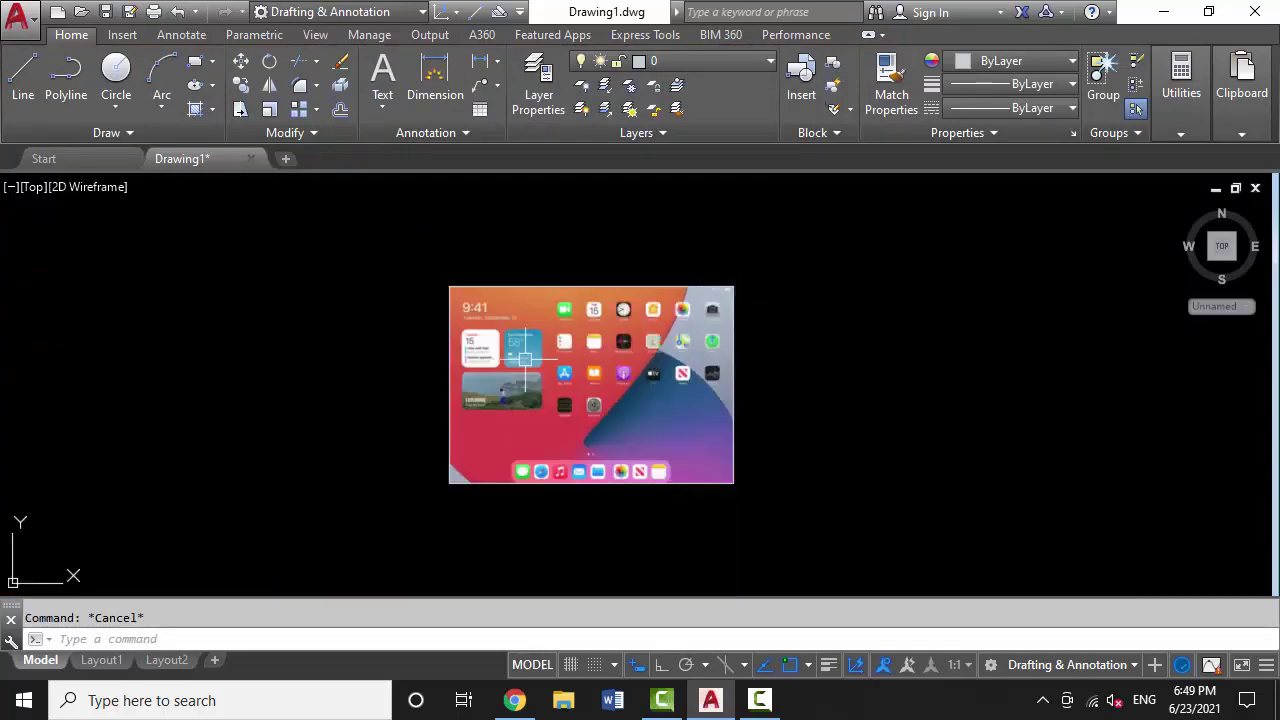
Offset the screen outline 10 units outward to form the border
{"action": "type", "text": "o"}
{"action": "key", "text": "Return"}
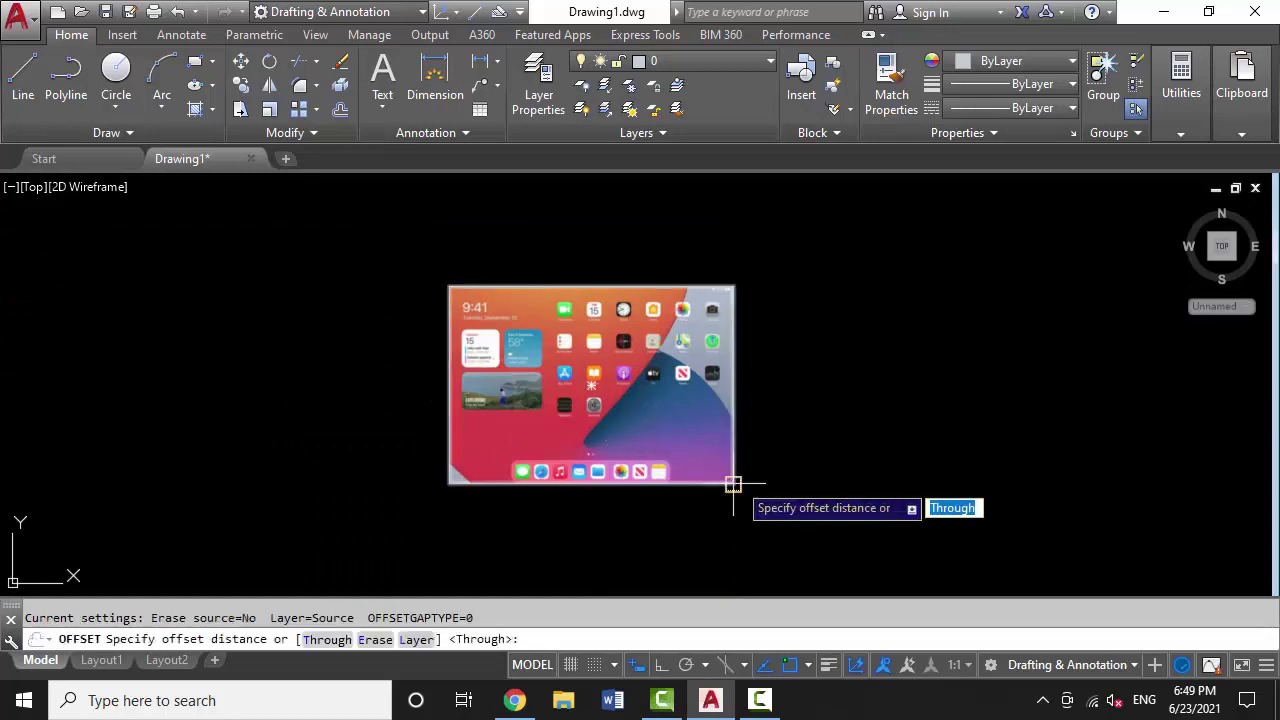
{"action": "type", "text": "10"}
{"action": "key", "text": "Return"}
{"action": "left_click", "coordinate": [732, 308]}
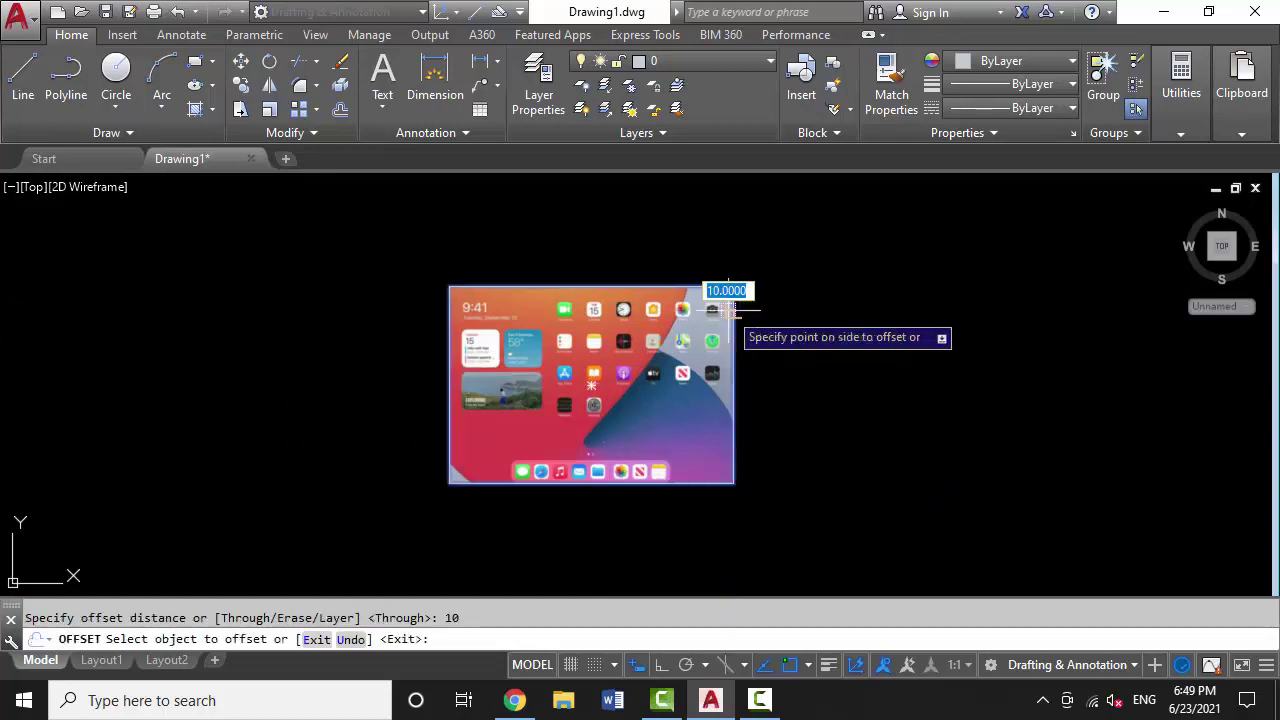
{"action": "left_click", "coordinate": [812, 307]}
{"action": "key", "text": "Escape"}
Fillet the first two border corners with radius 10
{"action": "type", "text": "f"}
{"action": "key", "text": "Return"}
{"action": "type", "text": "r"}
{"action": "key", "text": "Return"}
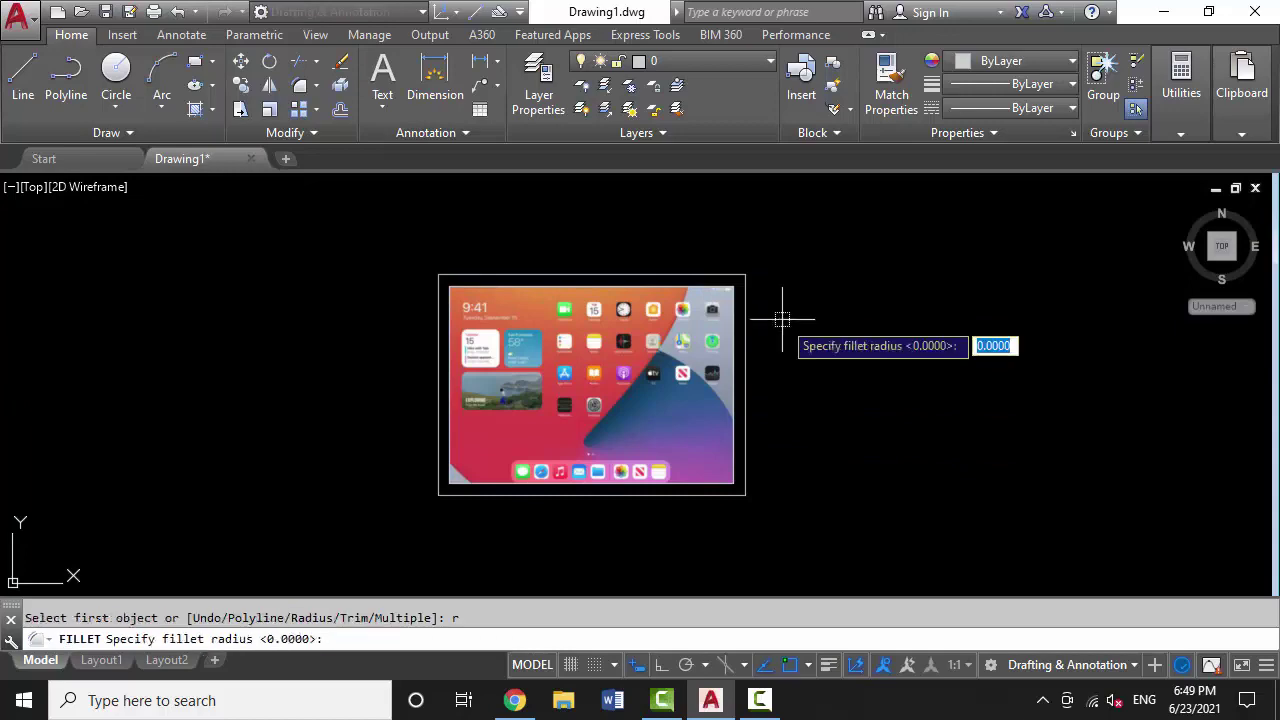
{"action": "type", "text": "10"}
{"action": "key", "text": "Return"}
{"action": "scroll", "coordinate": [781, 319], "scroll_direction": "up", "scroll_amount": 4}
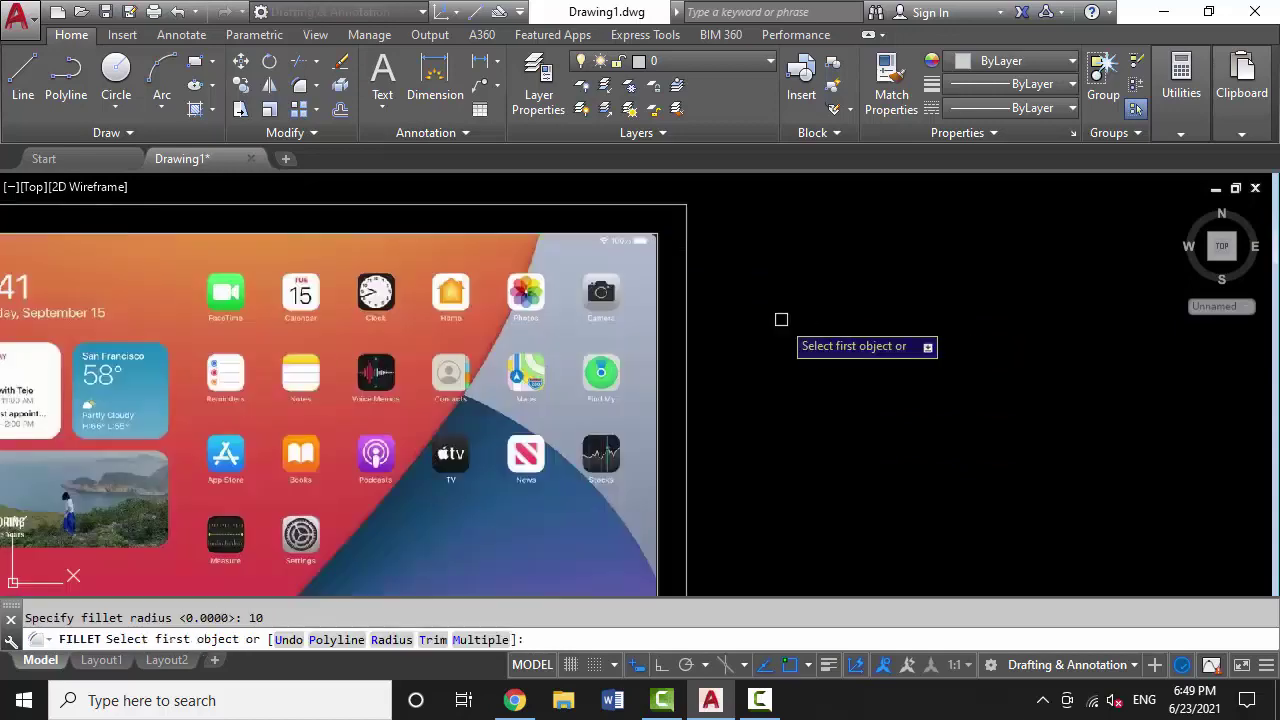
{"action": "left_click", "coordinate": [683, 226]}
{"action": "scroll", "coordinate": [337, 223], "scroll_direction": "down", "scroll_amount": 3}
{"action": "left_click", "coordinate": [337, 223]}
Round the bottom-left and bottom-right border corners with the same radius 10
{"action": "key", "text": "Return"}
{"action": "scroll", "coordinate": [180, 237], "scroll_direction": "up", "scroll_amount": 5}
{"action": "left_click", "coordinate": [163, 226]}
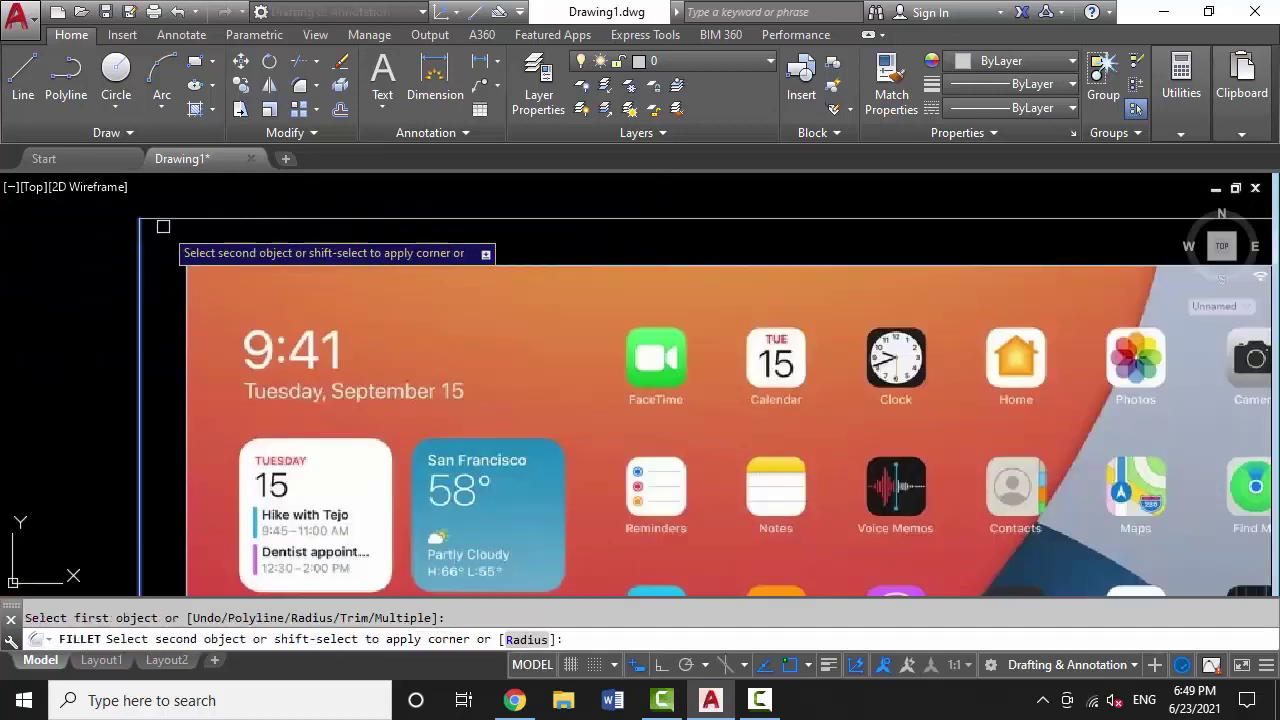
{"action": "scroll", "coordinate": [163, 226], "scroll_direction": "down", "scroll_amount": 3}
{"action": "scroll", "coordinate": [509, 409], "scroll_direction": "up", "scroll_amount": 1}
{"action": "left_click", "coordinate": [398, 520]}
{"action": "key", "text": "Return"}
{"action": "left_click", "coordinate": [404, 543]}
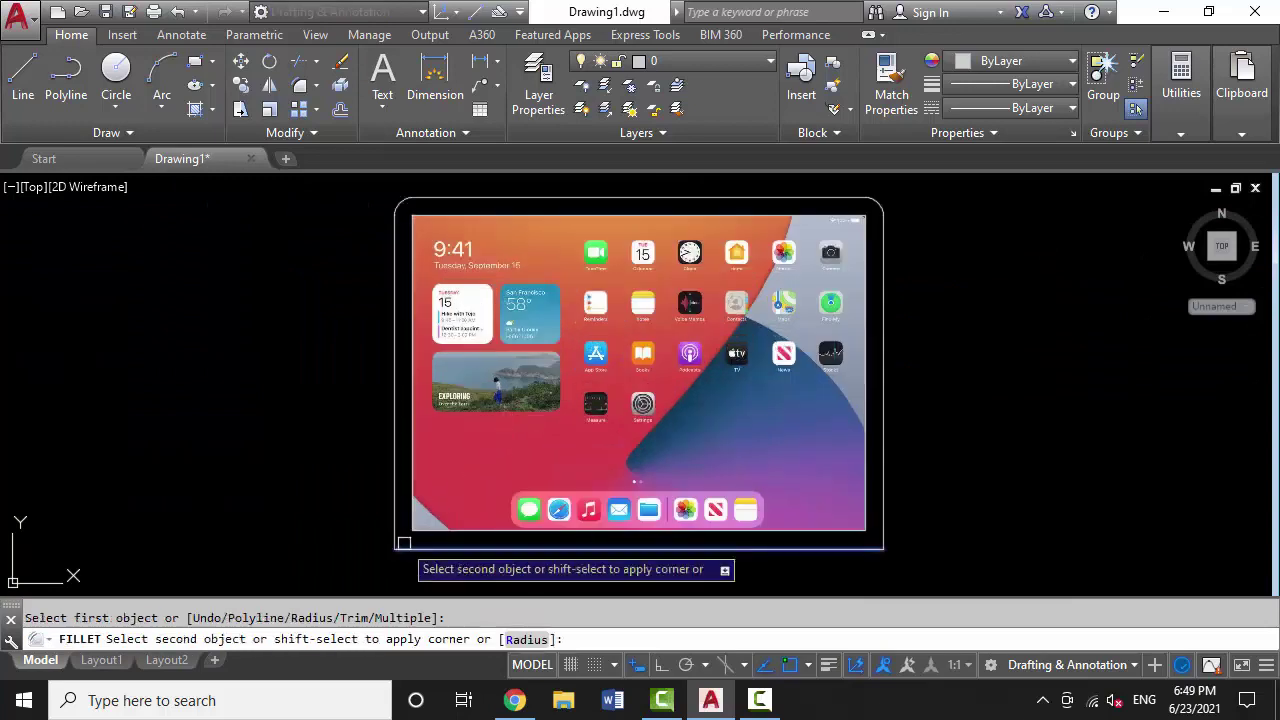
{"action": "left_click", "coordinate": [397, 530]}
{"action": "key", "text": "Return"}
{"action": "left_click", "coordinate": [870, 548]}
{"action": "left_click", "coordinate": [883, 490]}
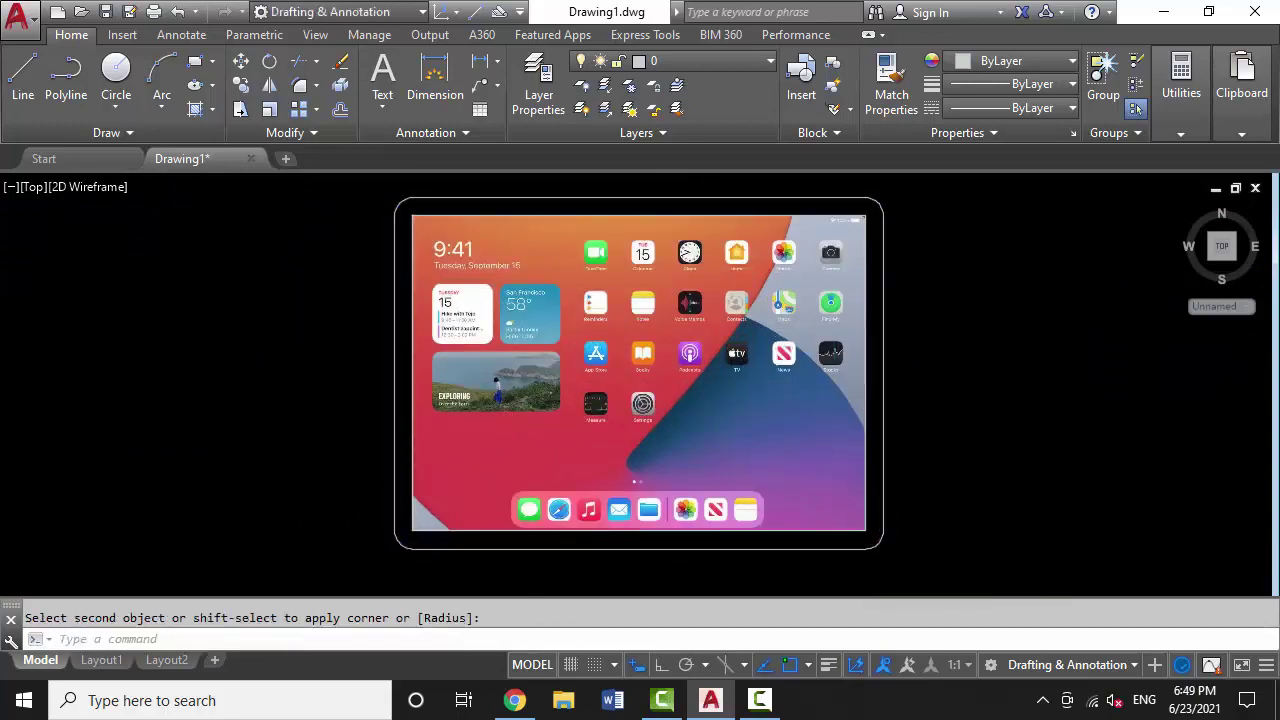
{"action": "scroll", "coordinate": [599, 199], "scroll_direction": "down", "scroll_amount": 2}
{"action": "scroll", "coordinate": [530, 308], "scroll_direction": "up", "scroll_amount": 2}
{"action": "key", "text": "Escape"}
Switch to SW Isometric and extrude the rounded border outline 6 units
{"action": "left_click", "coordinate": [33, 187]}
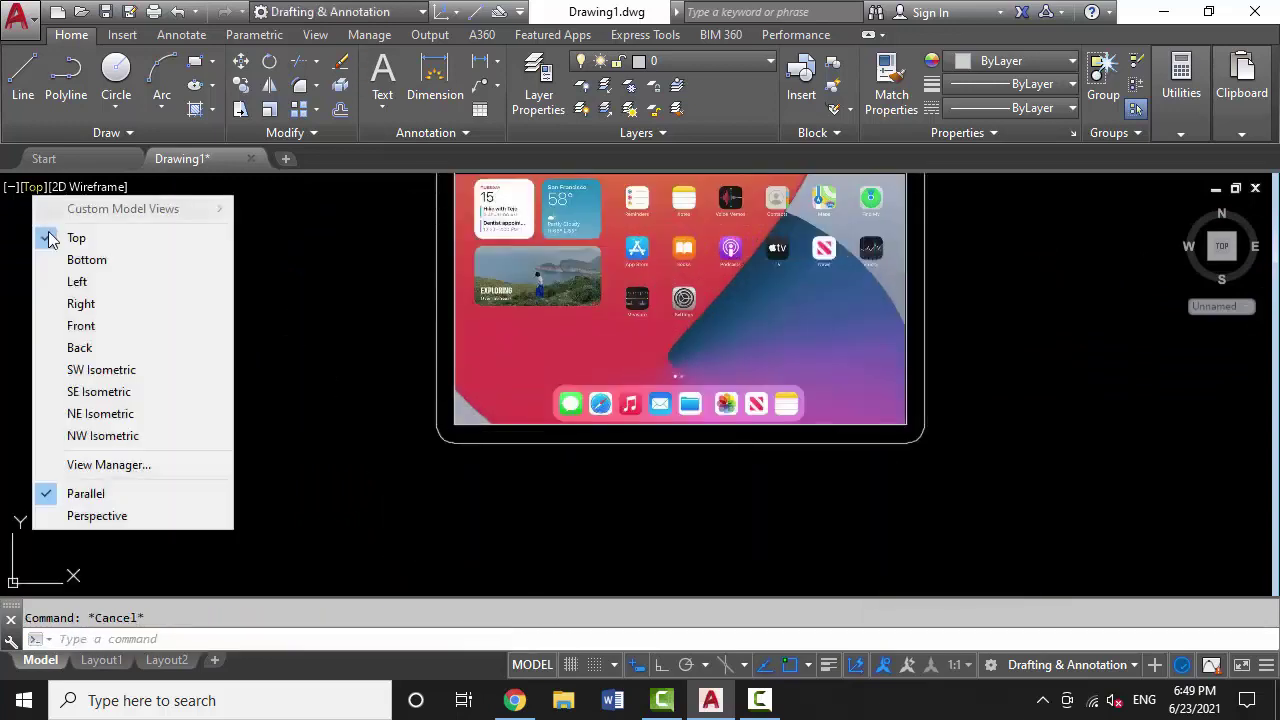
{"action": "left_click", "coordinate": [100, 366]}
{"action": "type", "text": "ext"}
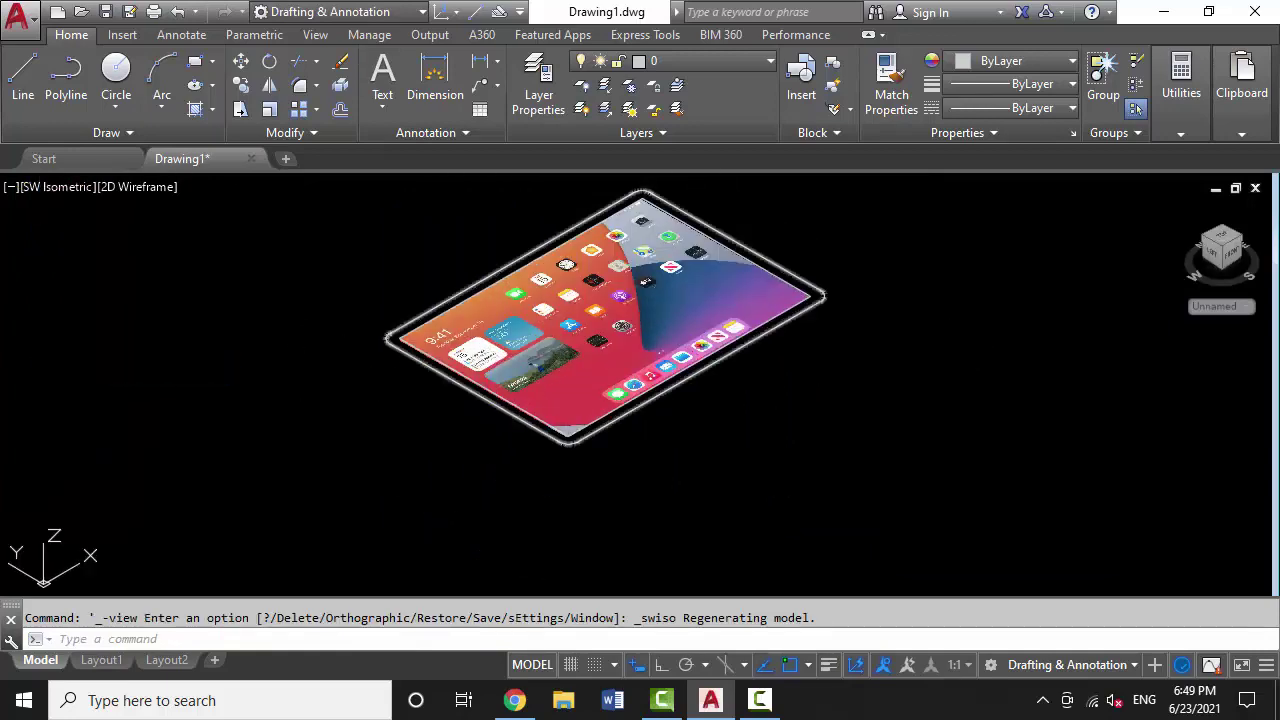
{"action": "key", "text": "Return"}
{"action": "scroll", "coordinate": [543, 366], "scroll_direction": "up", "scroll_amount": 2}
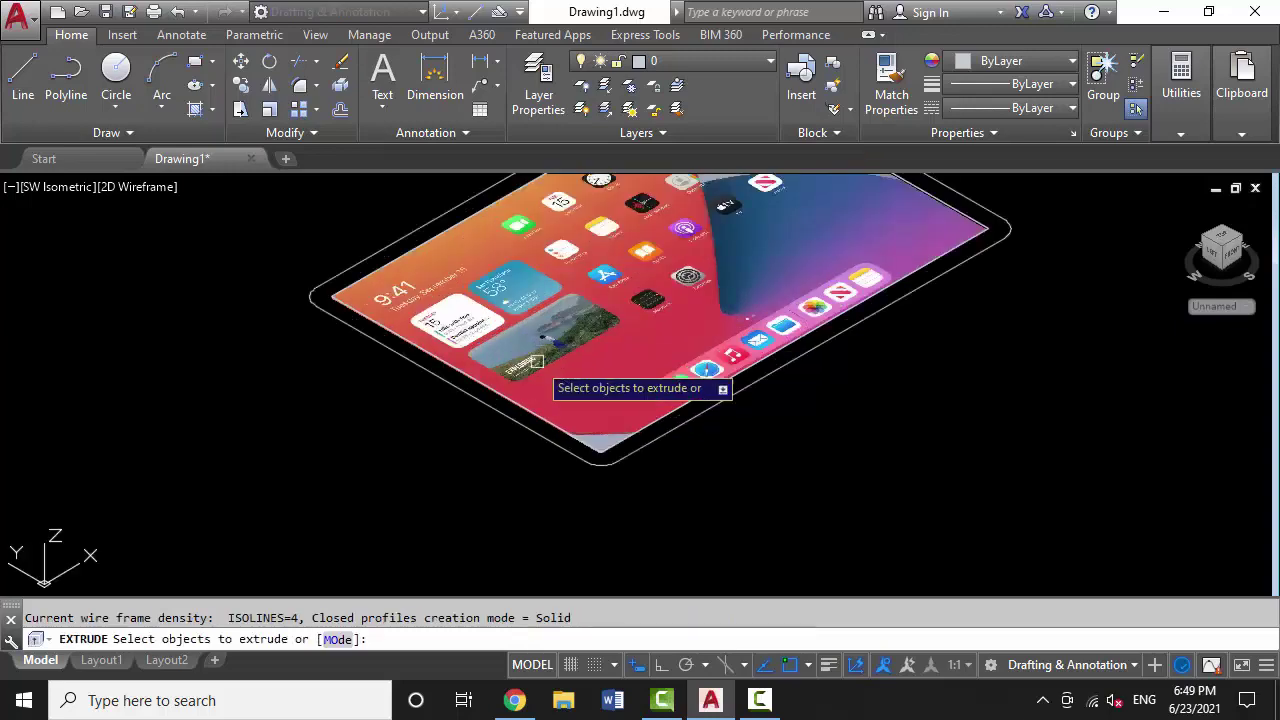
{"action": "left_click", "coordinate": [526, 437]}
{"action": "key", "text": "Return"}
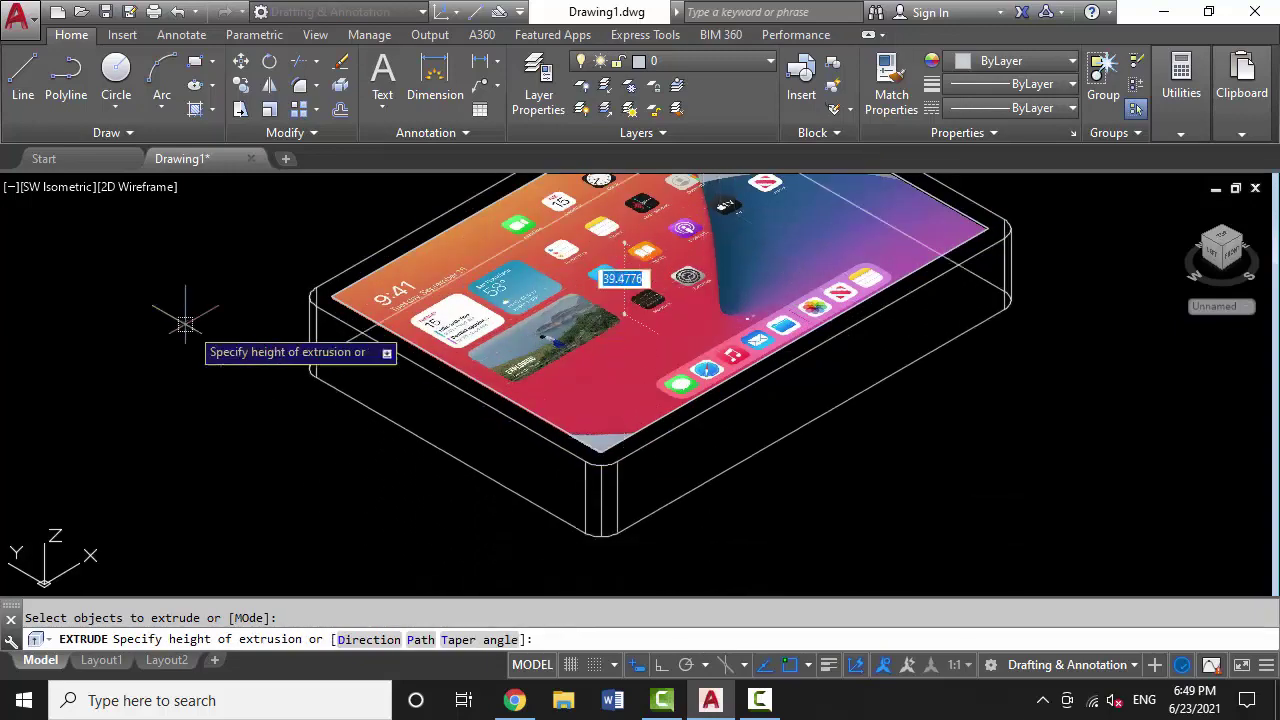
{"action": "type", "text": "6"}
{"action": "key", "text": "Return"}
{"action": "scroll", "coordinate": [394, 574], "scroll_direction": "down", "scroll_amount": 3}
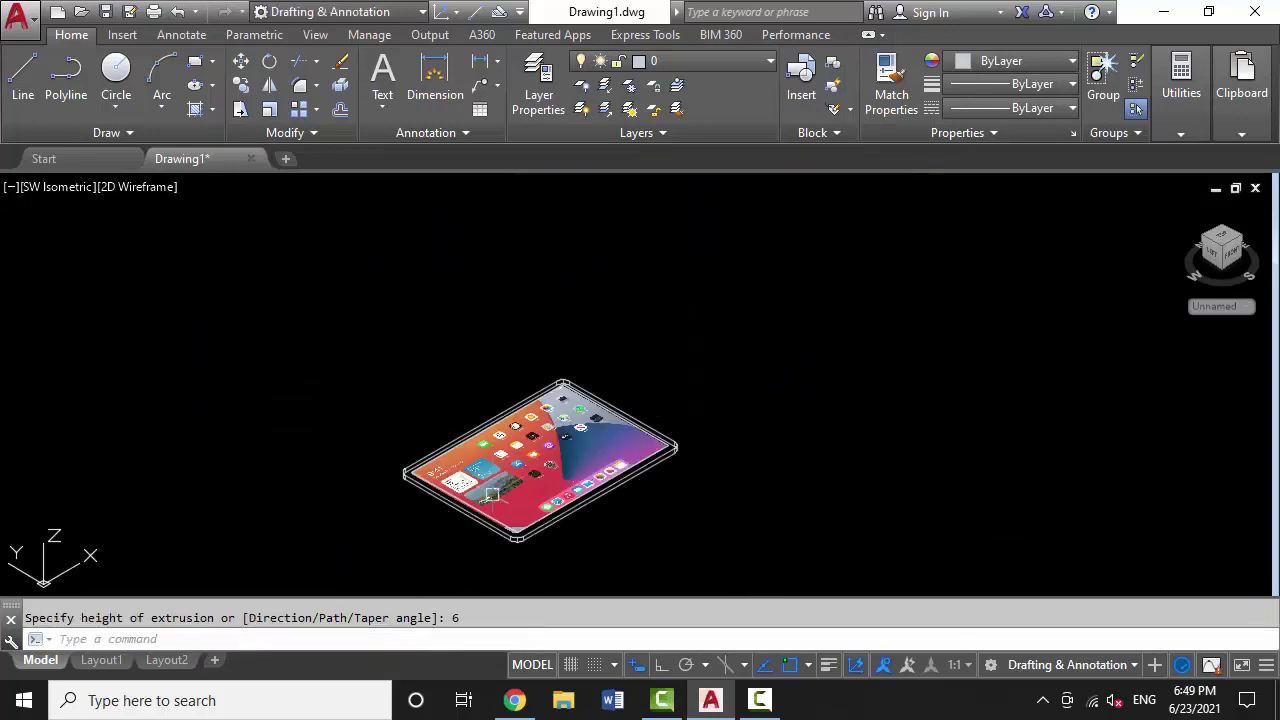
{"action": "scroll", "coordinate": [457, 537], "scroll_direction": "up", "scroll_amount": 3}
{"action": "key", "text": "Escape"}
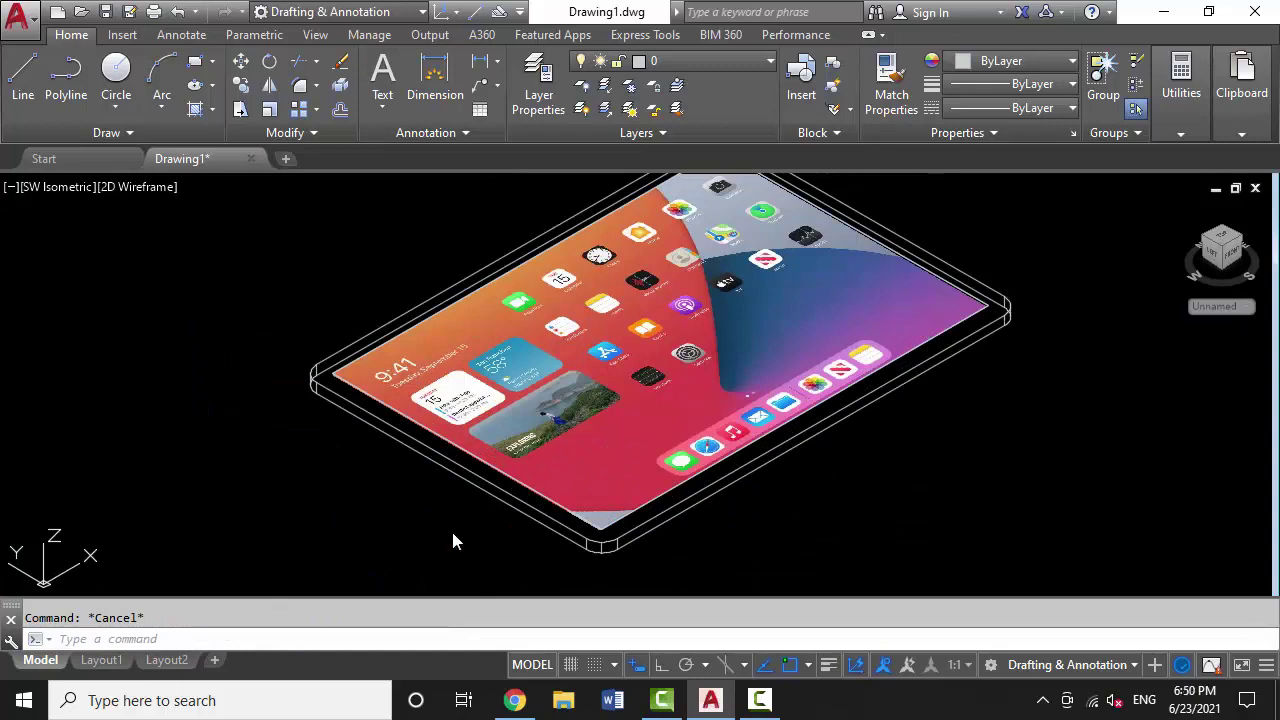
Apply the shaded visual style and window-select the tablet body
{"action": "type", "text": "shade"}
{"action": "key", "text": "Return"}
{"action": "left_click", "coordinate": [449, 470]}
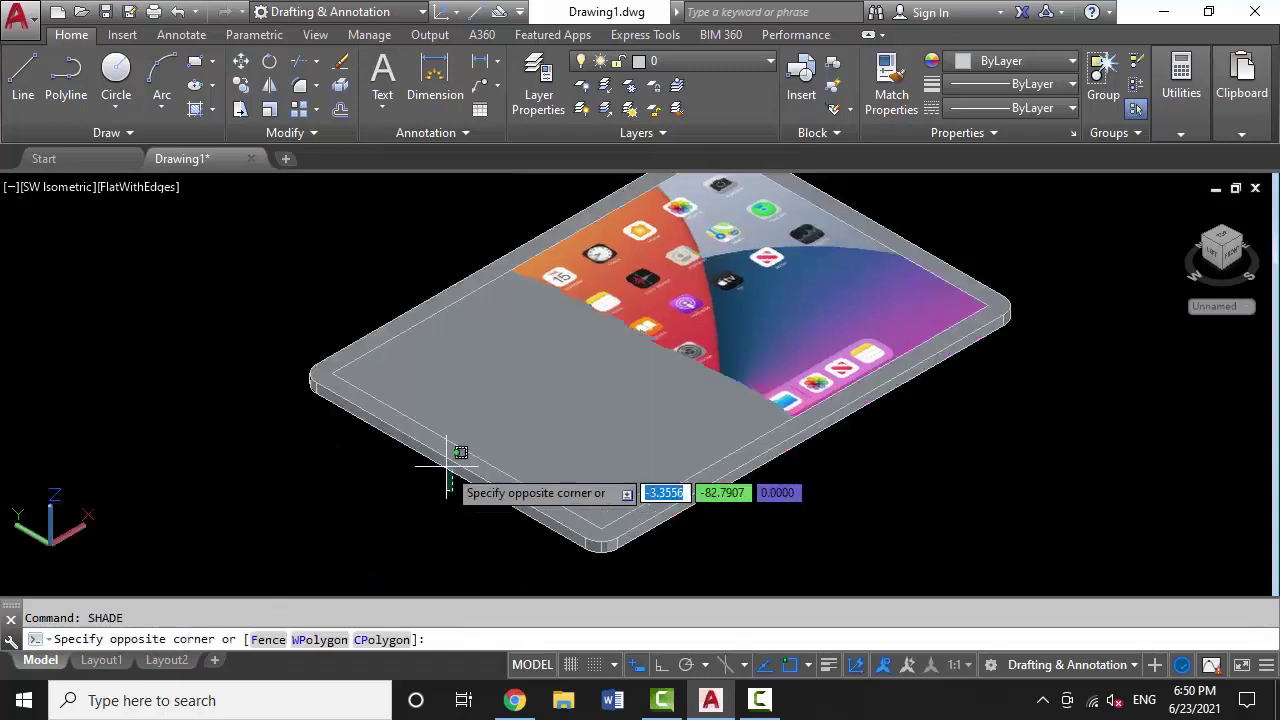
{"action": "left_click", "coordinate": [403, 481]}
Move the tablet body 0.002 and orbit to check the screen image
{"action": "type", "text": "m"}
{"action": "key", "text": "Return"}
{"action": "left_click", "coordinate": [380, 493]}
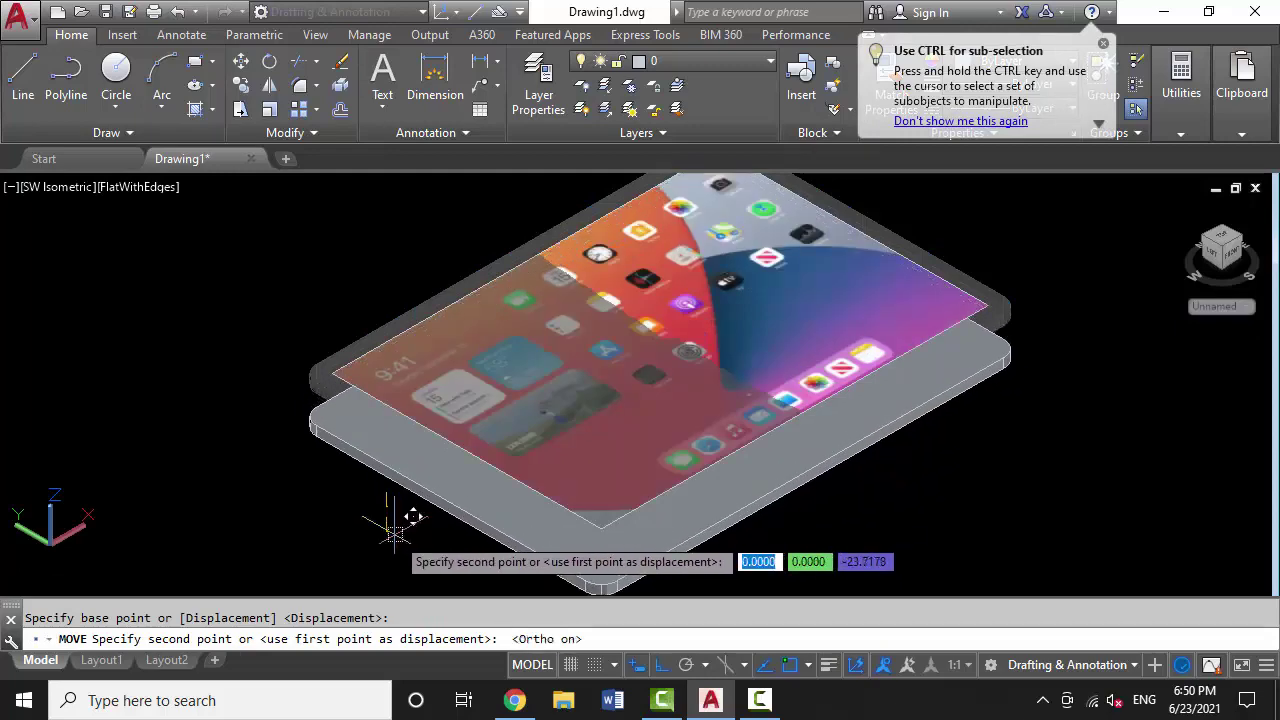
{"action": "key", "text": "Return"}
{"action": "scroll", "coordinate": [390, 530], "scroll_direction": "down", "scroll_amount": 2}
{"action": "scroll", "coordinate": [390, 530], "scroll_direction": "up", "scroll_amount": 2}
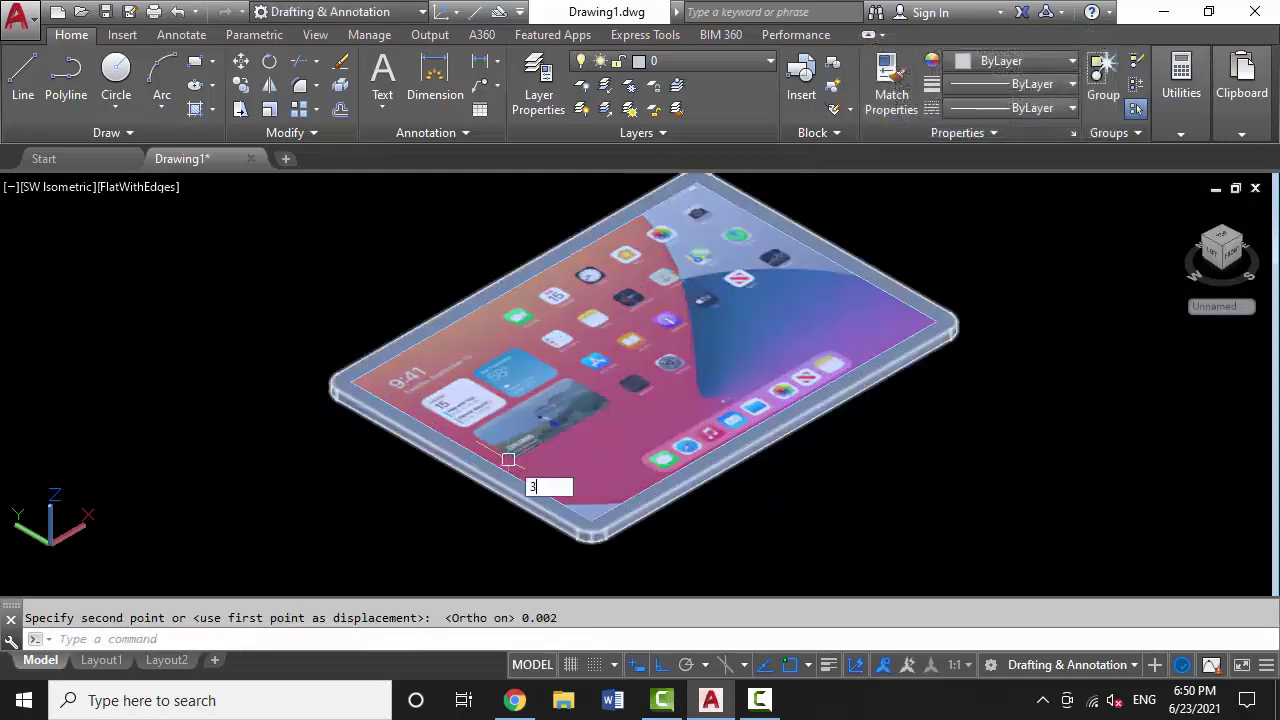
{"action": "mouse_move", "coordinate": [390, 530]}
{"action": "middle_mouse_down", "text": "shift"}
{"action": "mouse_move", "coordinate": [598, 424]}
{"action": "mouse_move", "coordinate": [574, 437]}
{"action": "mouse_move", "coordinate": [417, 343]}
{"action": "mouse_move", "coordinate": [726, 391]}
{"action": "mouse_move", "coordinate": [625, 401]}
{"action": "mouse_move", "coordinate": [343, 334]}
{"action": "middle_mouse_up", "text": "shift"}
Switch to the Left view and draw a thin rectangle below the bar
{"action": "left_click", "coordinate": [50, 186]}
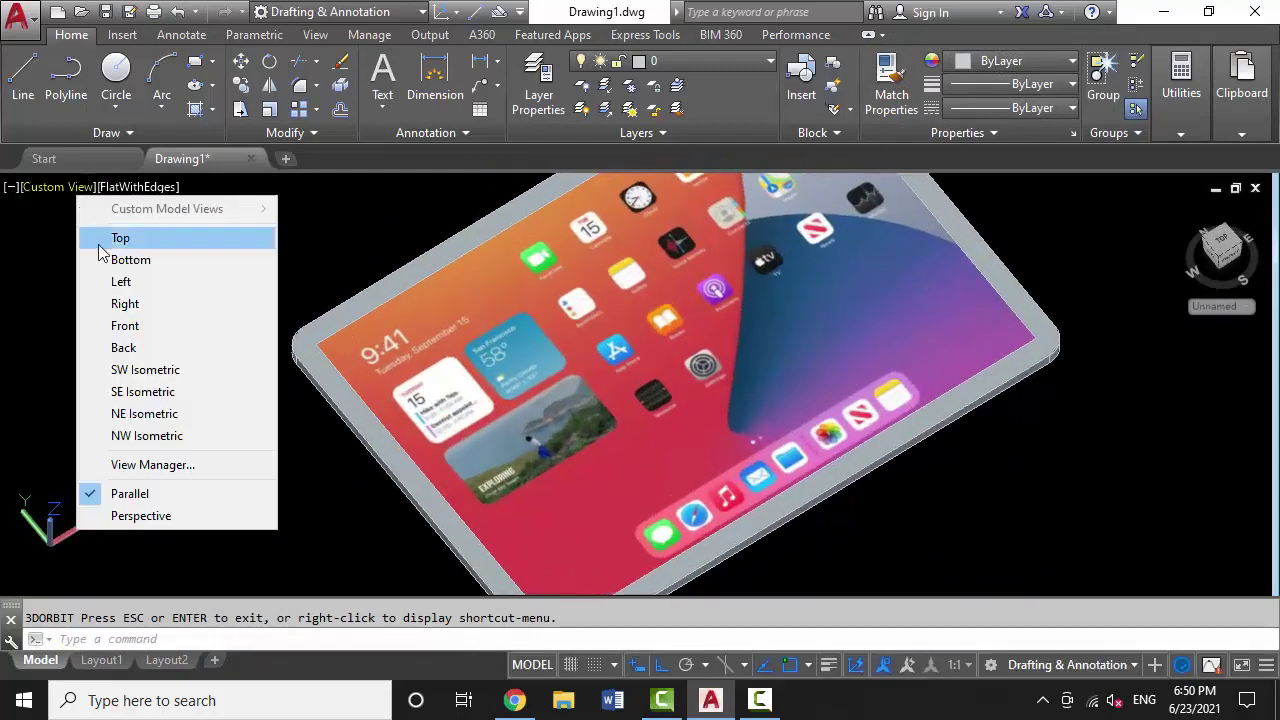
{"action": "left_click", "coordinate": [130, 282]}
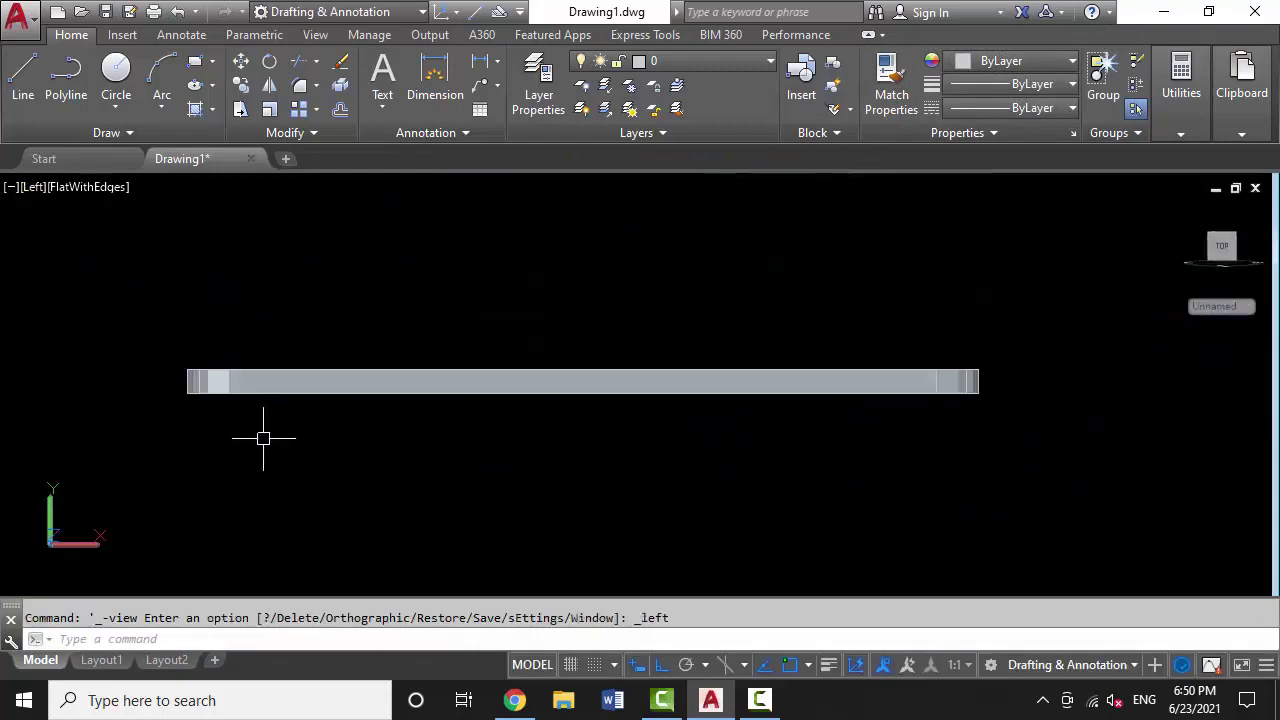
{"action": "type", "text": "rec"}
{"action": "key", "text": "Return"}
{"action": "left_click", "coordinate": [260, 421]}
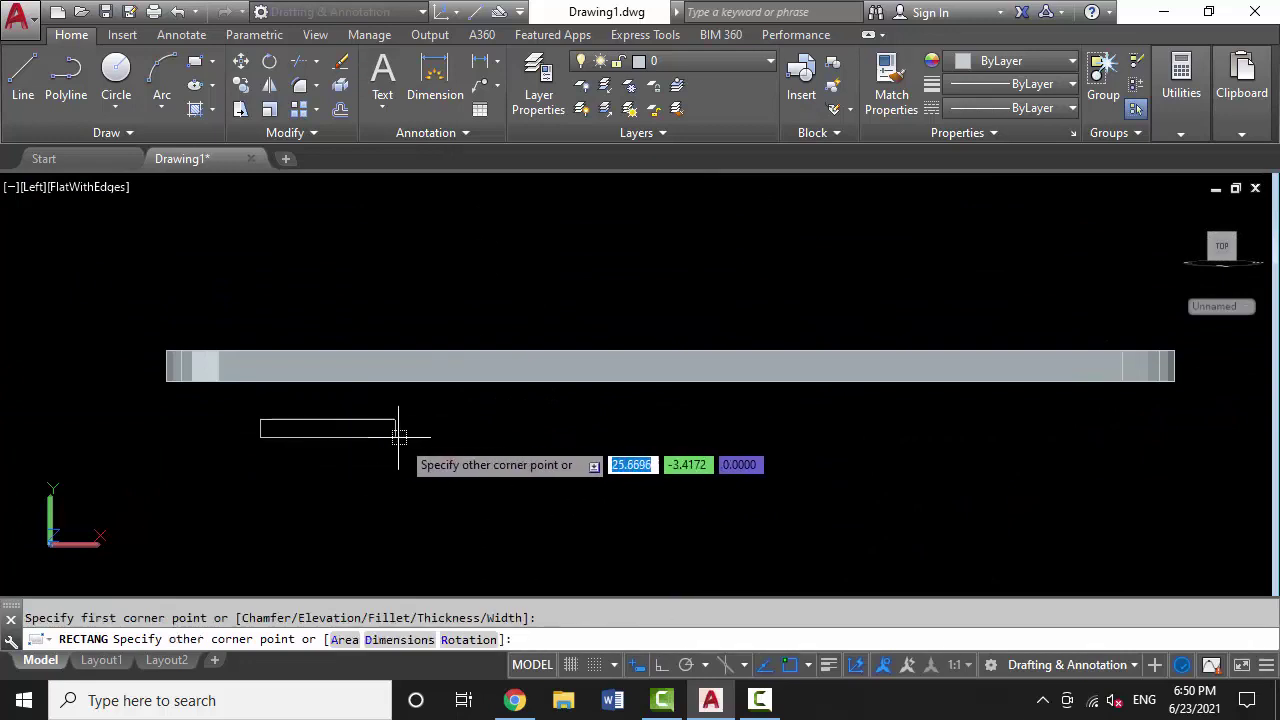
Convert the rectangle's right edge to an arc and switch to 2D Wireframe
{"action": "scroll", "coordinate": [346, 436], "scroll_direction": "up", "scroll_amount": 2}
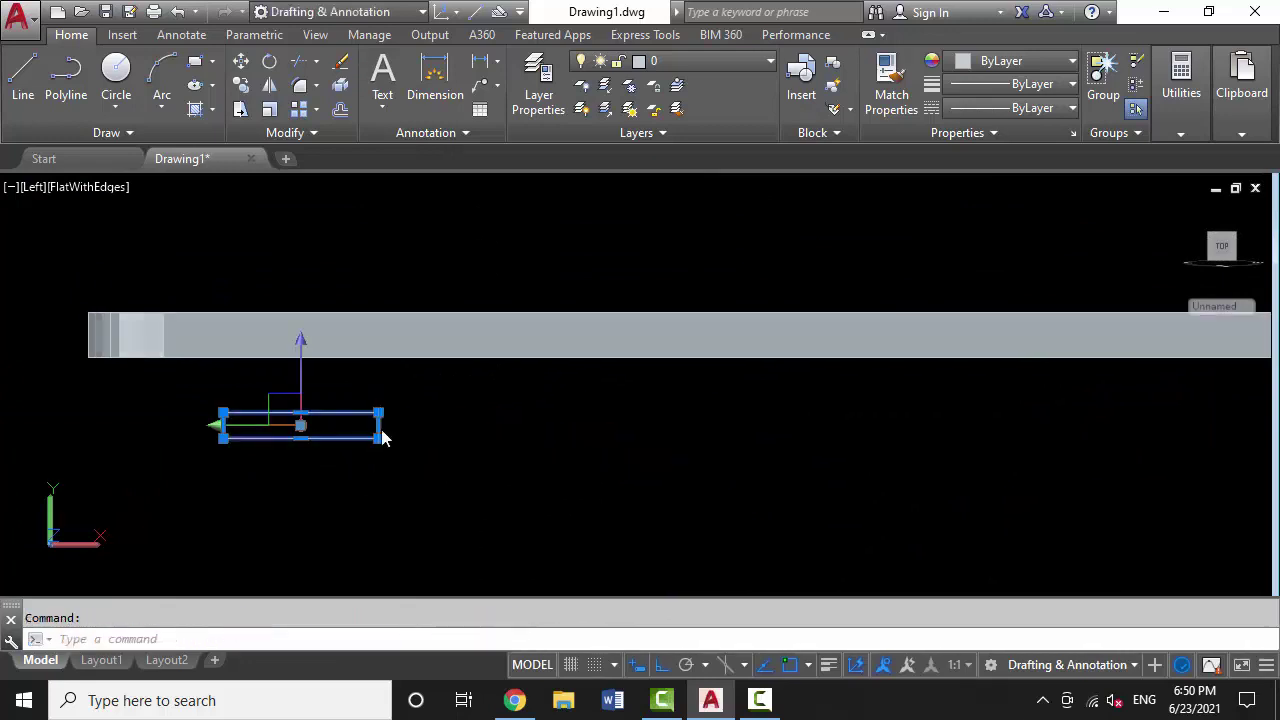
{"action": "left_click", "coordinate": [380, 425]}
{"action": "scroll", "coordinate": [382, 425], "scroll_direction": "up", "scroll_amount": 2}
{"action": "left_click", "coordinate": [393, 422]}
{"action": "scroll", "coordinate": [438, 428], "scroll_direction": "down", "scroll_amount": 2}
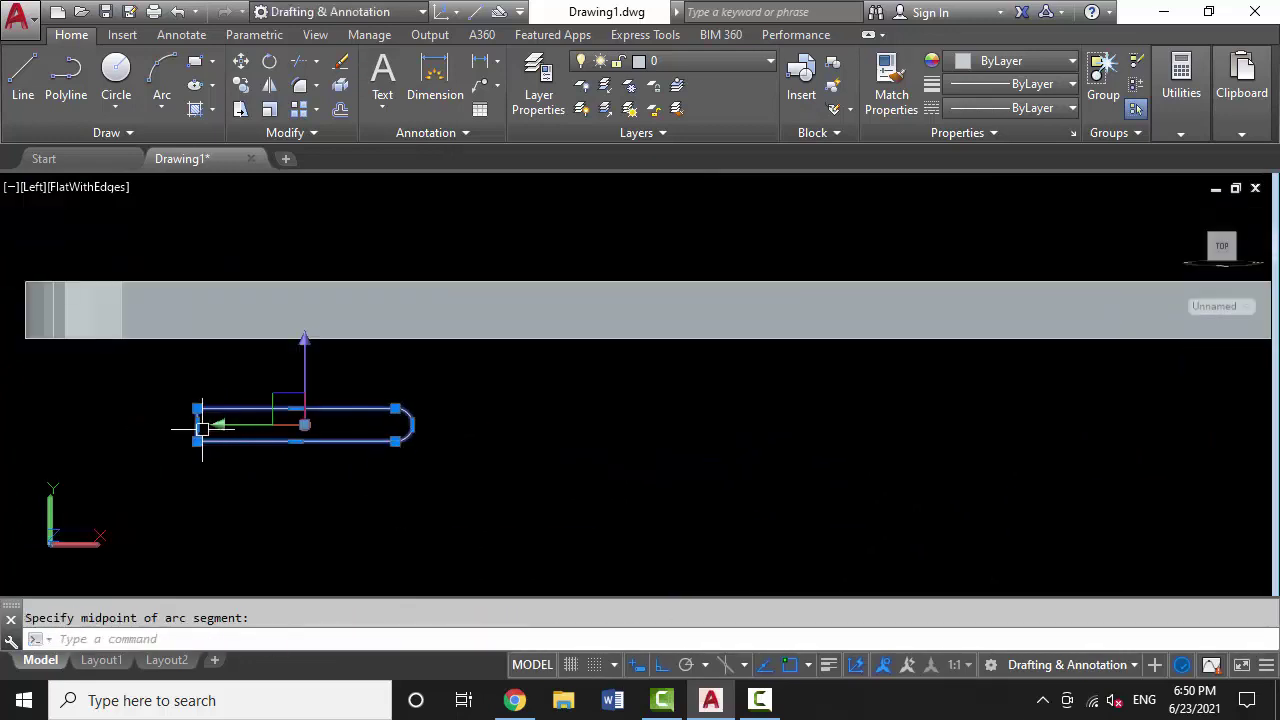
{"action": "left_click", "coordinate": [196, 424]}
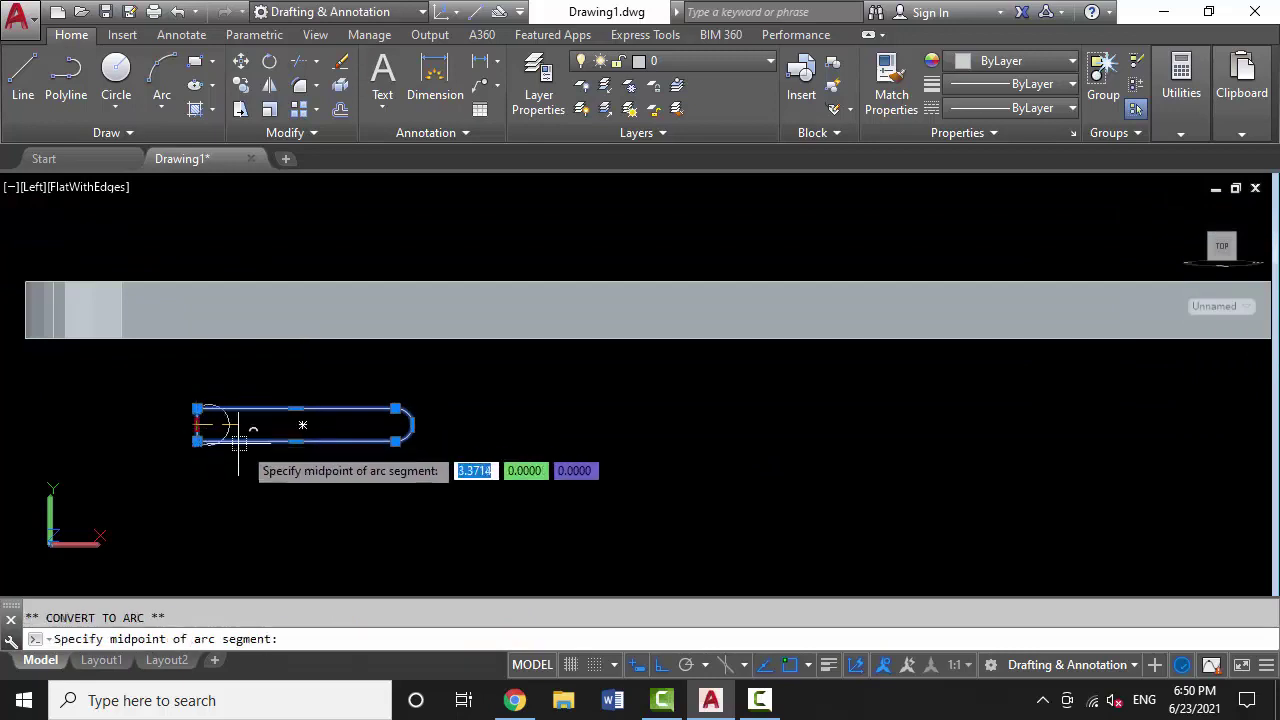
{"action": "key", "text": "Escape"}
{"action": "key", "text": "Escape"}
{"action": "left_click", "coordinate": [100, 187]}
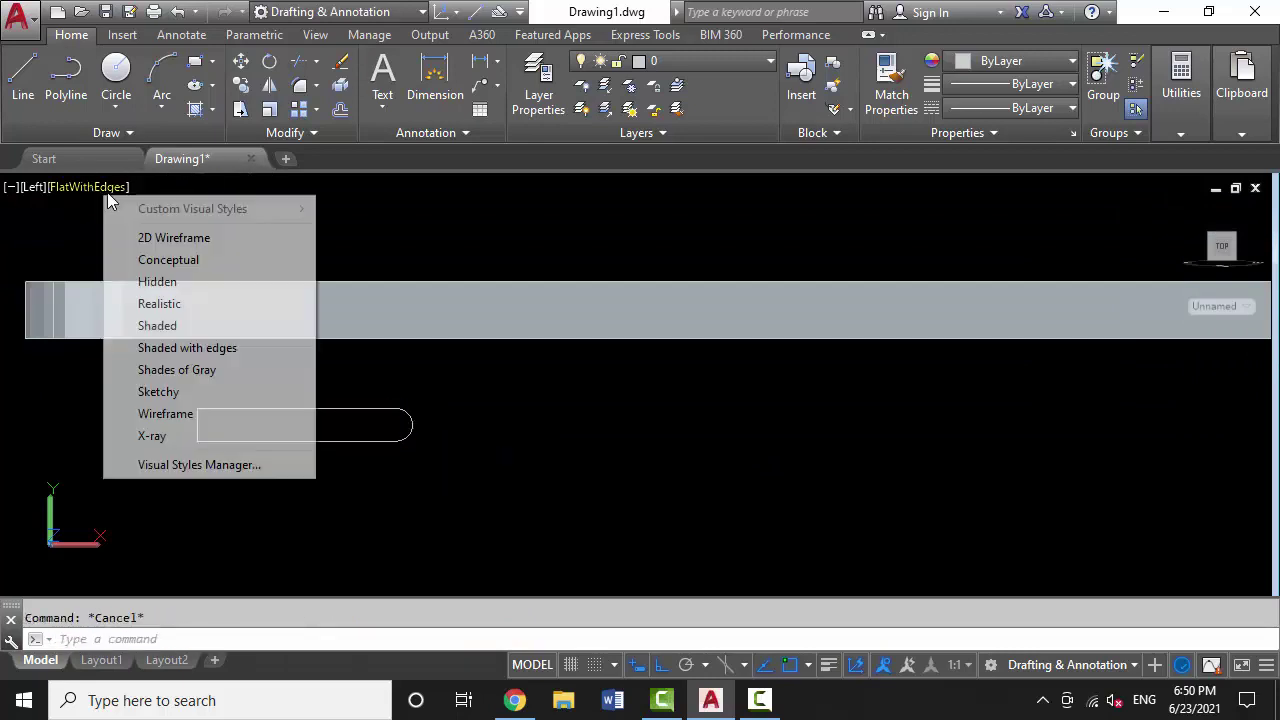
{"action": "left_click", "coordinate": [149, 236]}
{"action": "type", "text": "x"}
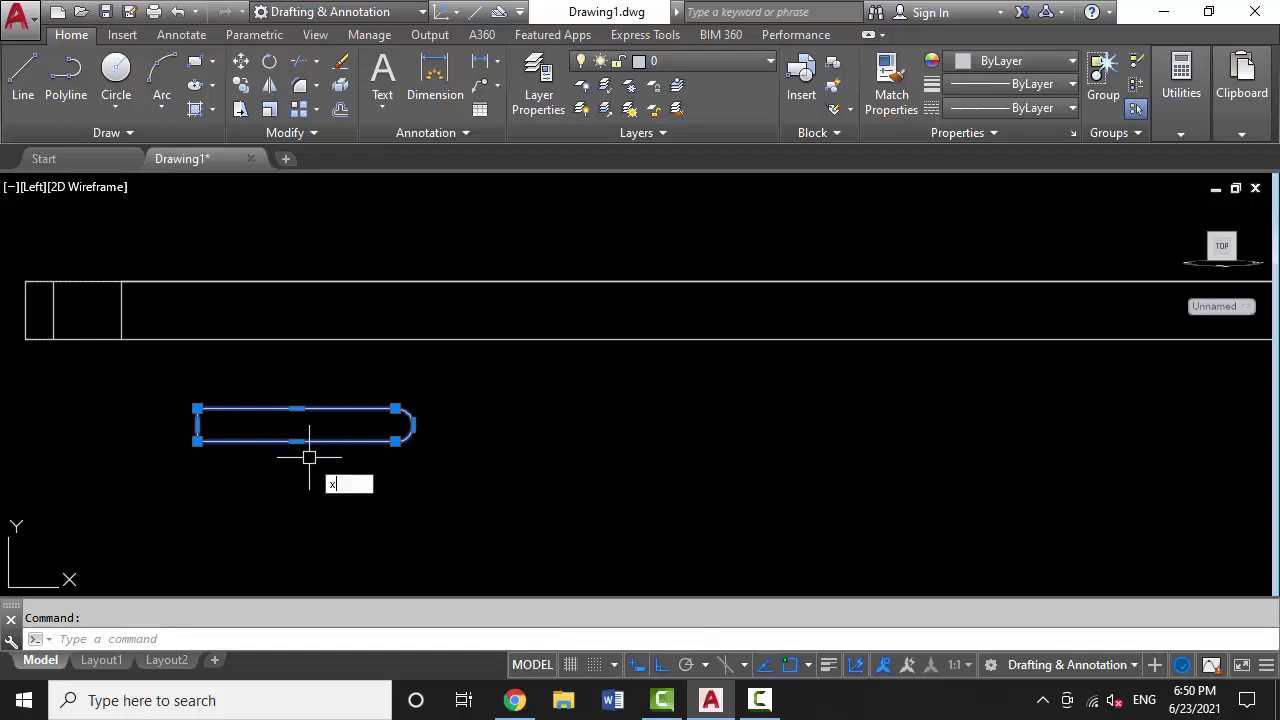
Explode the slot and mirror its rounded right end onto the left end
{"action": "key", "text": "Return"}
{"action": "left_click", "coordinate": [371, 380]}
{"action": "left_click", "coordinate": [445, 449]}
{"action": "type", "text": "mi"}
{"action": "key", "text": "Return"}
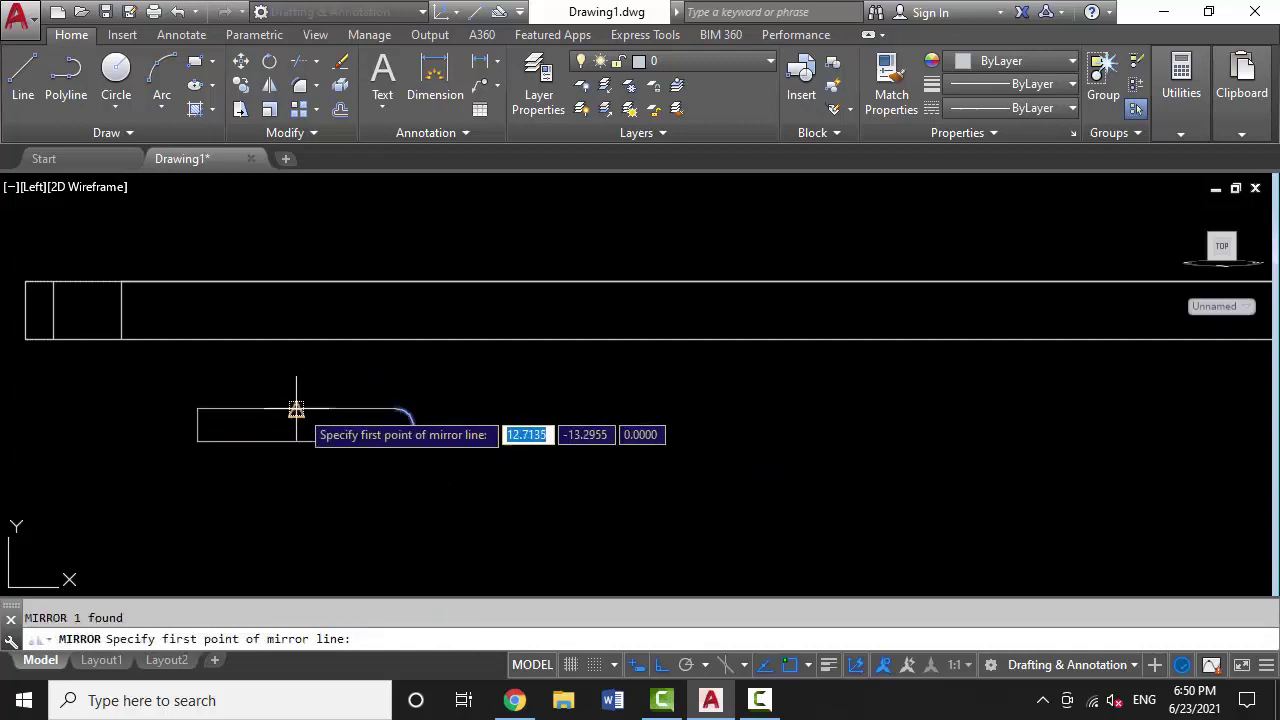
{"action": "left_click", "coordinate": [296, 410]}
{"action": "left_click", "coordinate": [296, 441]}
Join the slot pieces into one closed polyline
{"action": "left_click", "coordinate": [163, 394]}
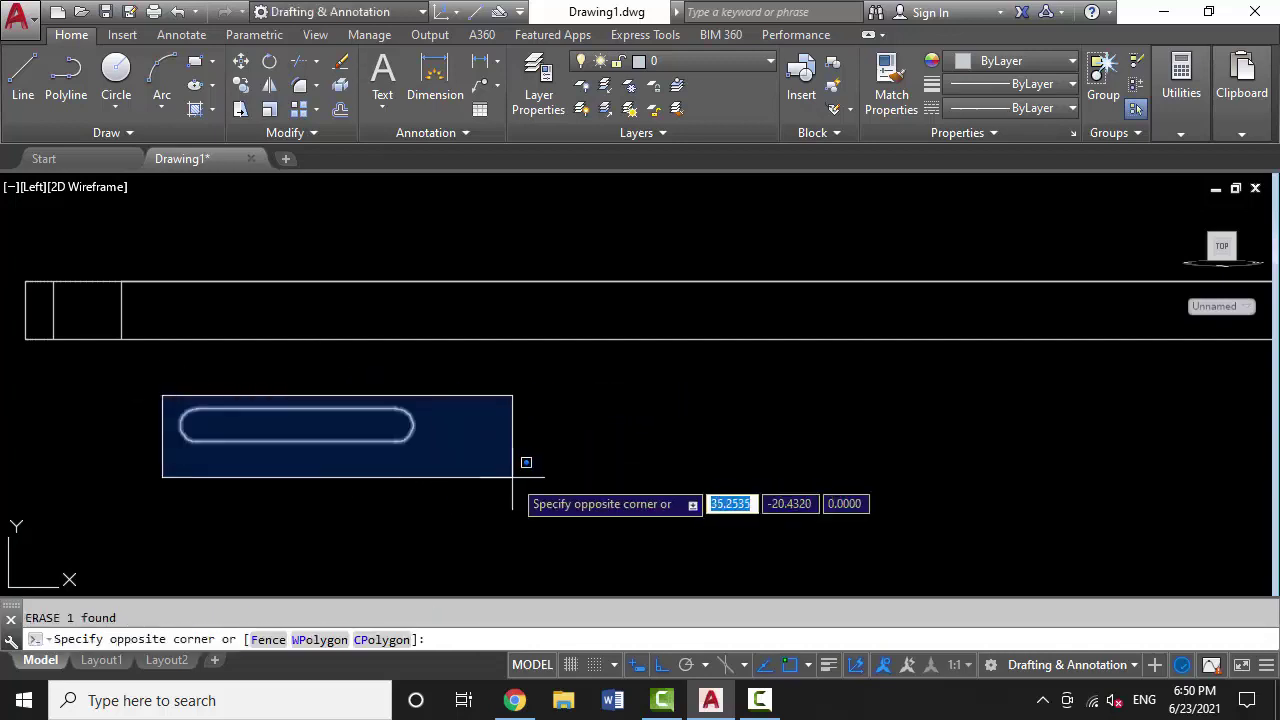
{"action": "left_click", "coordinate": [515, 468]}
{"action": "type", "text": "j"}
{"action": "key", "text": "Return"}
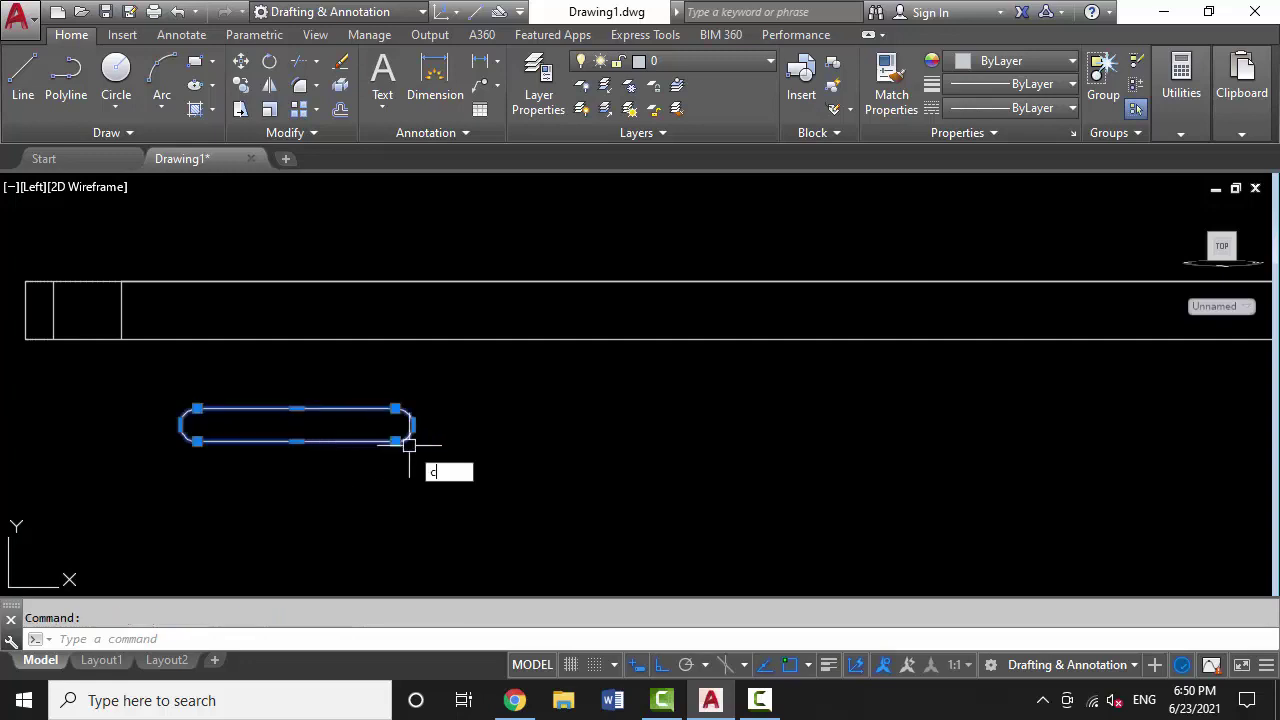
Copy the slot to the right and stretch its right end shorter
{"action": "left_click", "coordinate": [413, 425]}
{"action": "left_click", "coordinate": [677, 425]}
{"action": "type", "text": "s"}
{"action": "key", "text": "Return"}
{"action": "left_click_drag", "start_coordinate": [700, 395], "coordinate": [594, 489]}
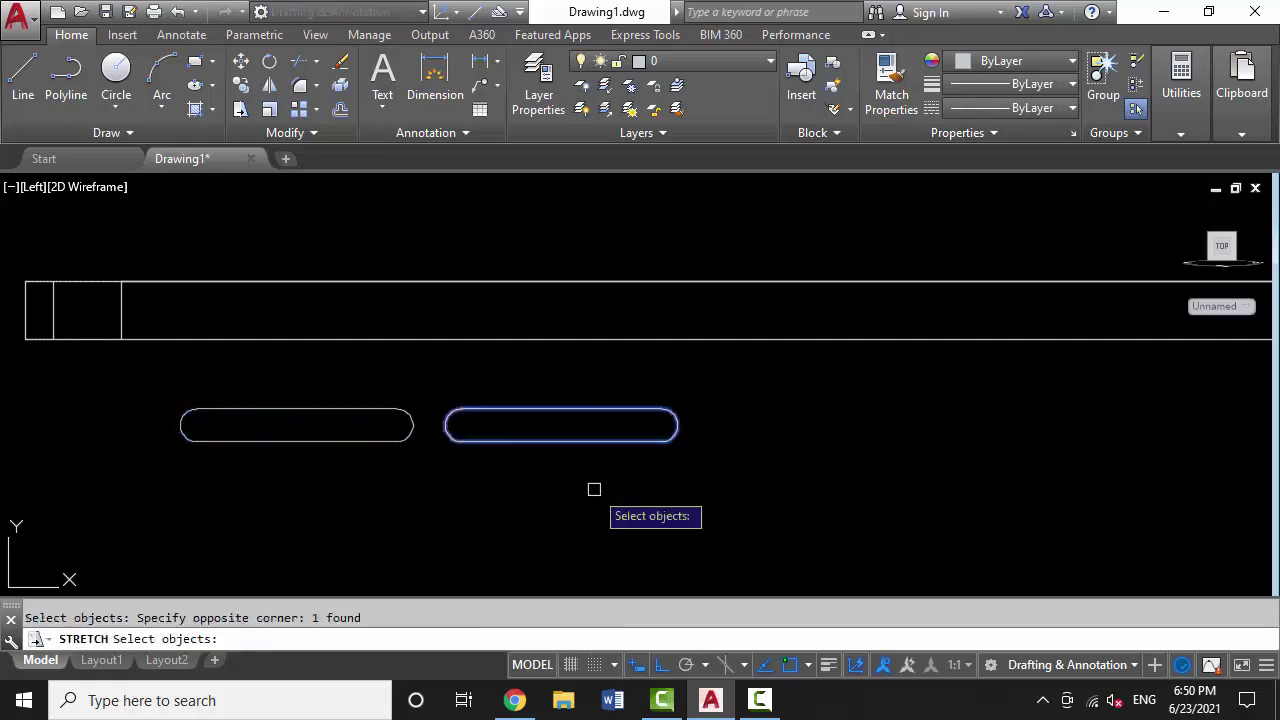
{"action": "left_click", "coordinate": [793, 478]}
{"action": "left_click", "coordinate": [717, 481]}
Stretch the copied slot's right end again to shorten it further
{"action": "left_click_drag", "start_coordinate": [657, 400], "coordinate": [547, 481]}
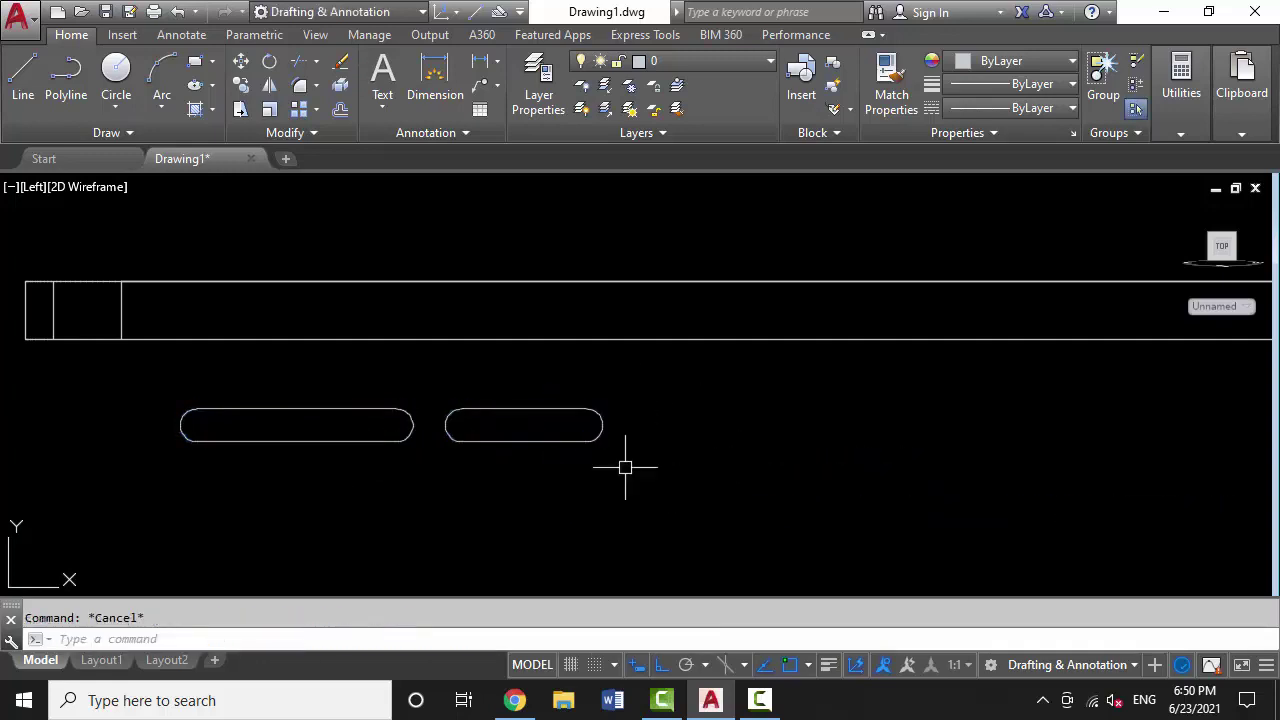
{"action": "type", "text": "s"}
{"action": "key", "text": "Return"}
{"action": "left_click", "coordinate": [648, 404]}
{"action": "left_click", "coordinate": [537, 486]}
{"action": "key", "text": "Return"}
{"action": "left_click", "coordinate": [676, 488]}
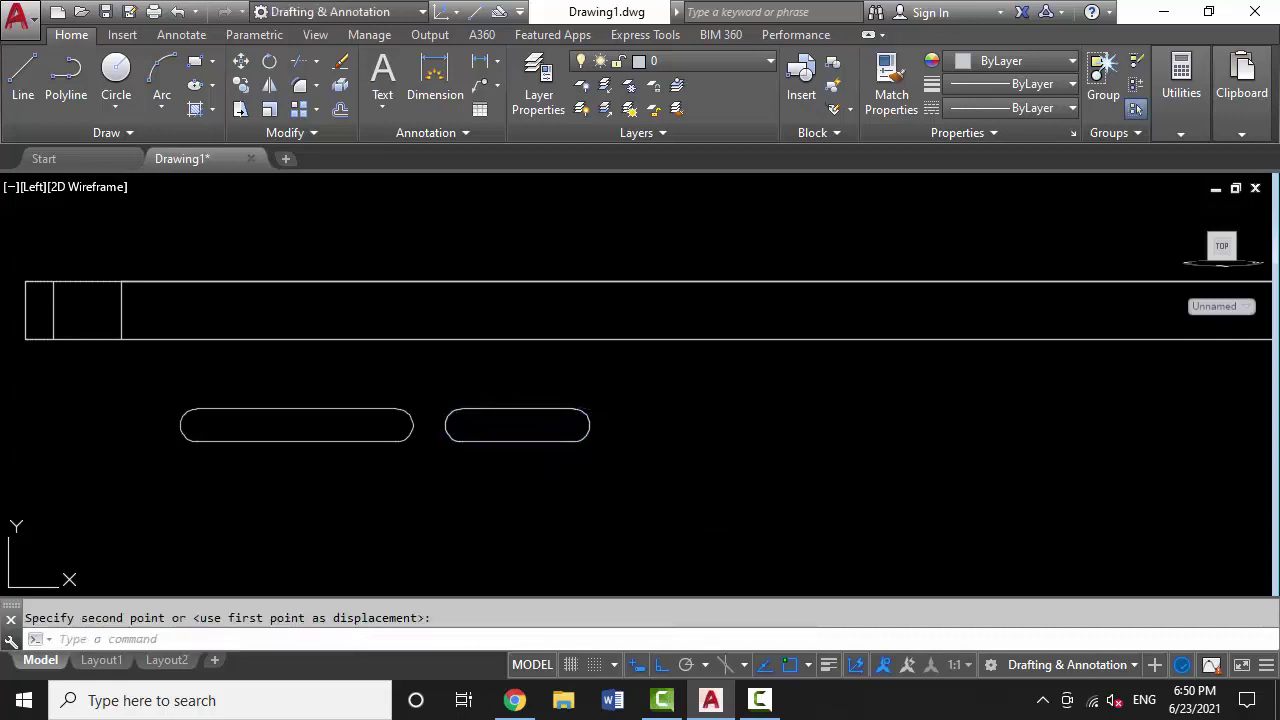
Copy the shorter slot to sit right of the middle slot
{"action": "type", "text": "co"}
{"action": "key", "text": "Return"}
{"action": "key", "text": "Escape"}
{"action": "left_click", "coordinate": [557, 423]}
{"action": "left_click", "coordinate": [517, 506]}
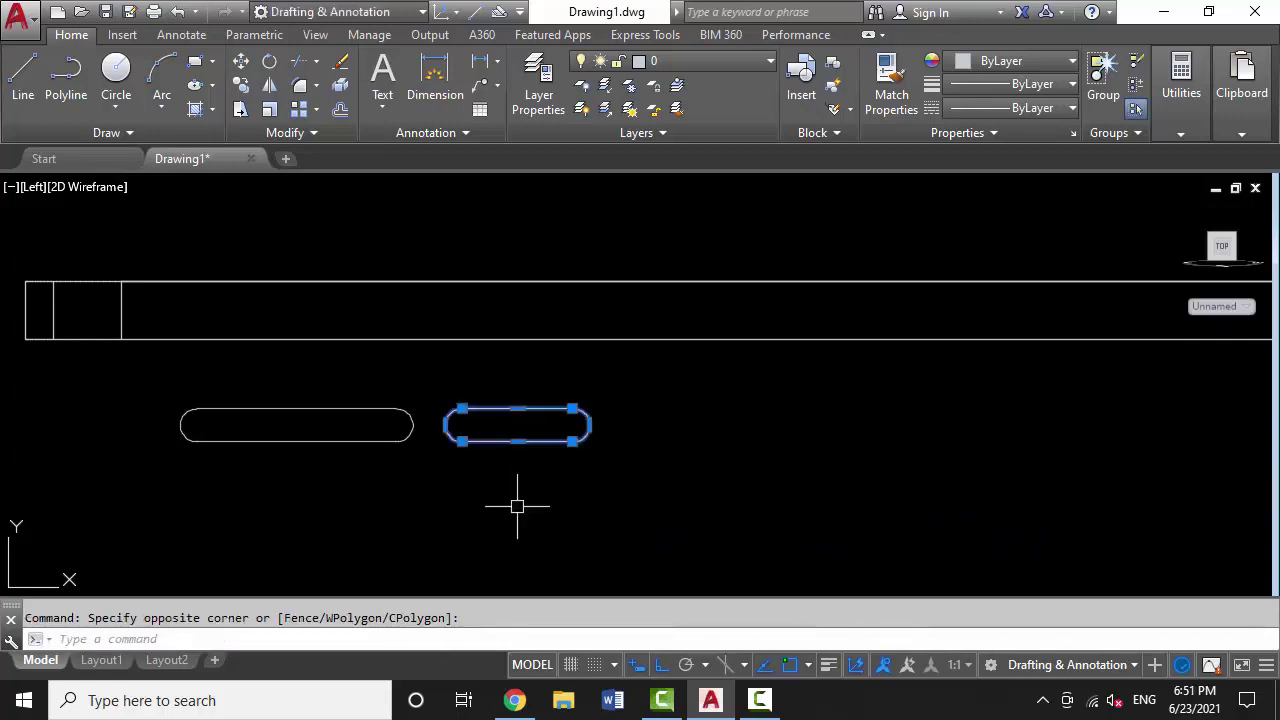
{"action": "key", "text": "Return"}
{"action": "left_click", "coordinate": [507, 440]}
{"action": "left_click", "coordinate": [678, 440]}
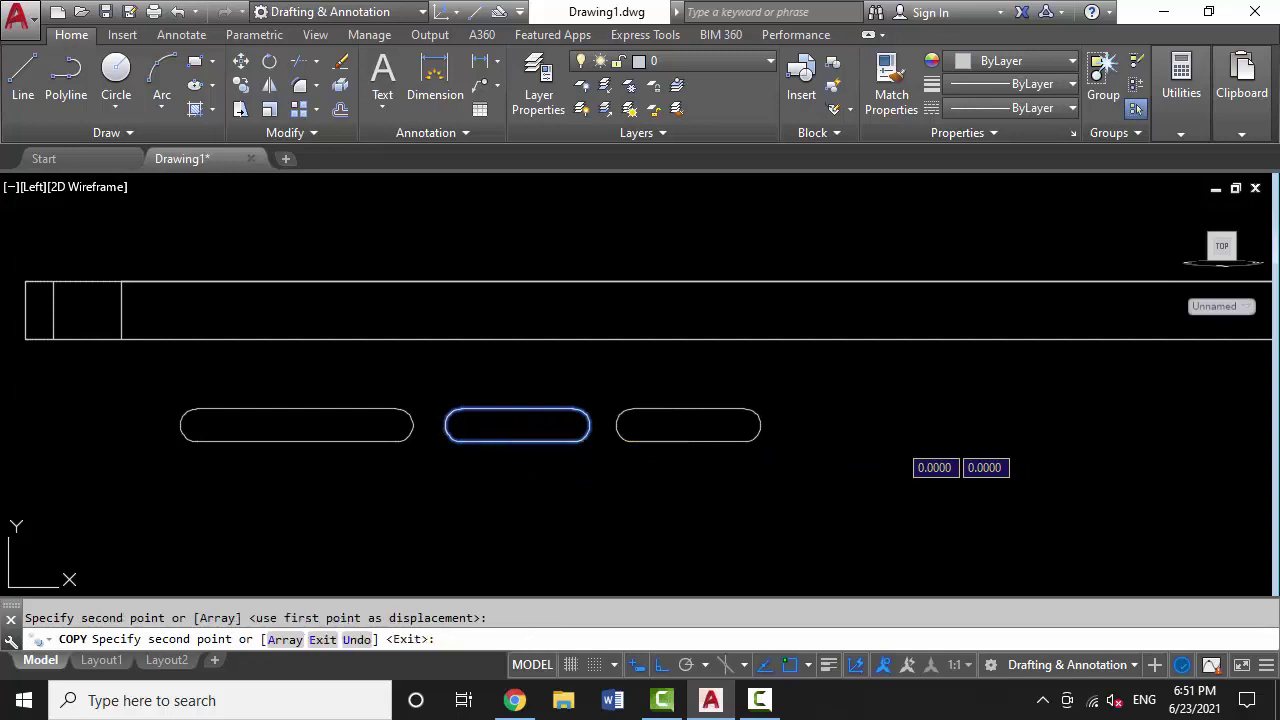
{"action": "key", "text": "Return"}
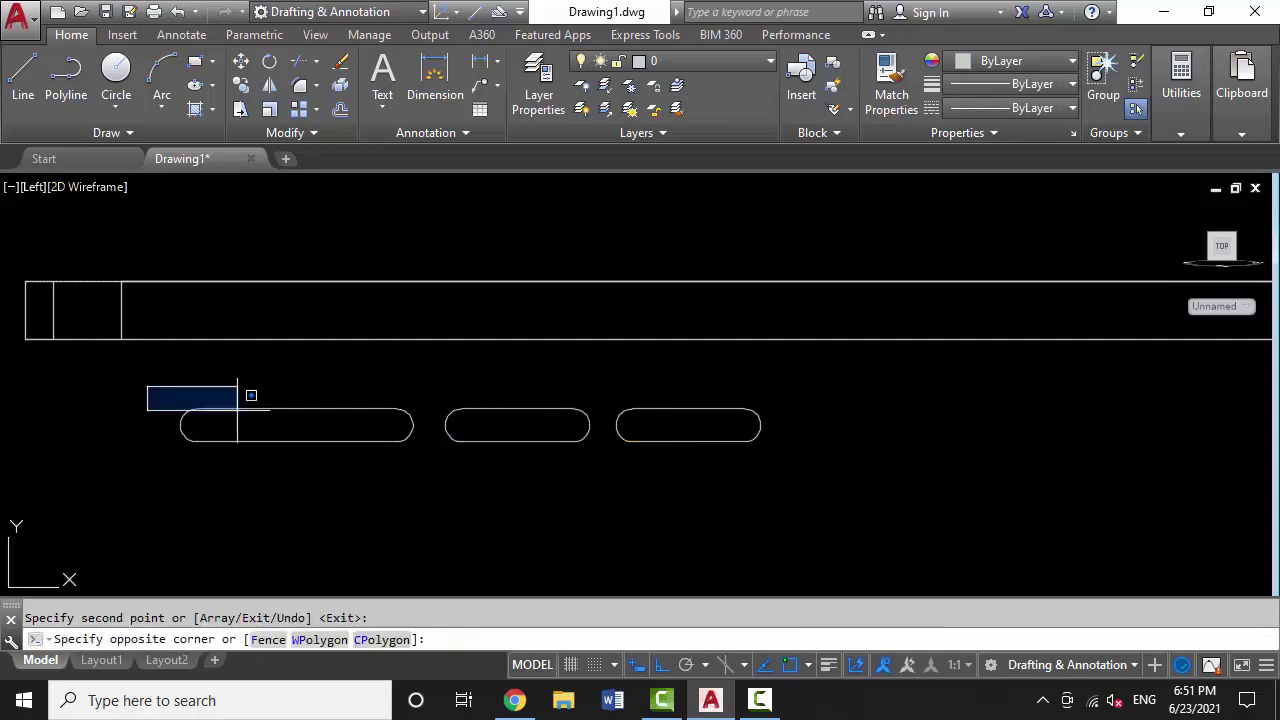
Move the three slots up onto the tablet's side edge
{"action": "left_click", "coordinate": [829, 476]}
{"action": "type", "text": "m"}
{"action": "key", "text": "Return"}
{"action": "left_click", "coordinate": [826, 503]}
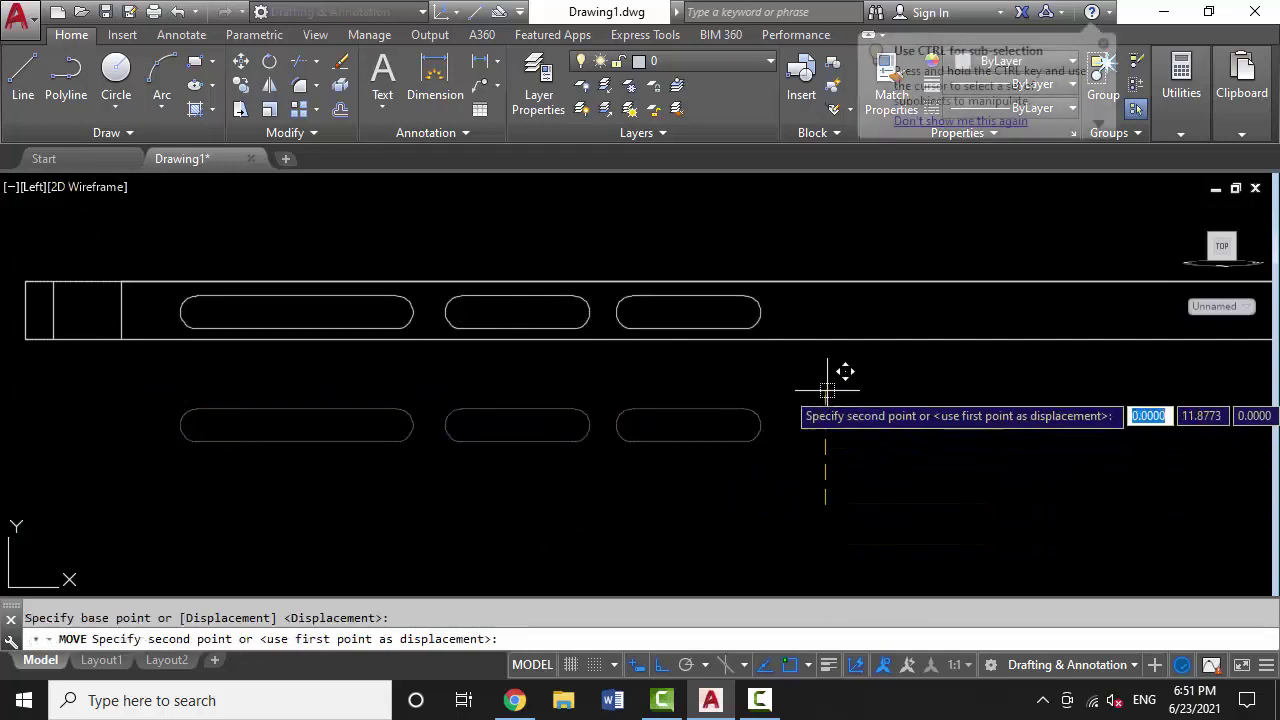
{"action": "left_click", "coordinate": [812, 400]}
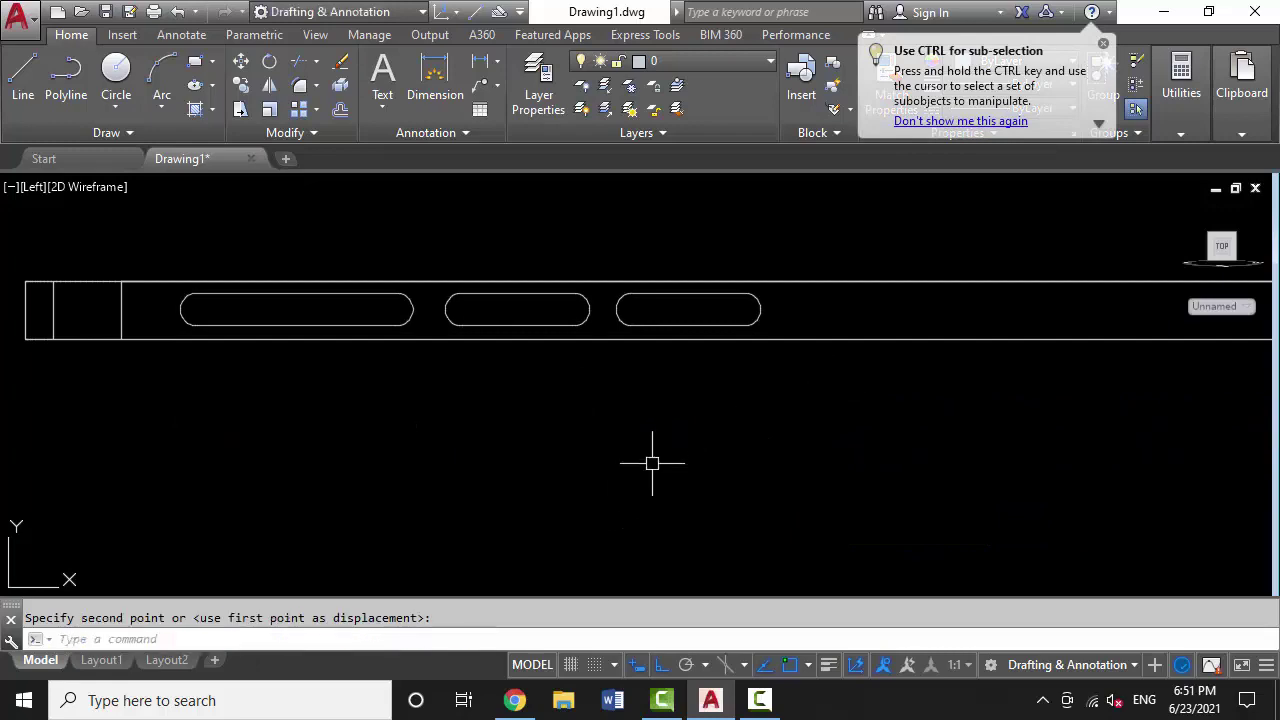
Switch to the SW Isometric view and display the tablet shaded
{"action": "left_click", "coordinate": [42, 190]}
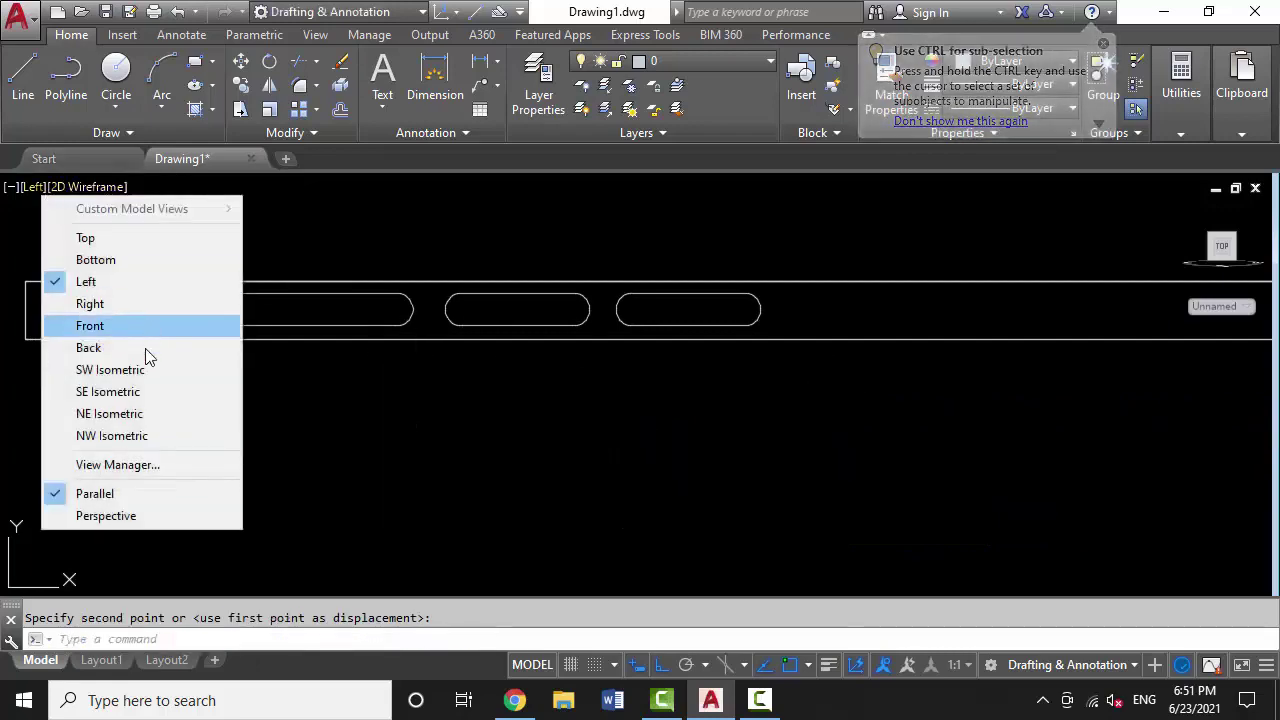
{"action": "left_click", "coordinate": [150, 366]}
{"action": "scroll", "coordinate": [330, 474], "scroll_direction": "up", "scroll_amount": 4}
{"action": "type", "text": "s"}
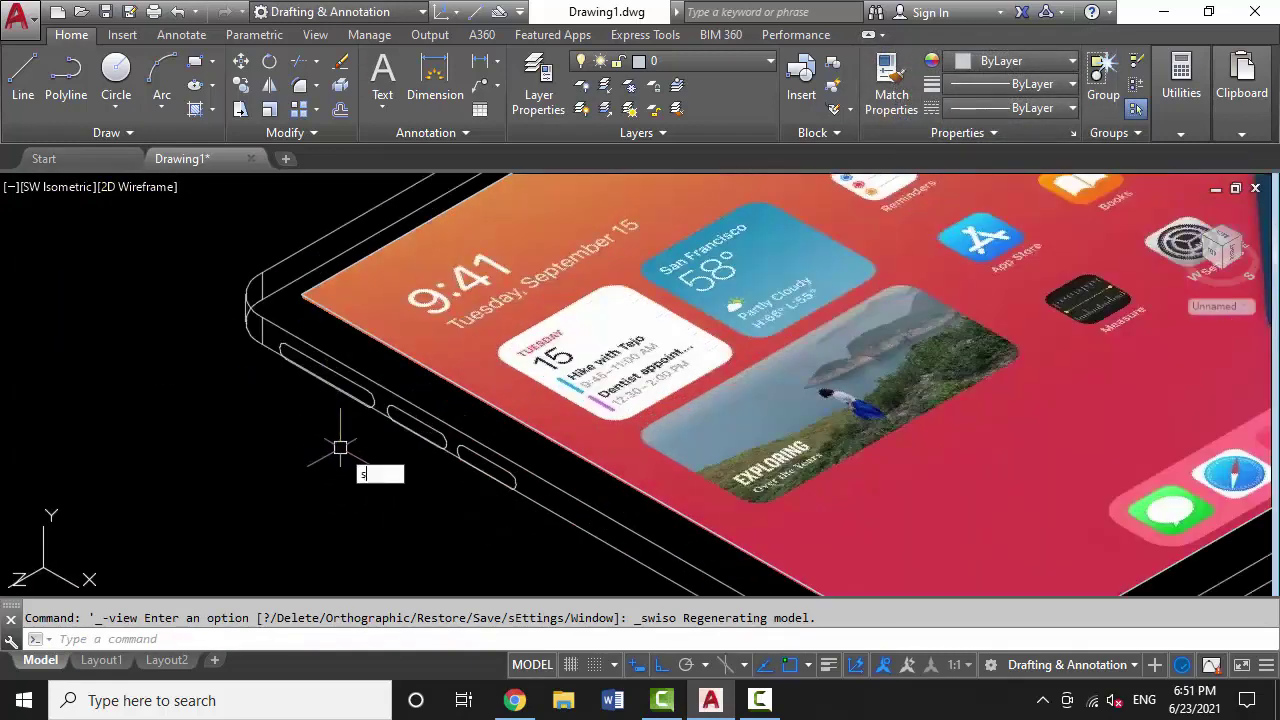
{"action": "type", "text": "hade"}
{"action": "key", "text": "Return"}
Extrude the first side slot to a height of 1
{"action": "scroll", "coordinate": [337, 410], "scroll_direction": "up", "scroll_amount": 3}
{"action": "scroll", "coordinate": [360, 390], "scroll_direction": "up", "scroll_amount": 2}
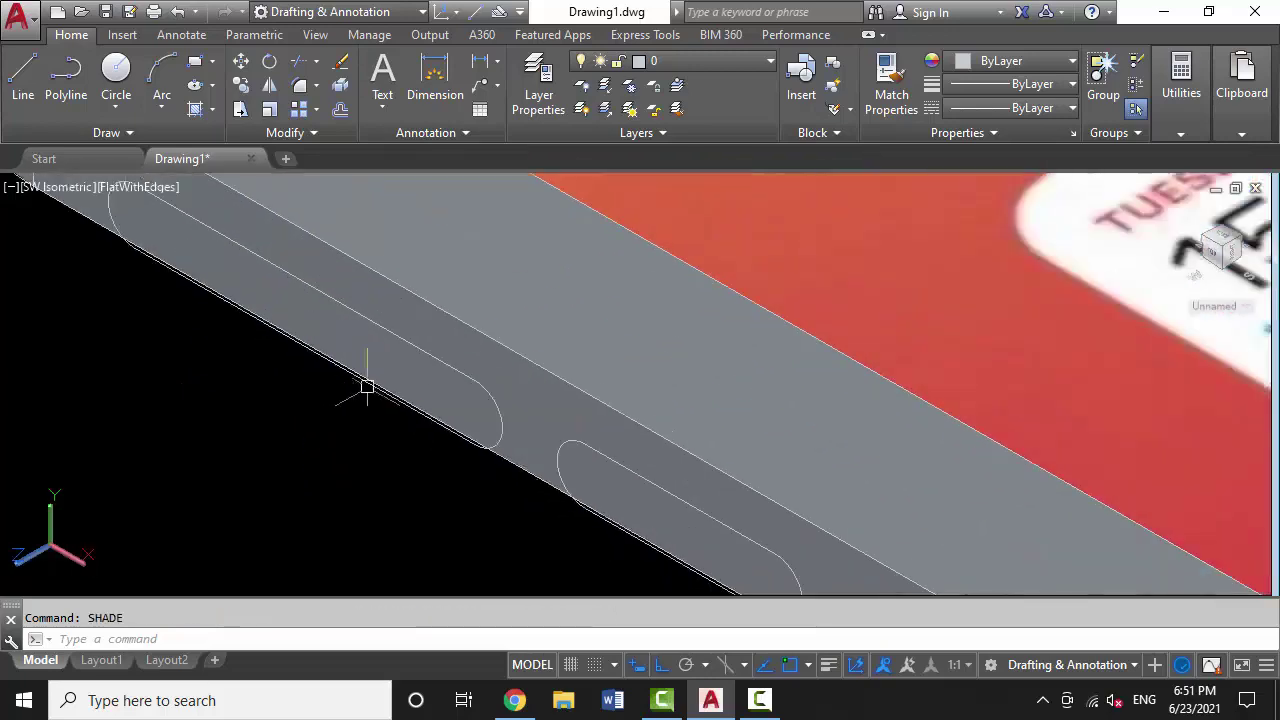
{"action": "scroll", "coordinate": [453, 412], "scroll_direction": "down", "scroll_amount": 2}
{"action": "type", "text": "ext"}
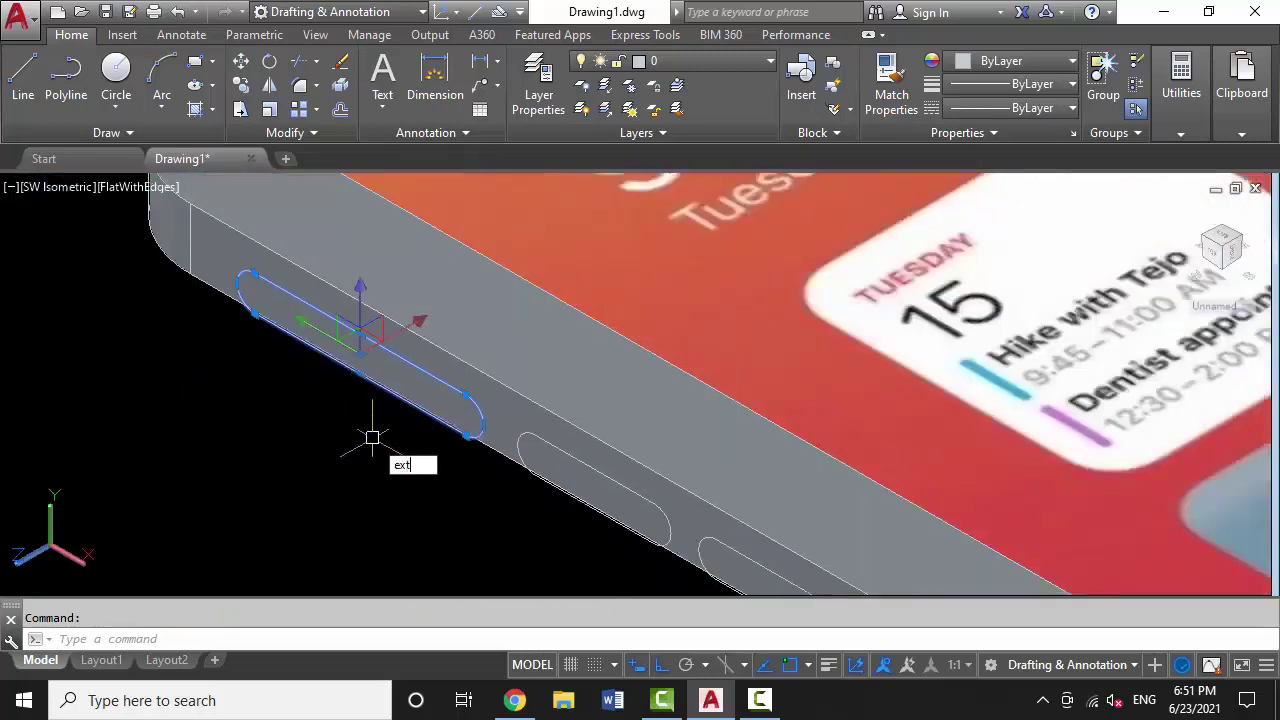
{"action": "key", "text": "Return"}
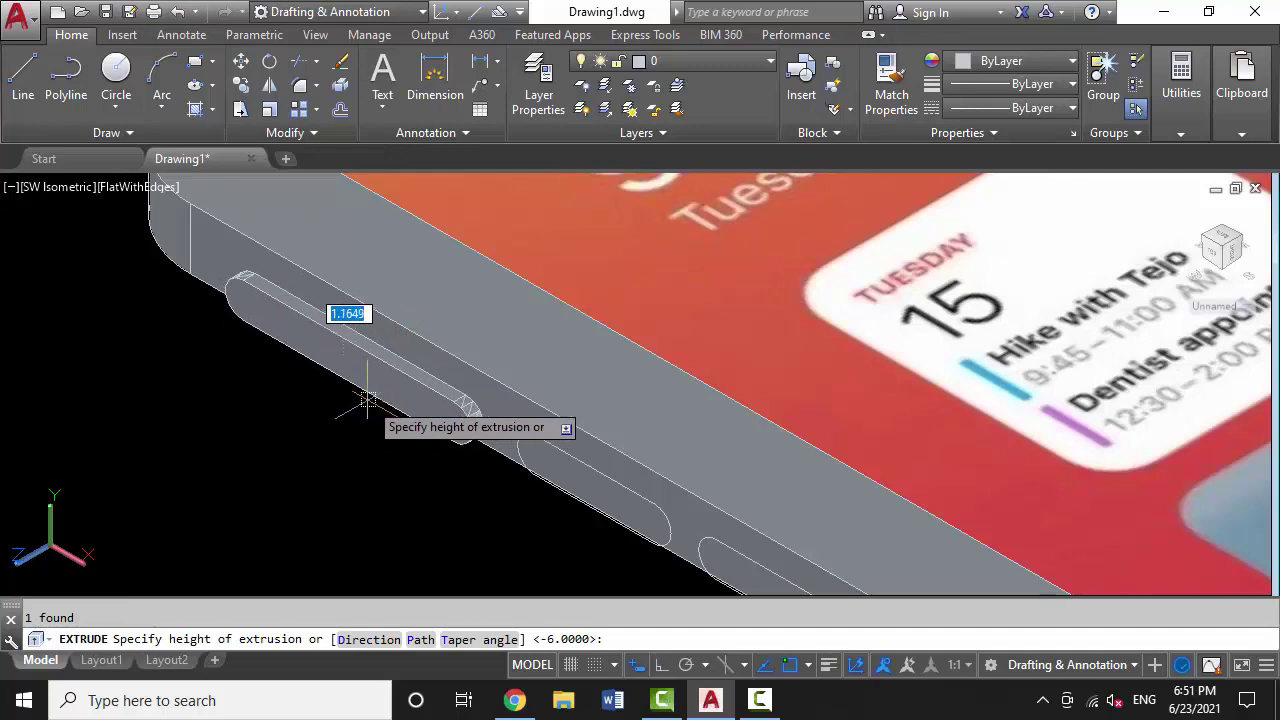
{"action": "type", "text": "1"}
{"action": "key", "text": "Return"}
Extrude the two remaining flat slots by 1 into solid buttons
{"action": "scroll", "coordinate": [343, 430], "scroll_direction": "down", "scroll_amount": 5}
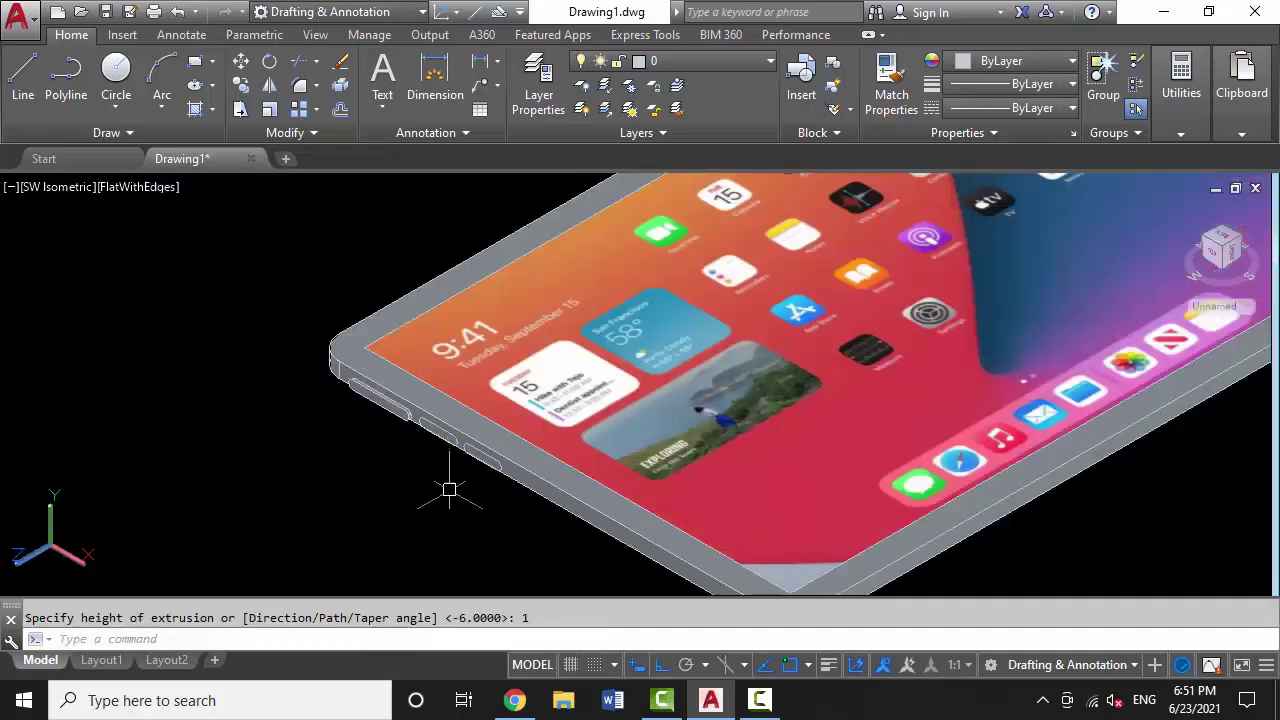
{"action": "scroll", "coordinate": [434, 400], "scroll_direction": "up", "scroll_amount": 3}
{"action": "scroll", "coordinate": [457, 380], "scroll_direction": "up", "scroll_amount": 1}
{"action": "left_click", "coordinate": [474, 392]}
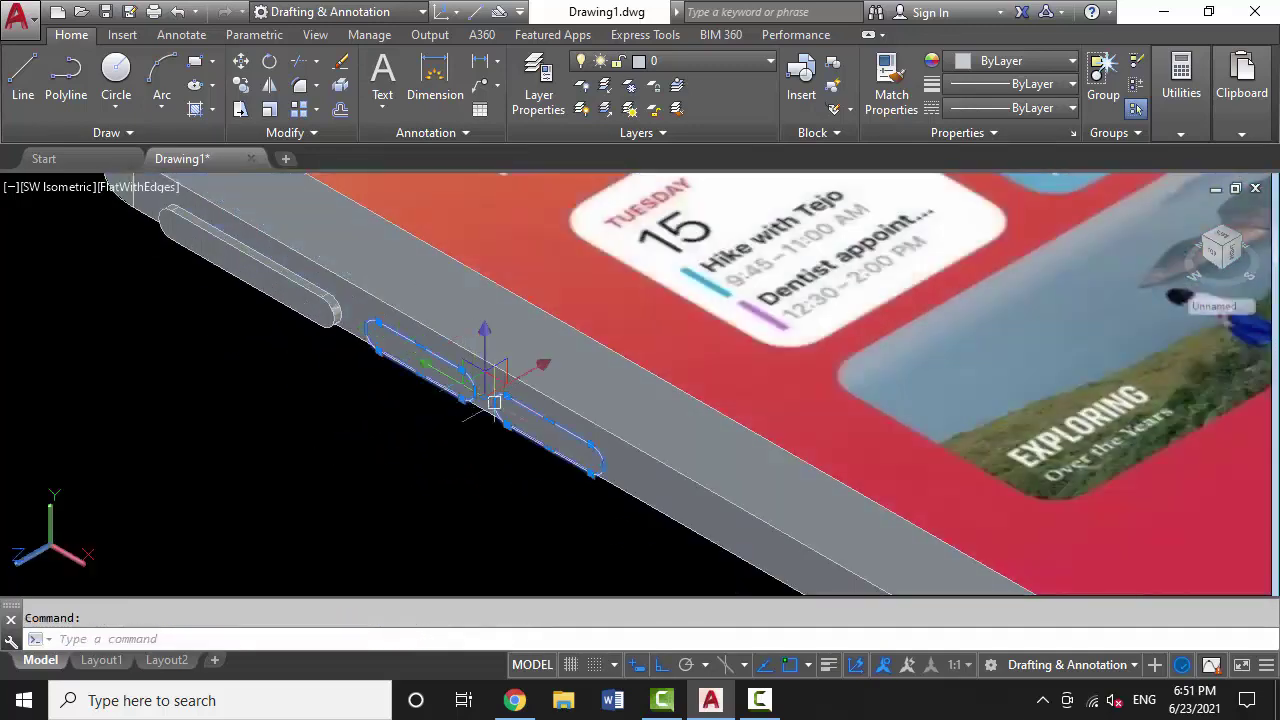
{"action": "type", "text": "ext"}
{"action": "key", "text": "Return"}
{"action": "key", "text": "Return"}
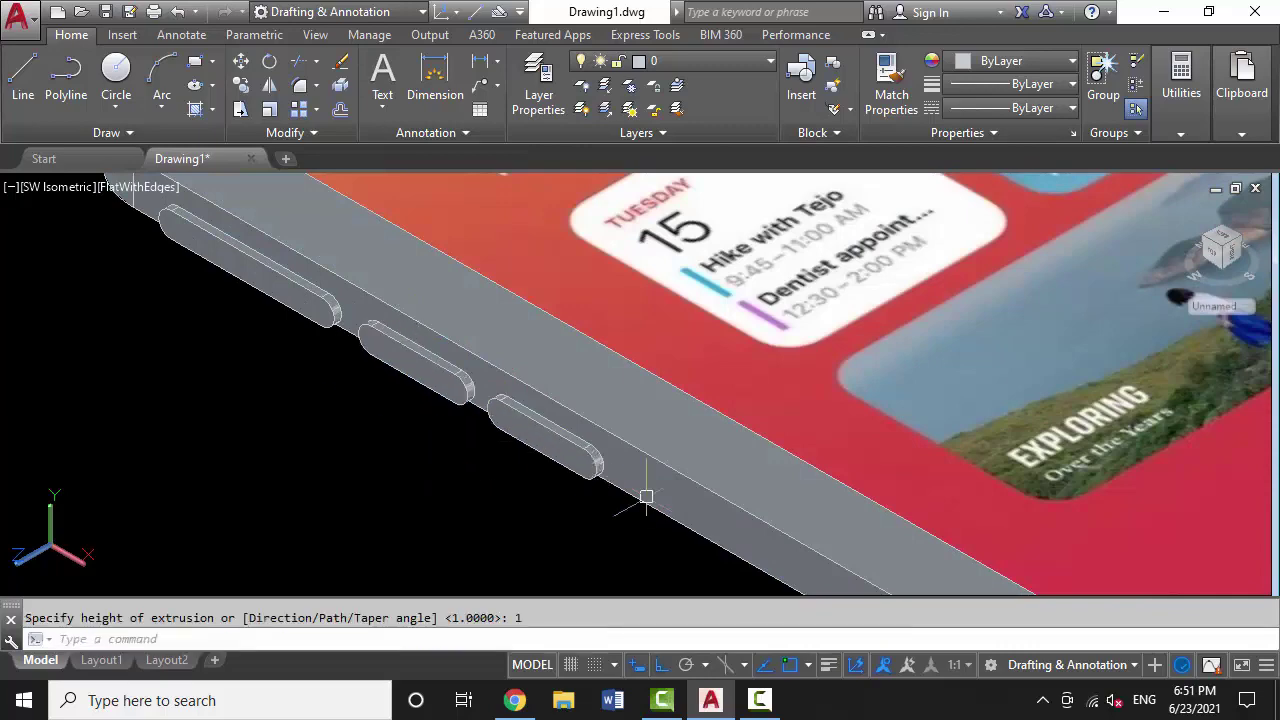
{"action": "scroll", "coordinate": [512, 461], "scroll_direction": "down", "scroll_amount": 2}
{"action": "scroll", "coordinate": [531, 500], "scroll_direction": "down", "scroll_amount": 2}
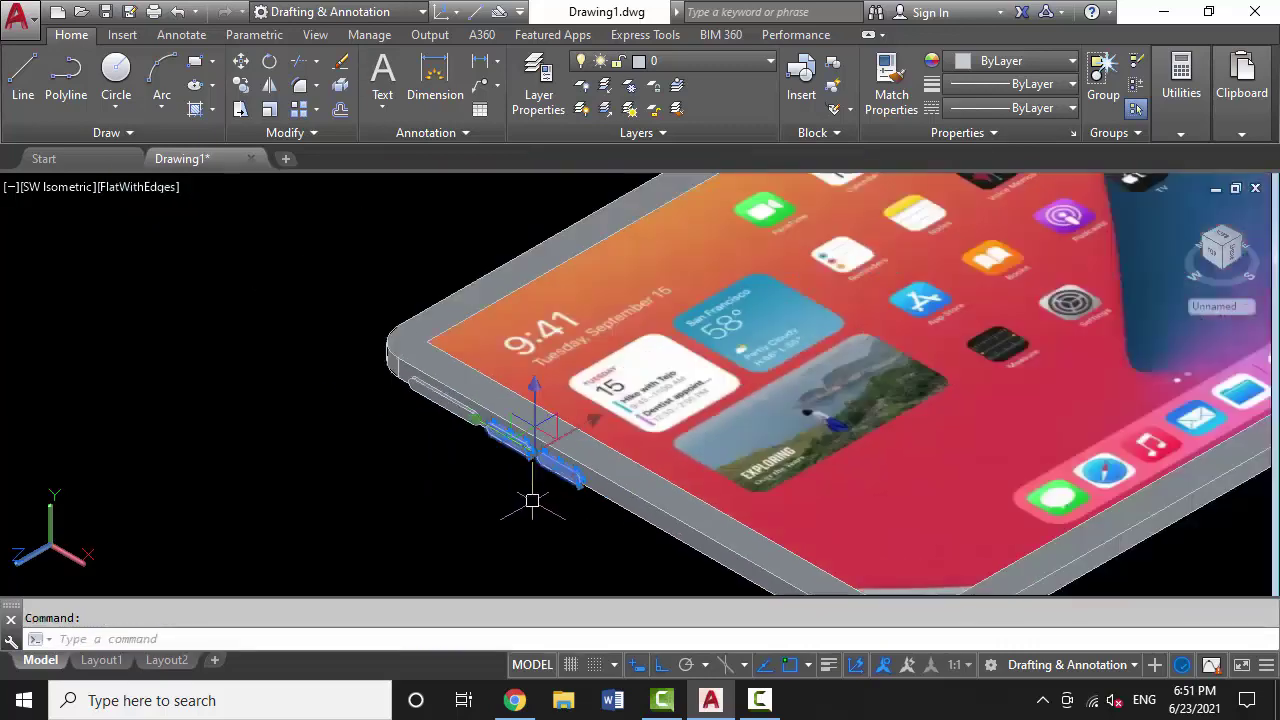
{"action": "type", "text": "m"}
{"action": "key", "text": "Return"}
Place the button pieces away from the tablet and rotate them 90° so they lie level
{"action": "scroll", "coordinate": [366, 400], "scroll_direction": "up", "scroll_amount": 3}
{"action": "left_click", "coordinate": [366, 400]}
{"action": "left_click", "coordinate": [443, 233]}
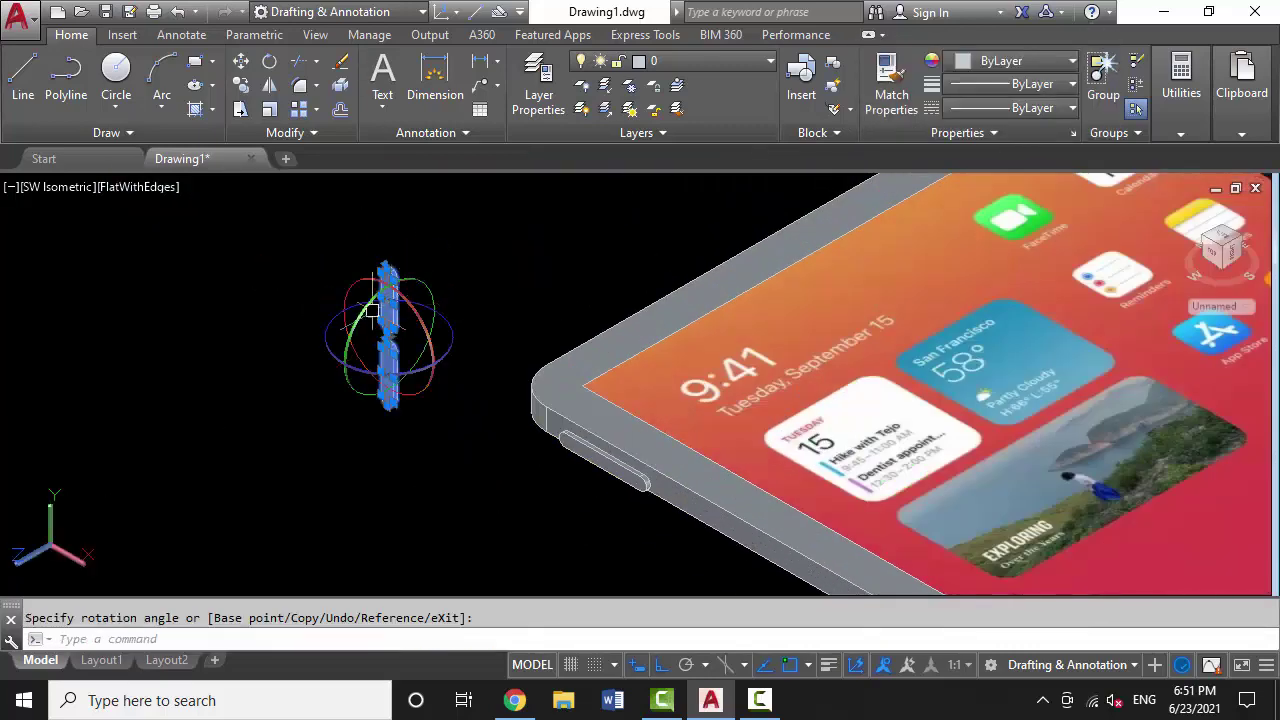
{"action": "left_click", "coordinate": [360, 375]}
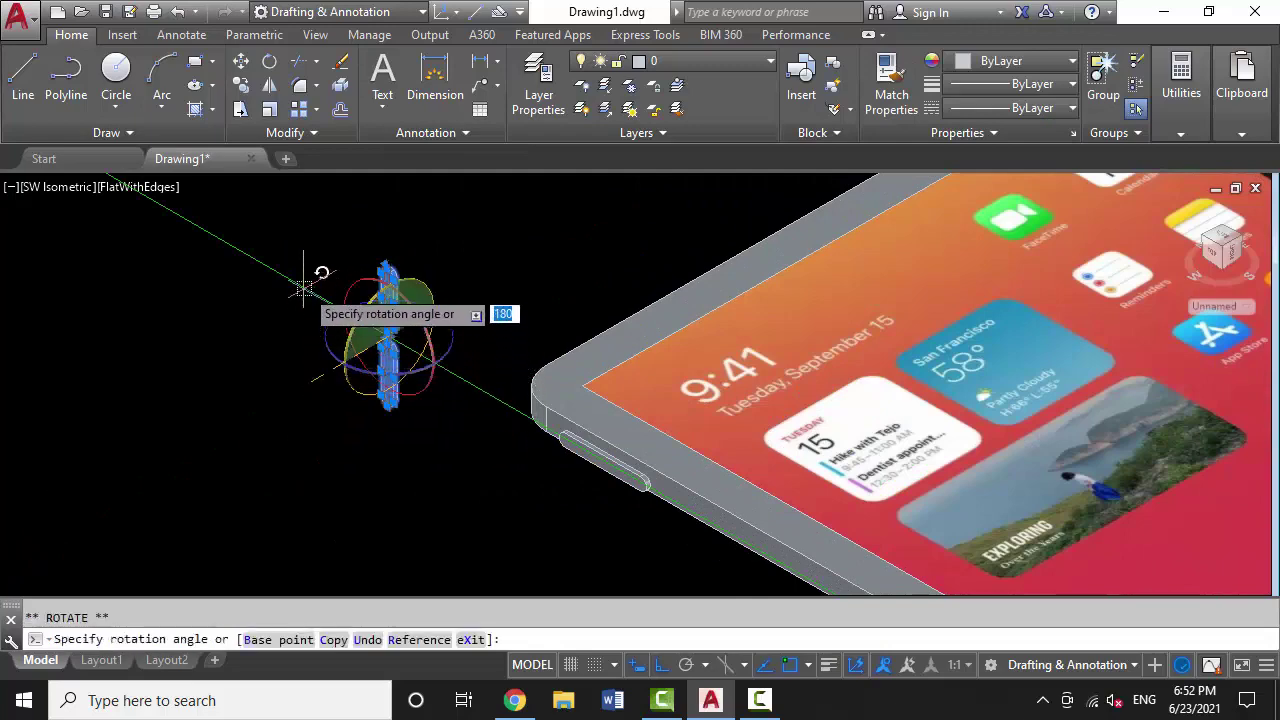
{"action": "left_click", "coordinate": [329, 255]}
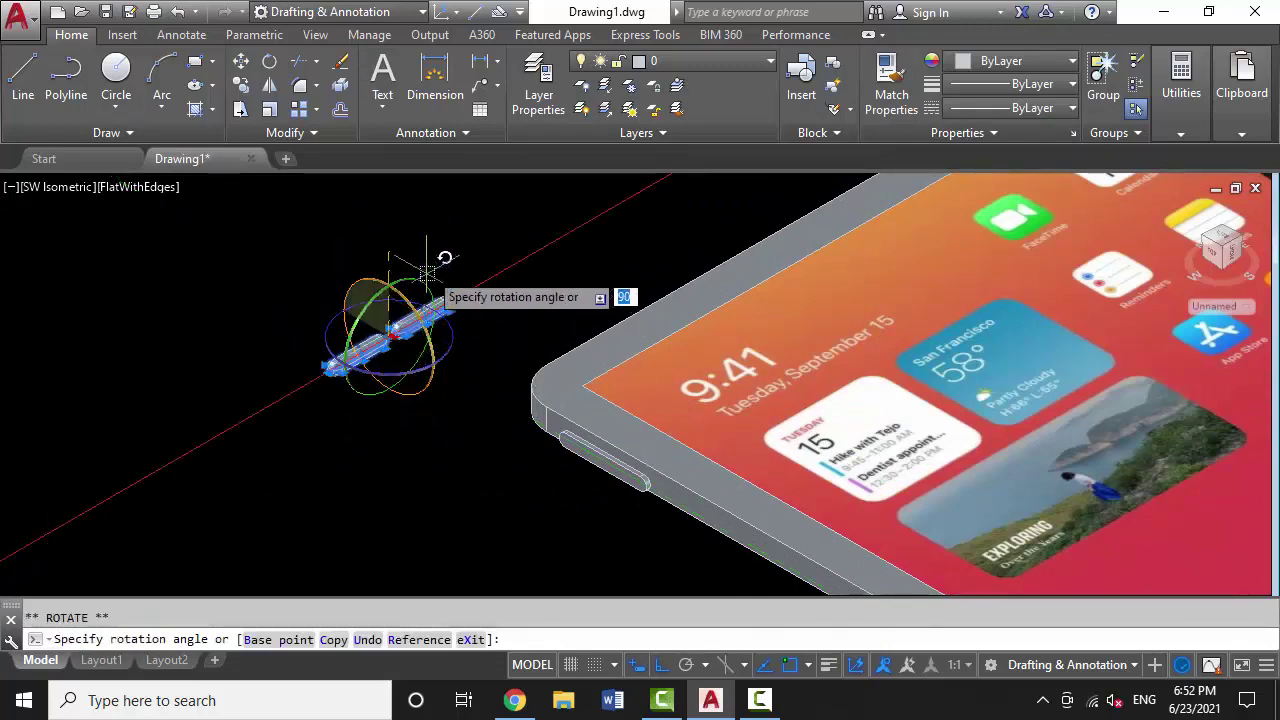
{"action": "scroll", "coordinate": [366, 366], "scroll_direction": "up", "scroll_amount": 3}
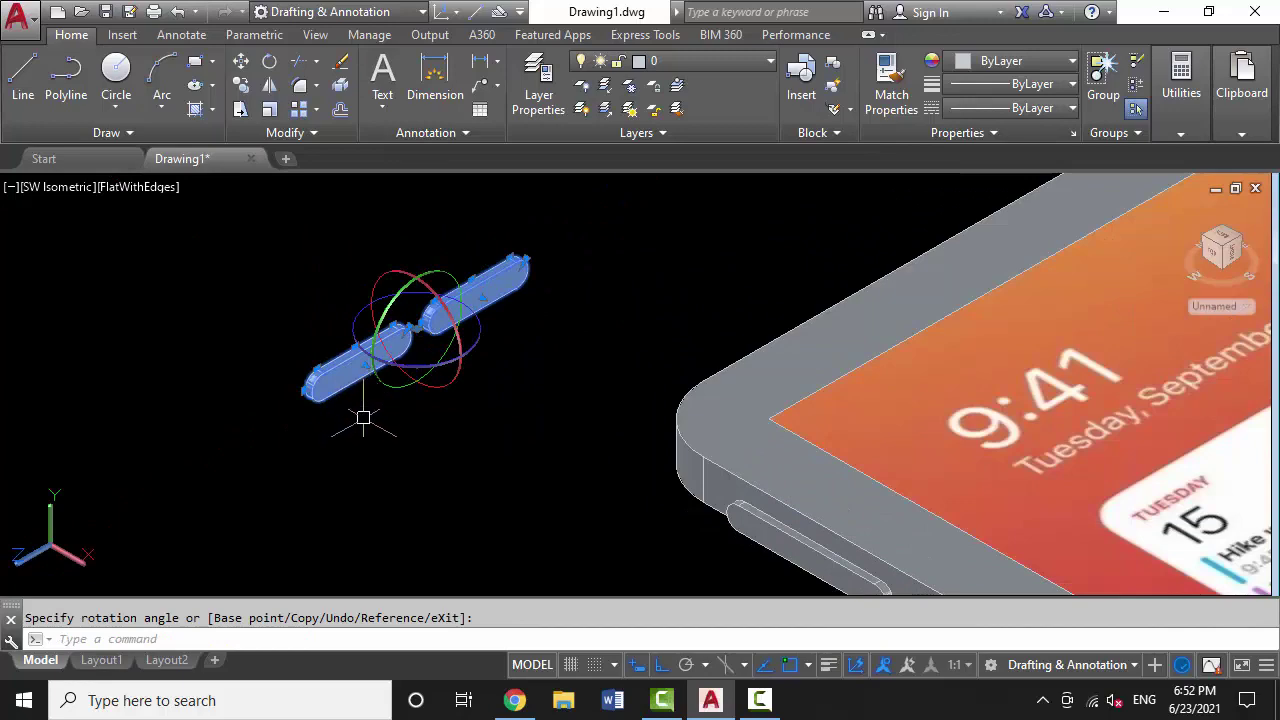
{"action": "key", "text": "Escape"}
{"action": "left_click", "coordinate": [60, 187]}
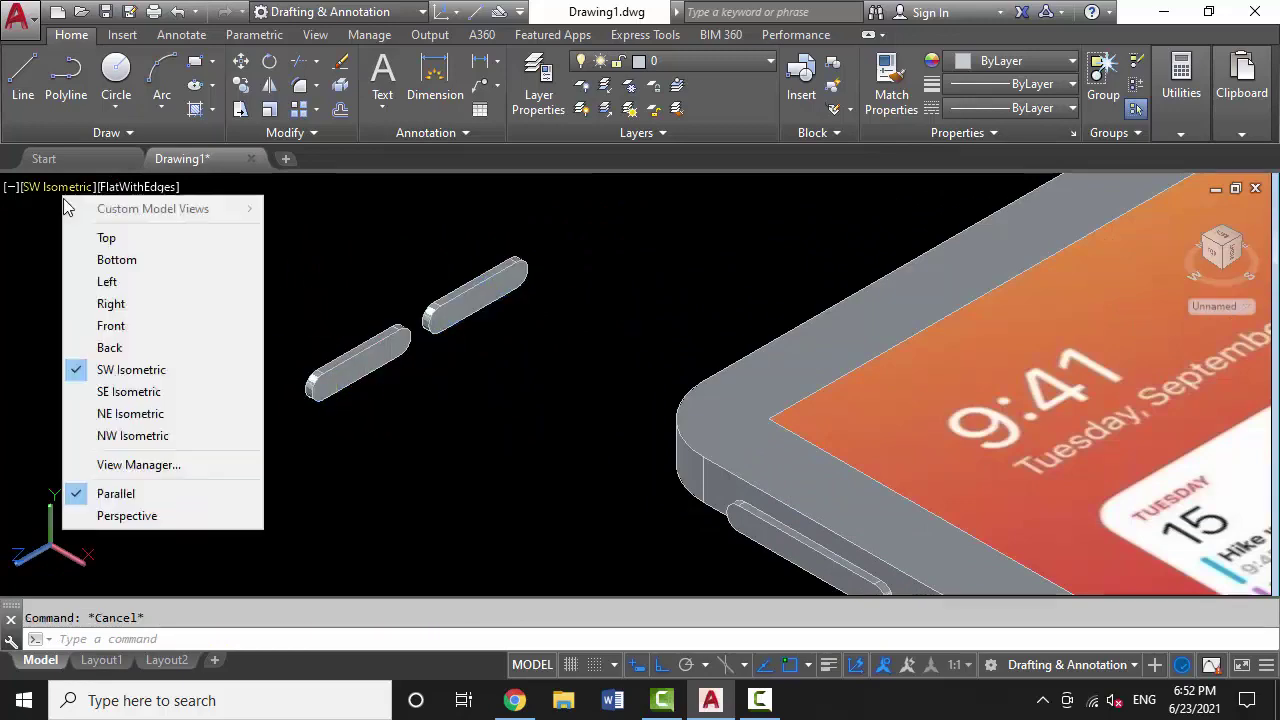
In Back view, move the two slot shapes onto the tablet's edge
{"action": "left_click", "coordinate": [114, 329]}
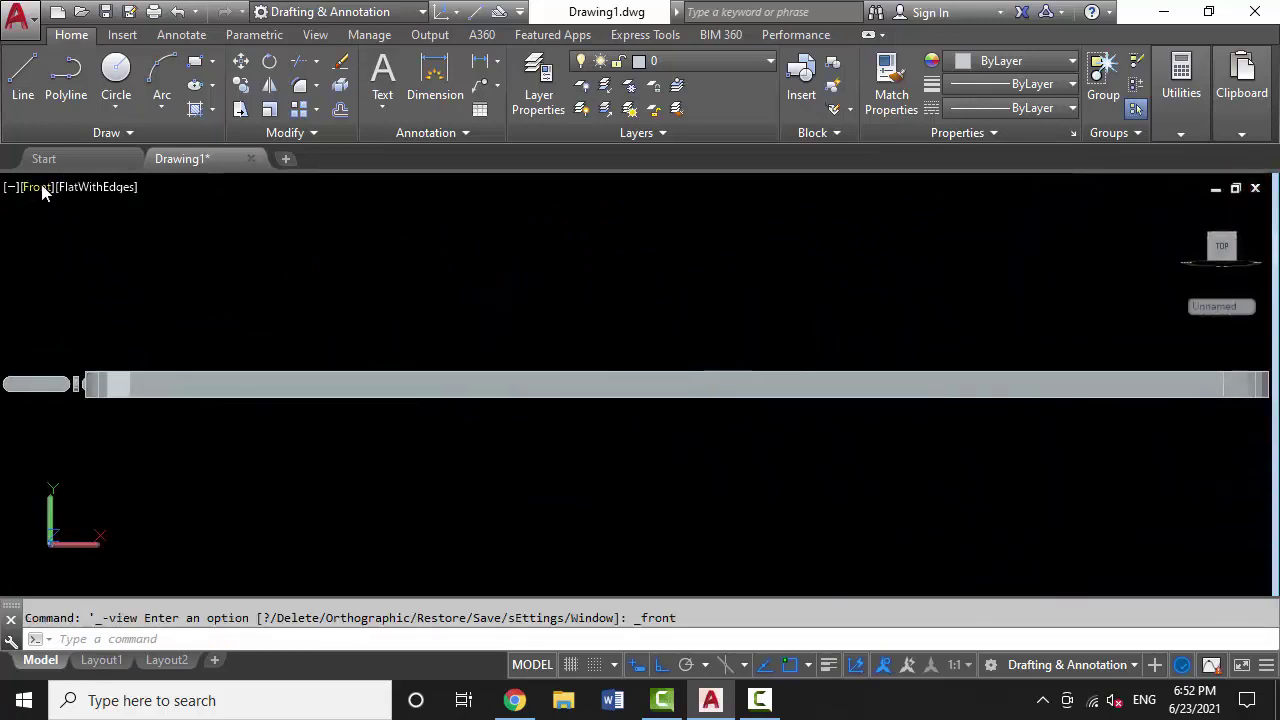
{"action": "left_click", "coordinate": [43, 190]}
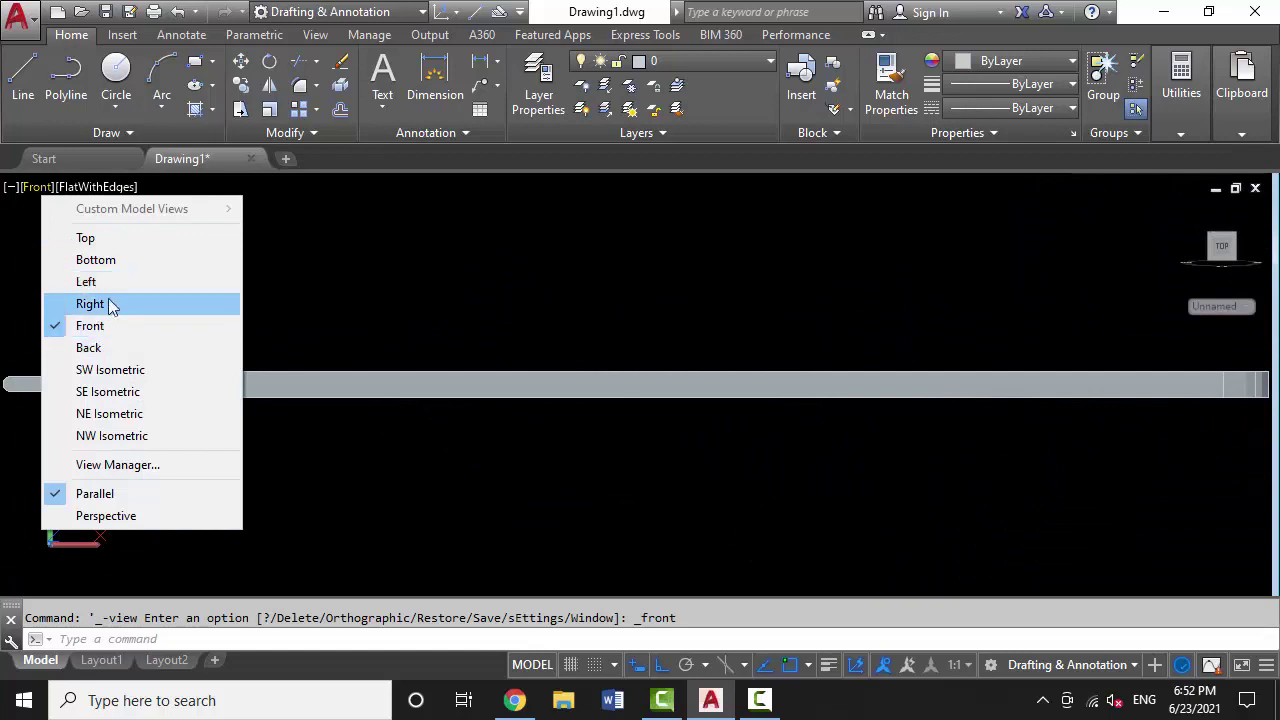
{"action": "left_click", "coordinate": [115, 348]}
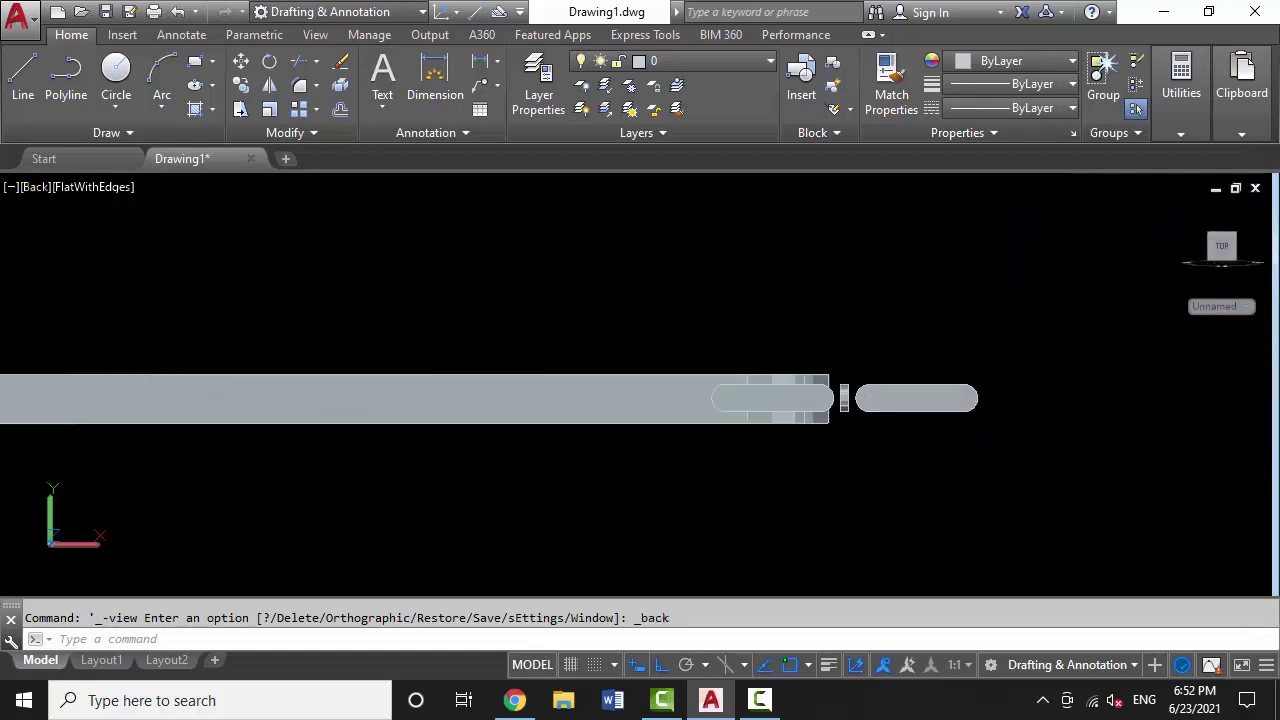
{"action": "left_click", "coordinate": [650, 378]}
{"action": "left_click", "coordinate": [840, 378]}
{"action": "type", "text": "m"}
{"action": "key", "text": "Return"}
{"action": "left_click", "coordinate": [1018, 490]}
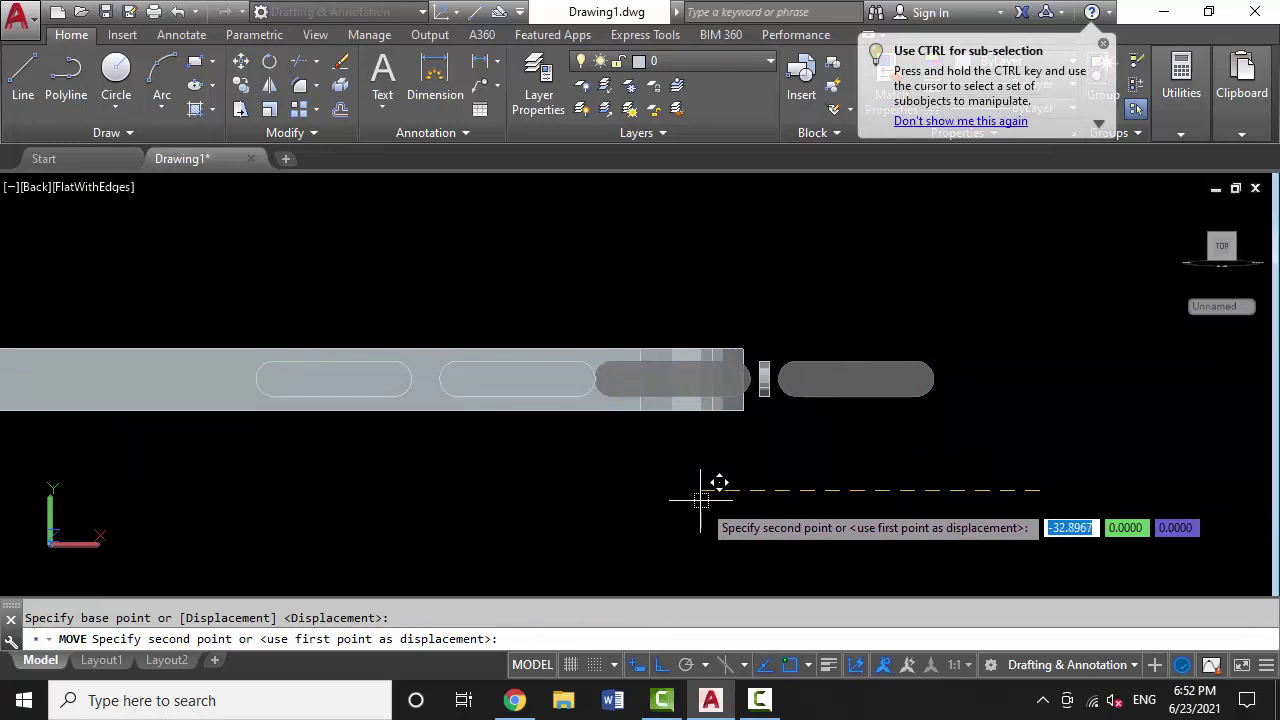
{"action": "left_click", "coordinate": [701, 497]}
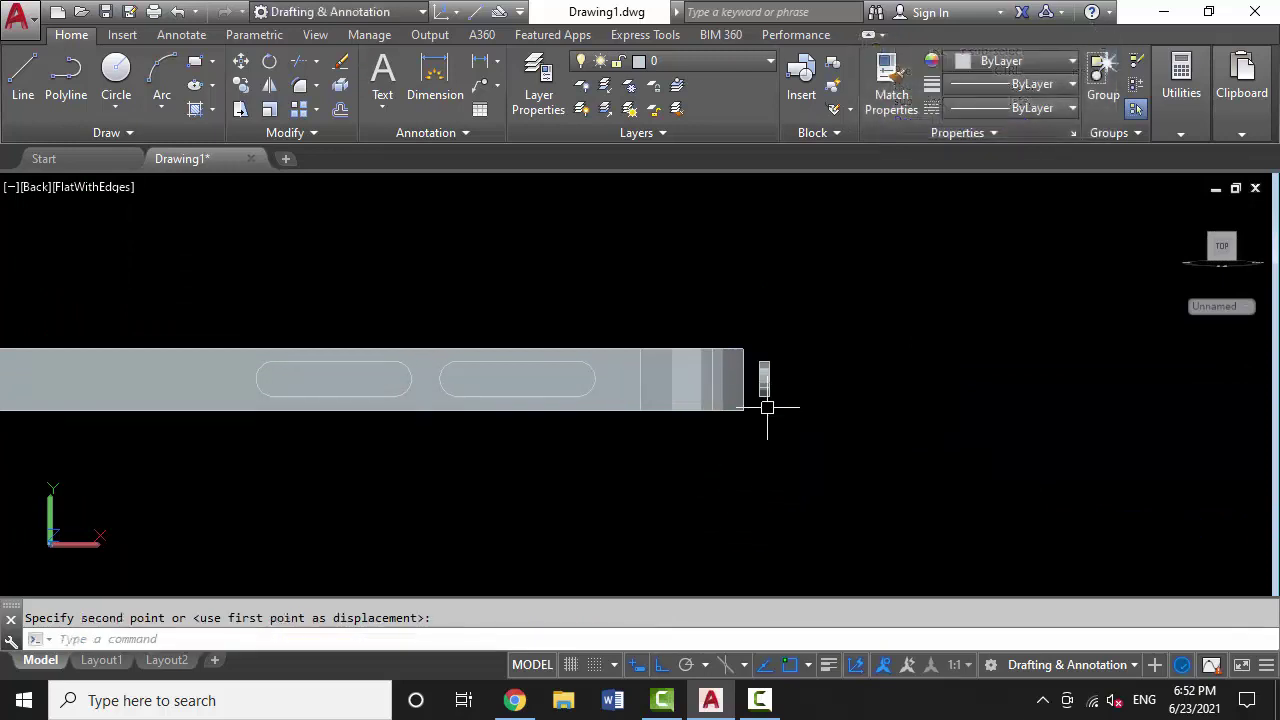
Move the small piece to the right end of the bar
{"action": "type", "text": "m"}
{"action": "key", "text": "Return"}
{"action": "left_click", "coordinate": [761, 465]}
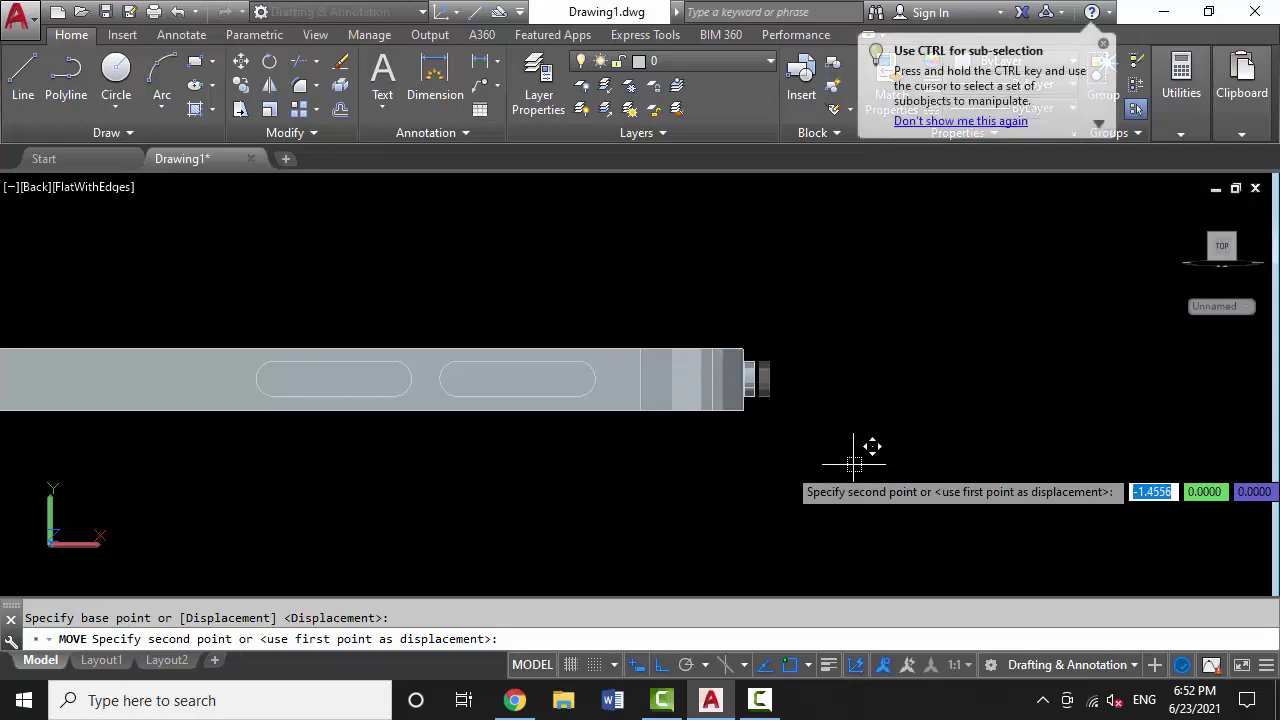
{"action": "left_click", "coordinate": [851, 464]}
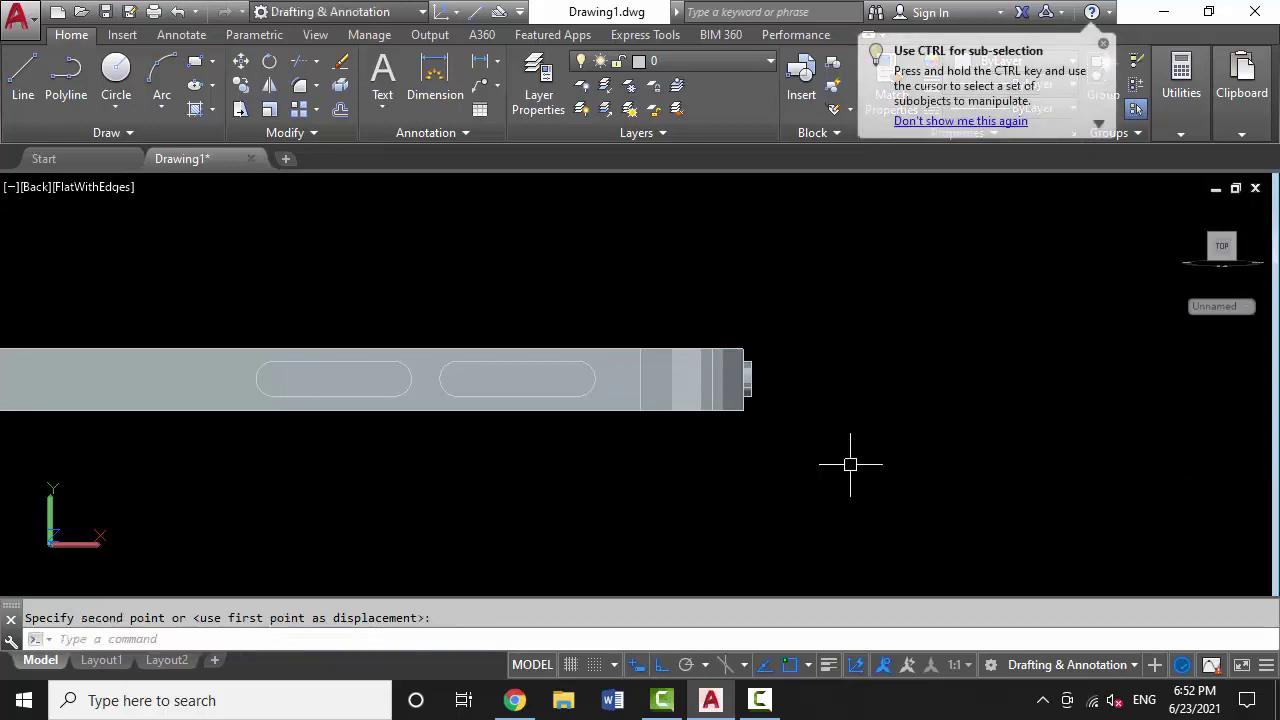
In Left view, move the other small piece against the tablet's end, then return to SW Isometric
{"action": "left_click", "coordinate": [37, 188]}
{"action": "left_click", "coordinate": [152, 368]}
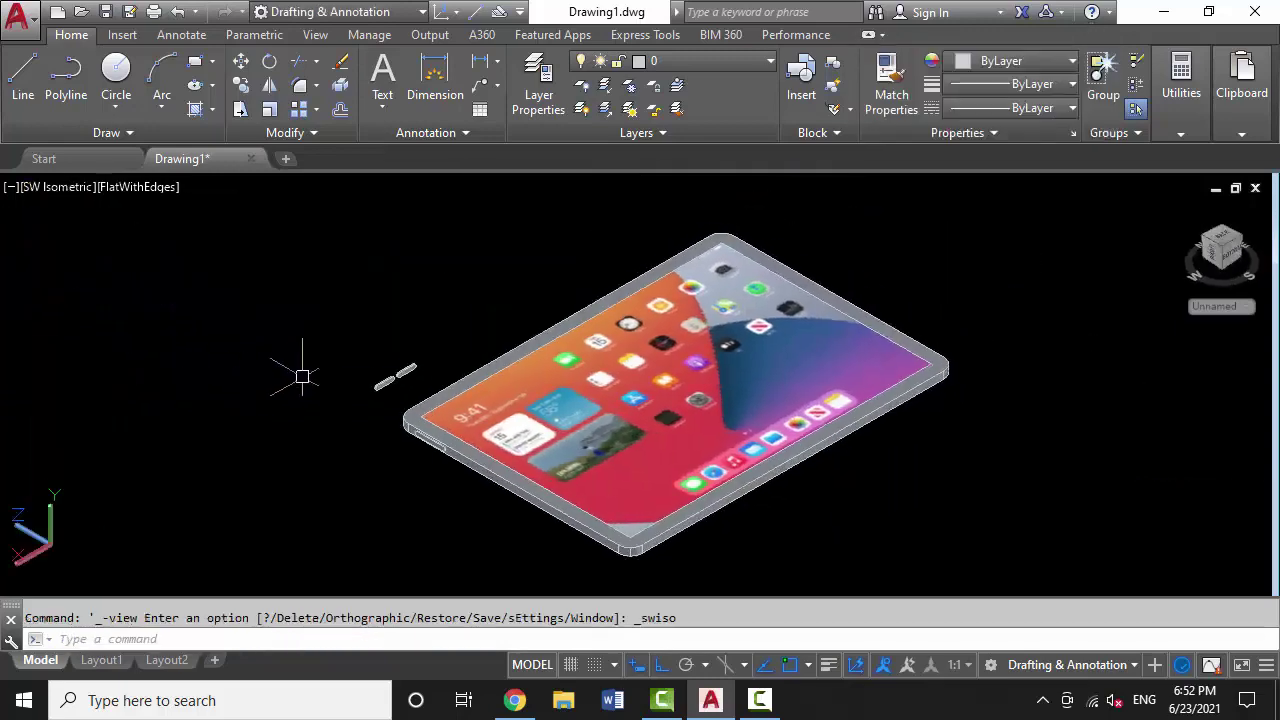
{"action": "left_click", "coordinate": [302, 377]}
{"action": "left_click", "coordinate": [138, 187]}
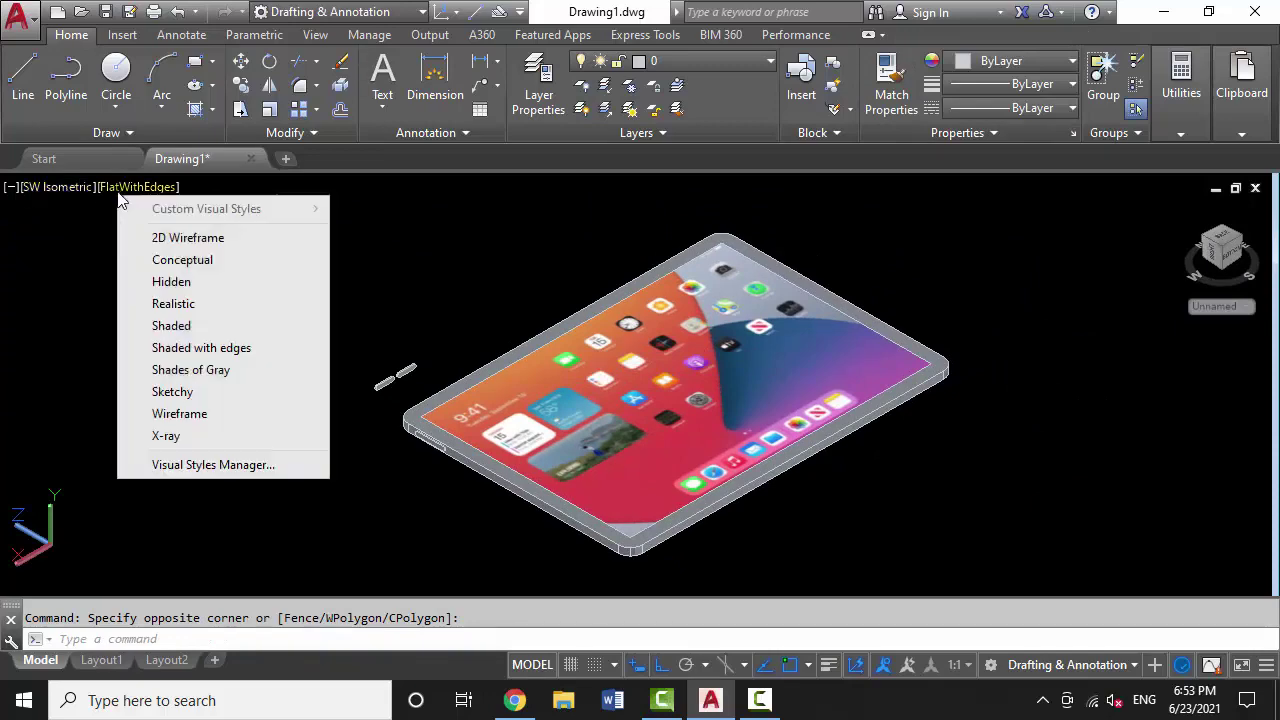
{"action": "left_click", "coordinate": [71, 188]}
{"action": "left_click", "coordinate": [118, 283]}
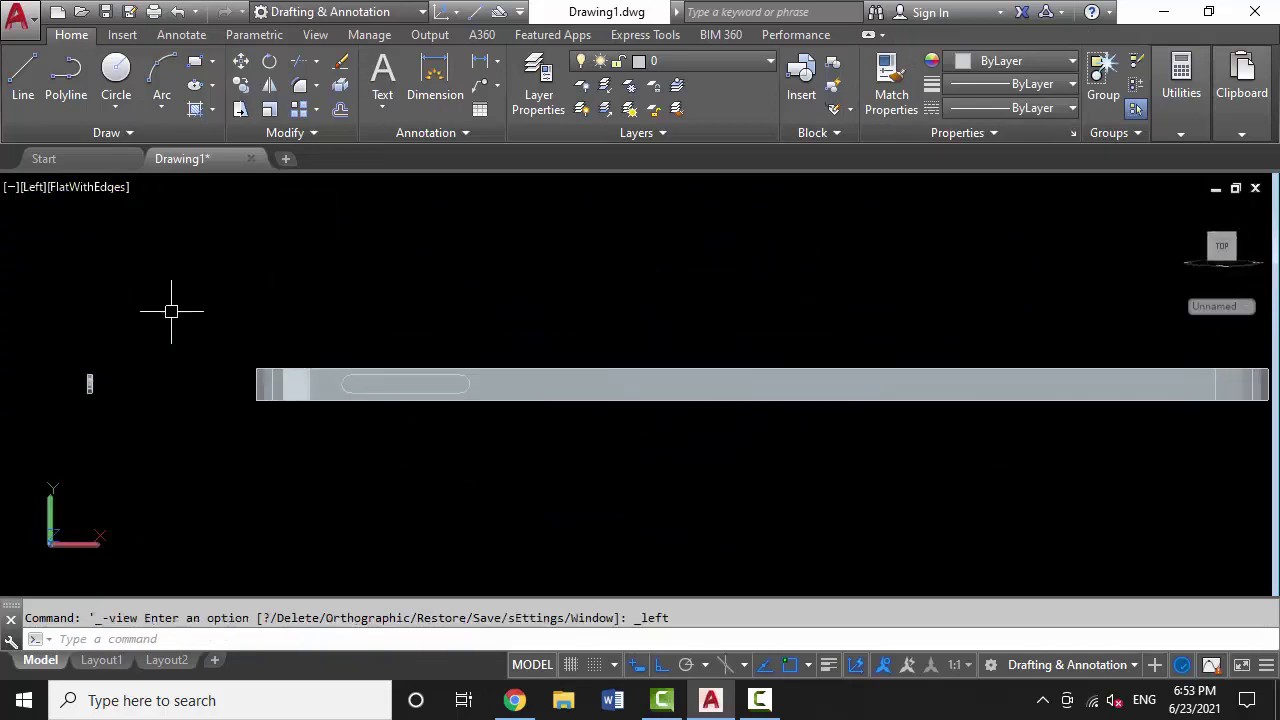
{"action": "left_click", "coordinate": [334, 501]}
{"action": "type", "text": "m"}
{"action": "key", "text": "Return"}
{"action": "left_click", "coordinate": [343, 499]}
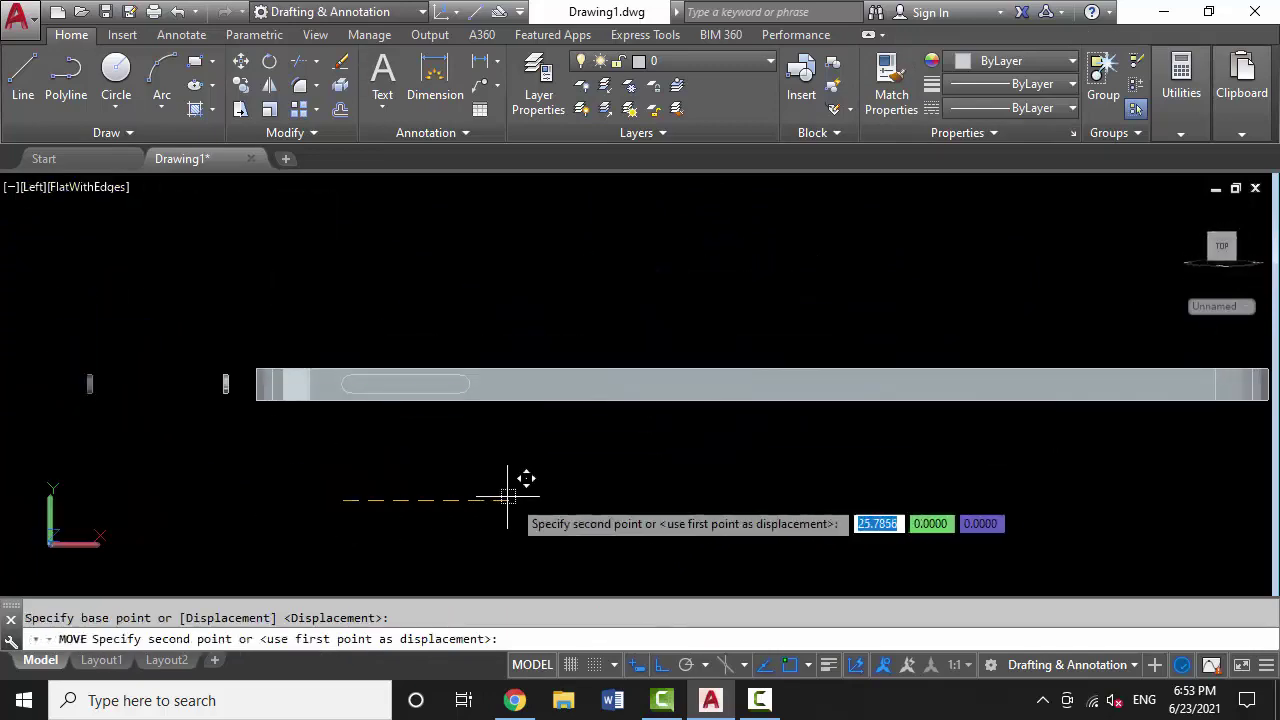
{"action": "left_click", "coordinate": [508, 495]}
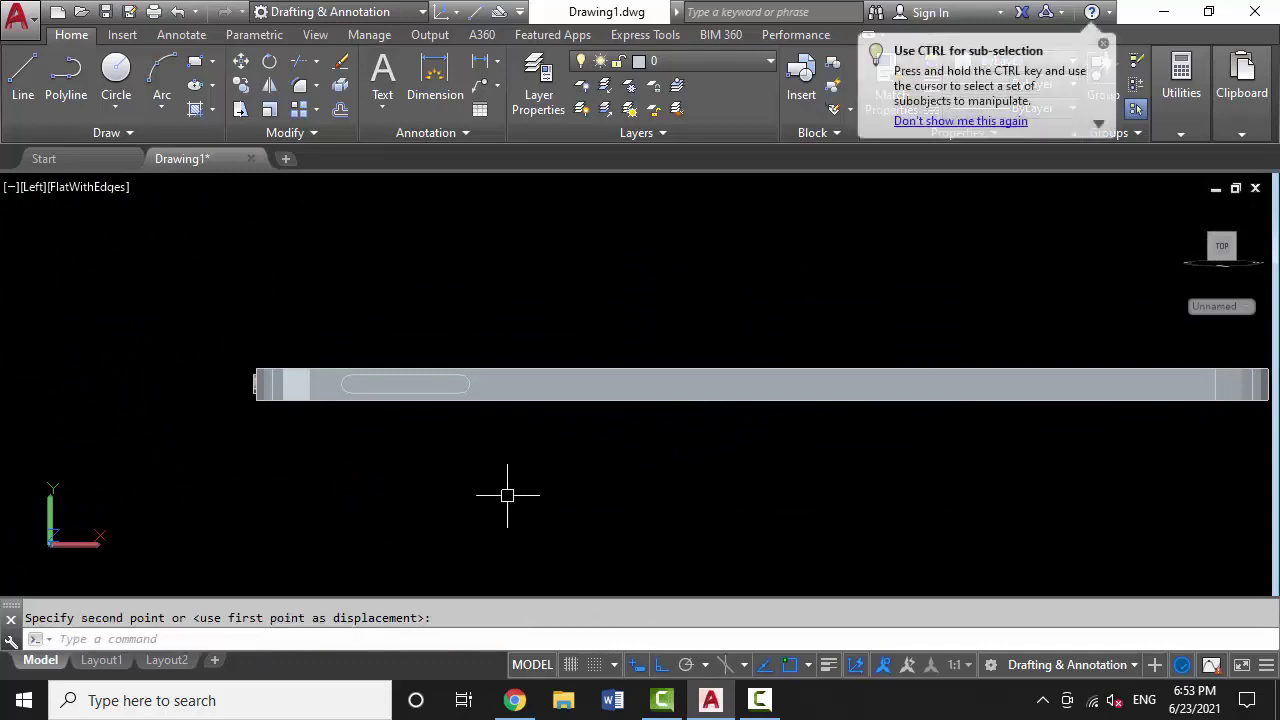
{"action": "left_click", "coordinate": [34, 187]}
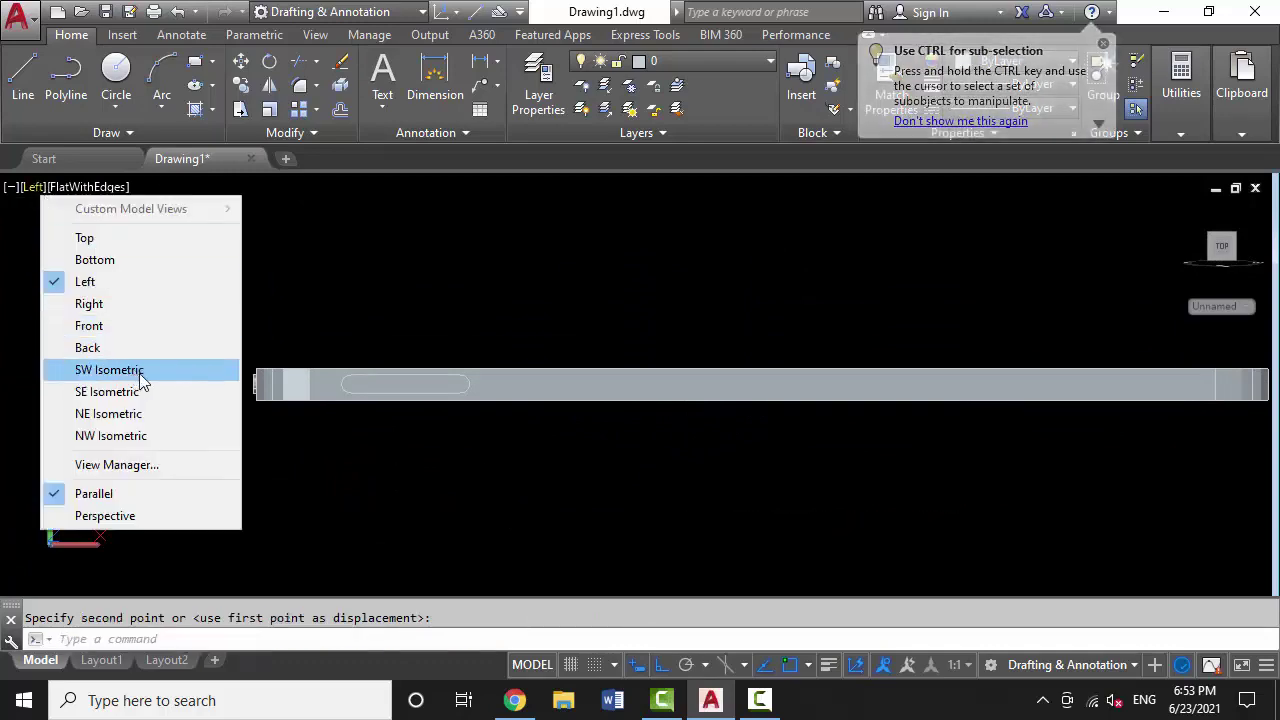
{"action": "left_click", "coordinate": [145, 368]}
Zoom and orbit to a low angle to inspect the side button seated on the tablet edge
{"action": "scroll", "coordinate": [414, 443], "scroll_direction": "up", "scroll_amount": 2}
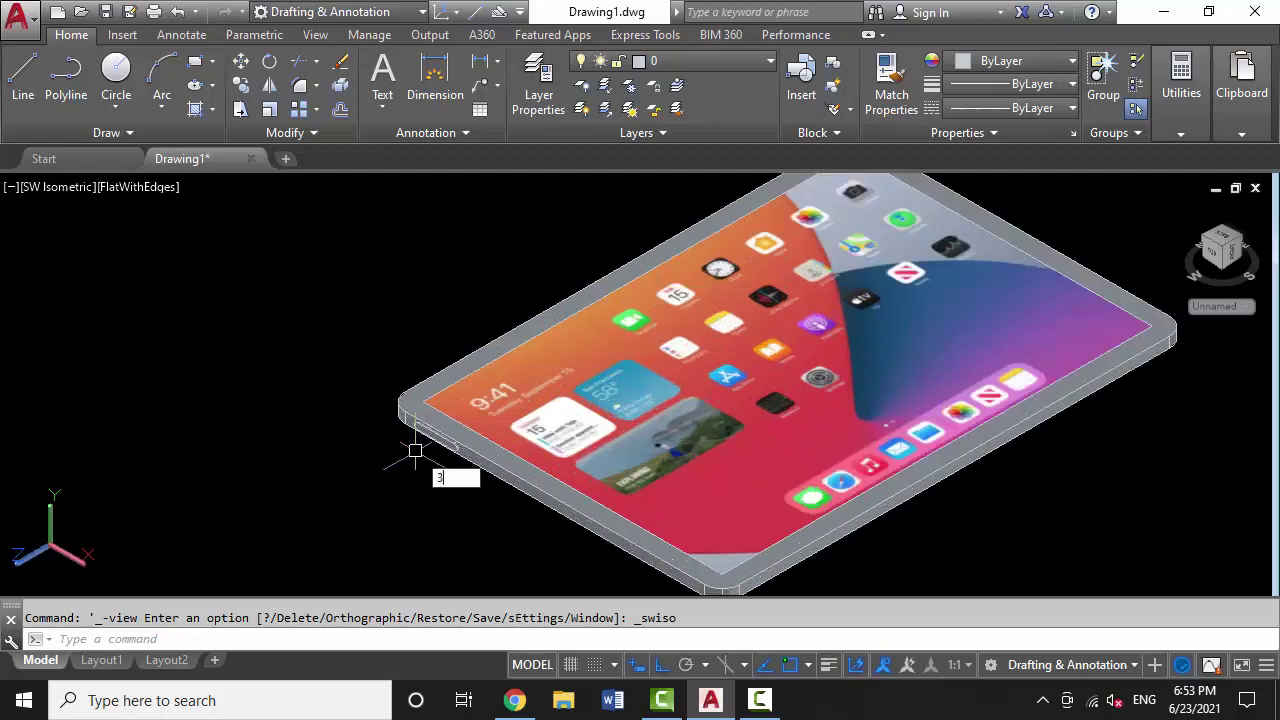
{"action": "mouse_move", "coordinate": [414, 443]}
{"action": "middle_mouse_down", "text": "shift"}
{"action": "mouse_move", "coordinate": [587, 380]}
{"action": "mouse_move", "coordinate": [513, 443]}
{"action": "mouse_move", "coordinate": [351, 397]}
{"action": "mouse_move", "coordinate": [366, 334]}
{"action": "mouse_move", "coordinate": [490, 318]}
{"action": "mouse_move", "coordinate": [496, 437]}
{"action": "mouse_move", "coordinate": [510, 430]}
{"action": "mouse_move", "coordinate": [509, 443]}
{"action": "mouse_move", "coordinate": [435, 470]}
{"action": "mouse_move", "coordinate": [251, 303]}
{"action": "mouse_move", "coordinate": [330, 390]}
{"action": "mouse_move", "coordinate": [366, 389]}
{"action": "mouse_move", "coordinate": [326, 352]}
{"action": "mouse_move", "coordinate": [486, 386]}
{"action": "mouse_move", "coordinate": [569, 291]}
{"action": "mouse_move", "coordinate": [824, 371]}
{"action": "mouse_move", "coordinate": [714, 489]}
{"action": "mouse_move", "coordinate": [658, 379]}
{"action": "mouse_move", "coordinate": [776, 378]}
{"action": "mouse_move", "coordinate": [645, 420]}
{"action": "middle_mouse_up", "text": "shift"}
{"action": "scroll", "coordinate": [645, 420], "scroll_direction": "up", "scroll_amount": 3}
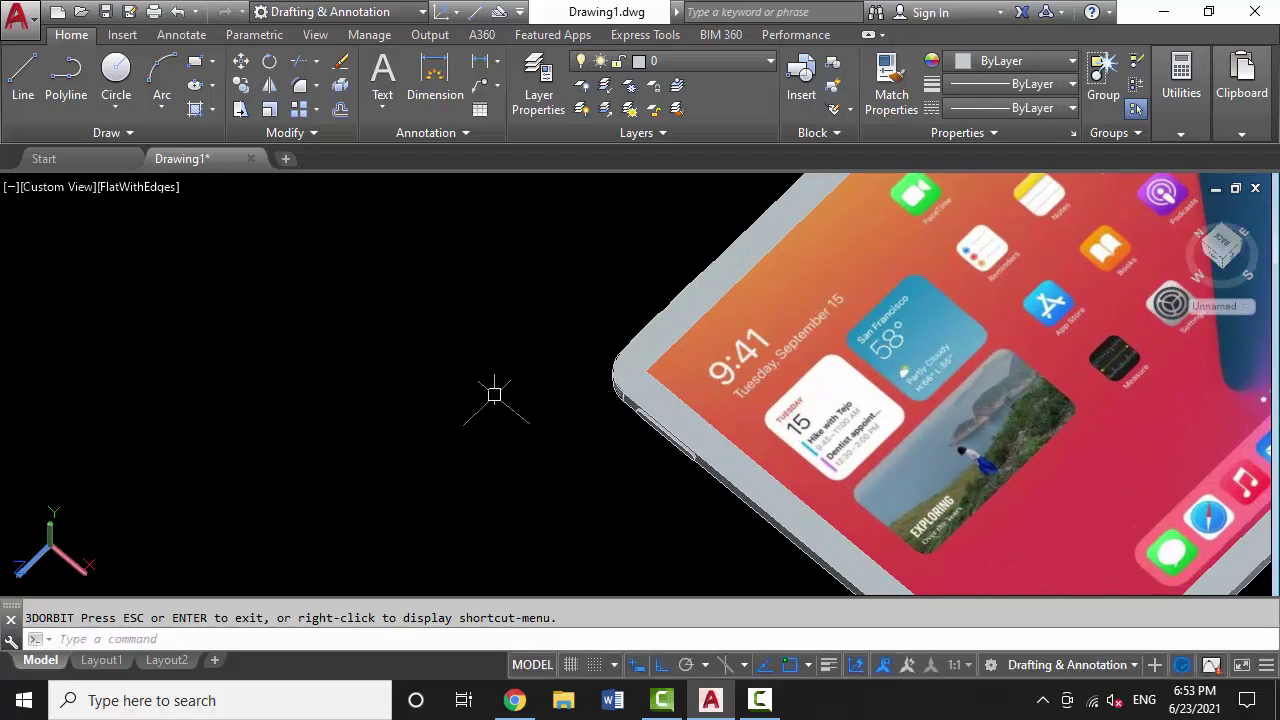
{"action": "scroll", "coordinate": [620, 430], "scroll_direction": "up", "scroll_amount": 5}
{"action": "left_click", "coordinate": [639, 418]}
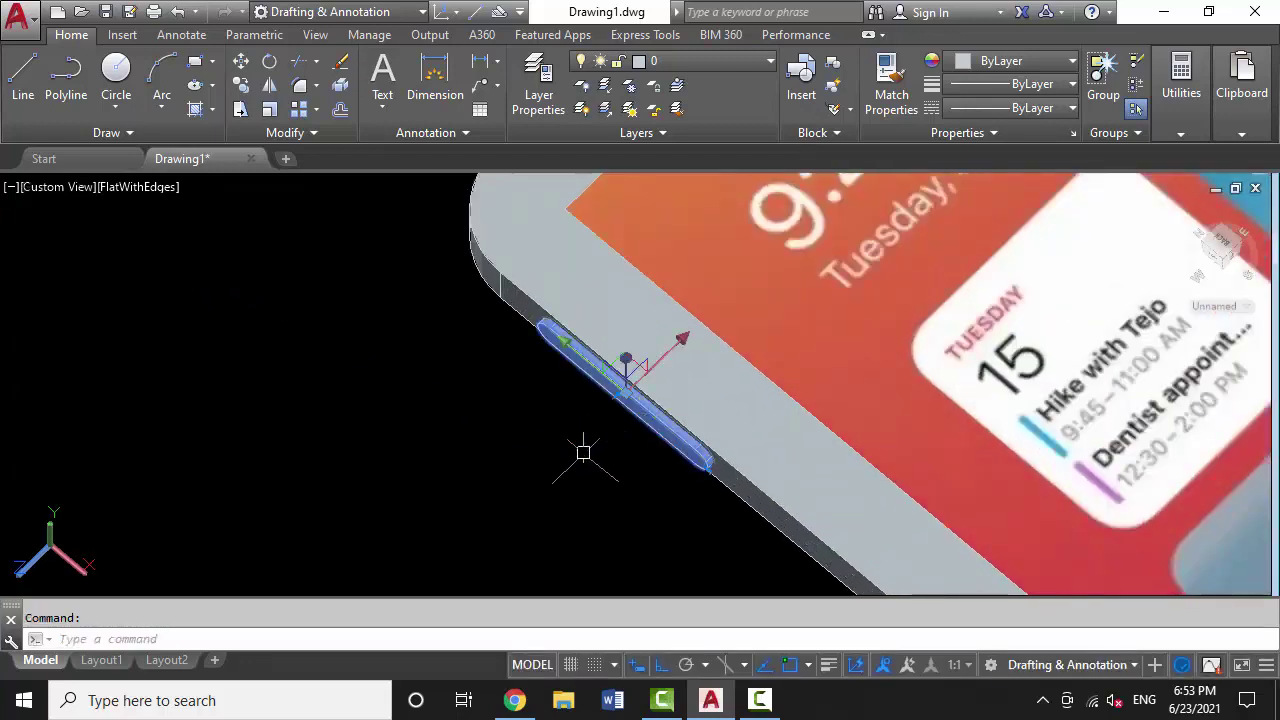
{"action": "left_click", "coordinate": [82, 187]}
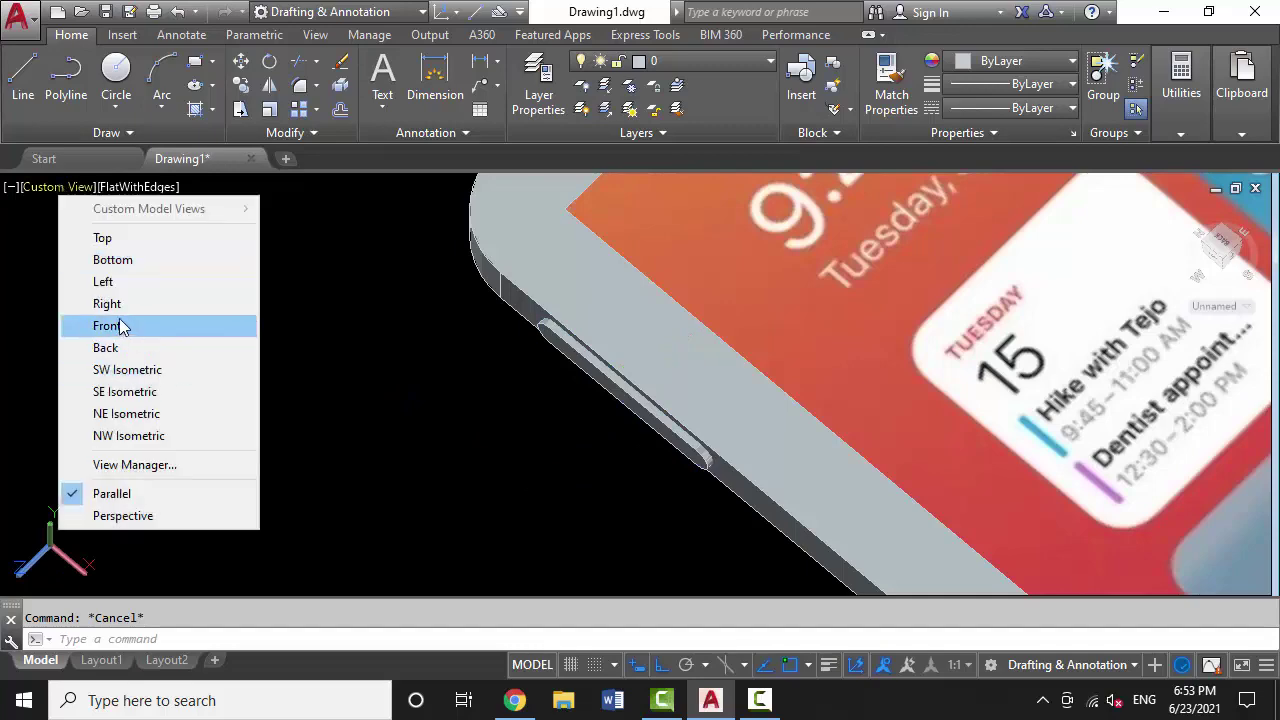
In Back view, paste the copied button piece below the tablet
{"action": "left_click", "coordinate": [106, 347]}
{"action": "key", "text": "ctrl+v"}
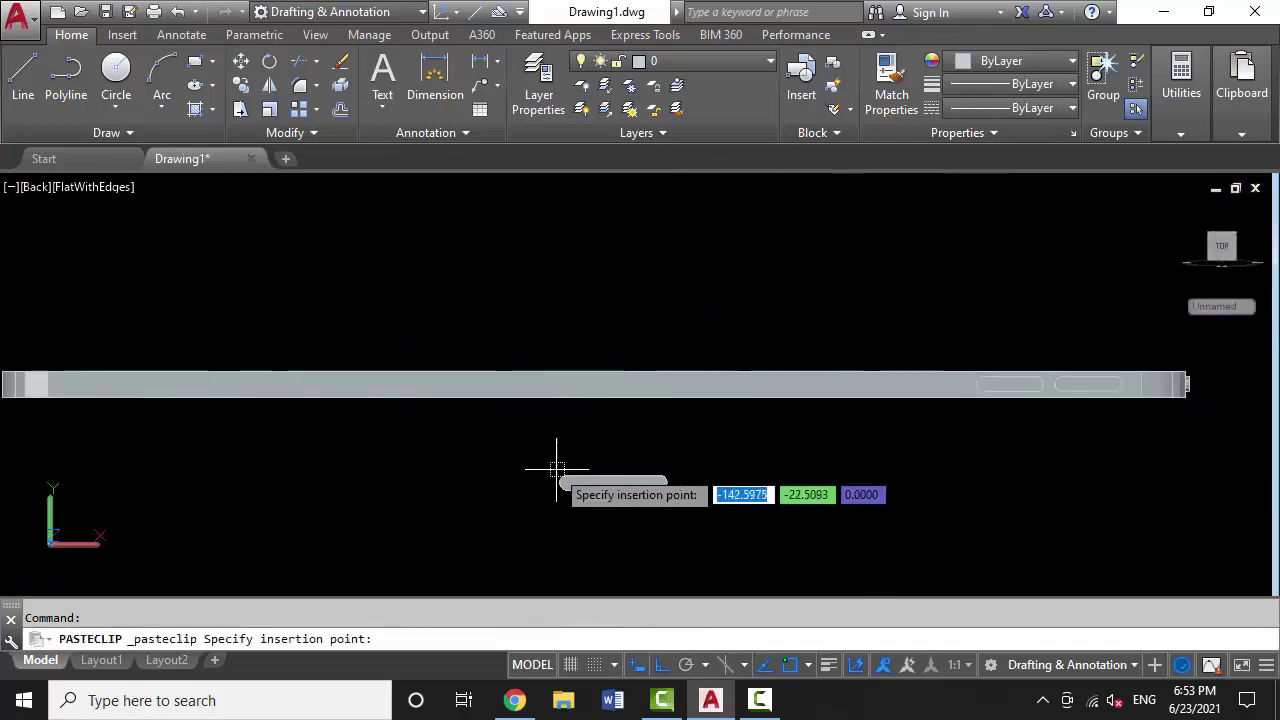
{"action": "left_click", "coordinate": [566, 458]}
{"action": "type", "text": "m"}
{"action": "key", "text": "Return"}
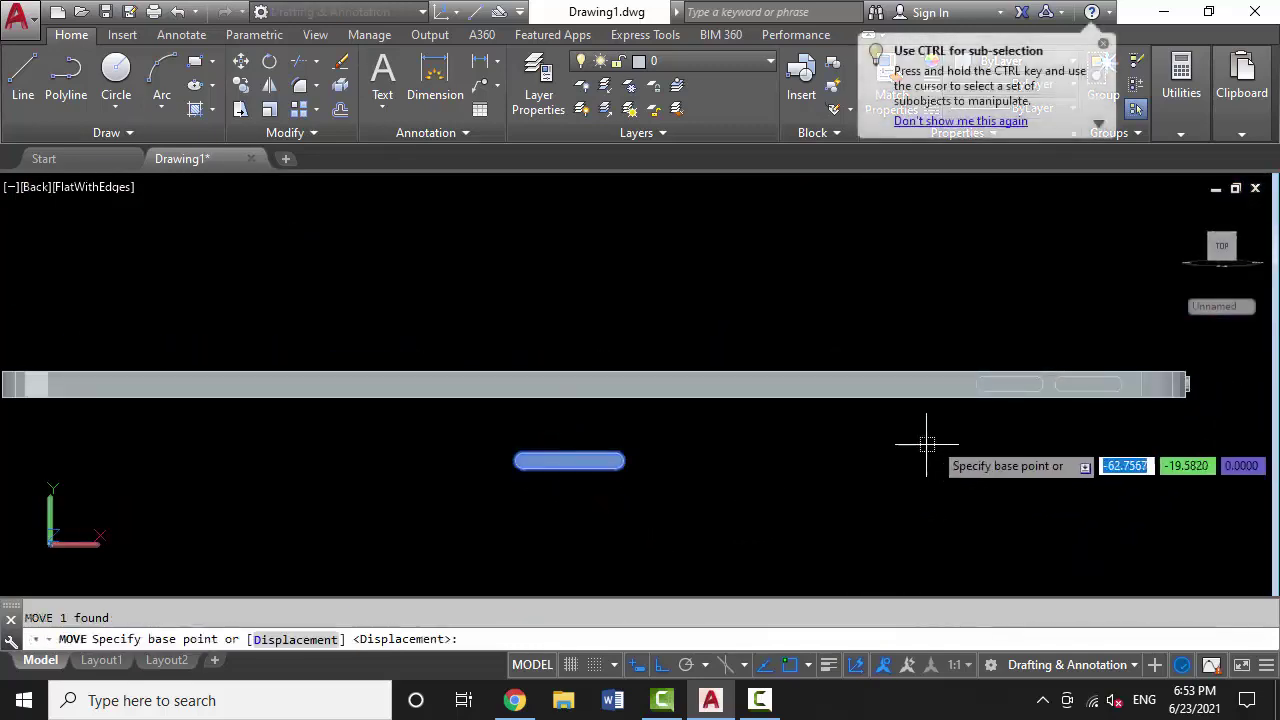
{"action": "scroll", "coordinate": [950, 410], "scroll_direction": "up", "scroll_amount": 1}
{"action": "key", "text": "Escape"}
Draw a construction line across the tablet's side edge
{"action": "type", "text": "l"}
{"action": "key", "text": "Return"}
{"action": "left_click", "coordinate": [970, 378]}
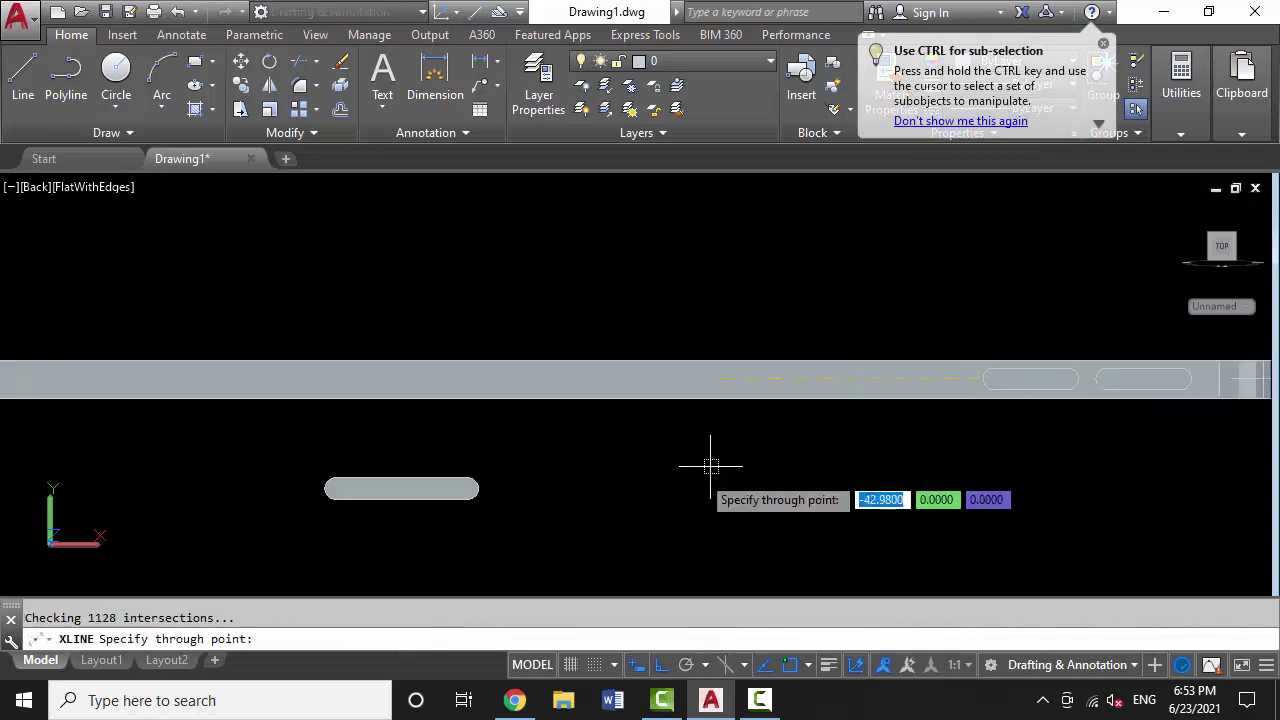
{"action": "scroll", "coordinate": [622, 499], "scroll_direction": "down", "scroll_amount": 3}
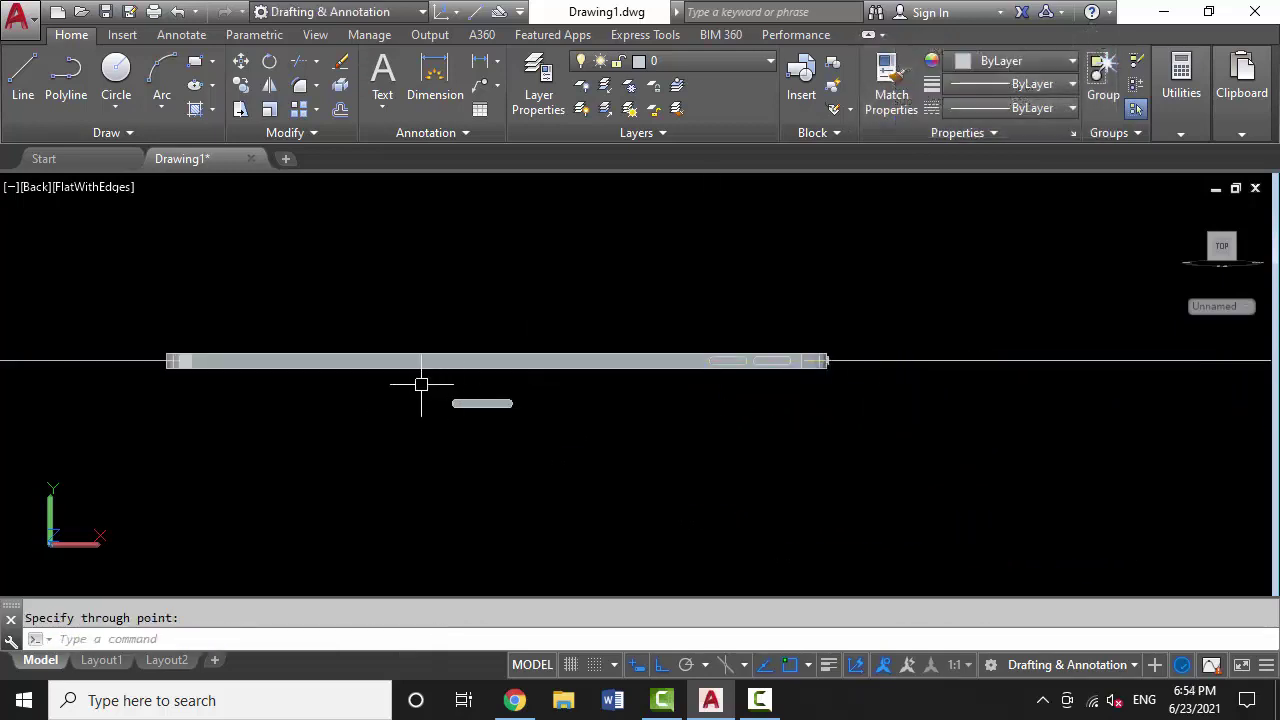
{"action": "key", "text": "Escape"}
Move the pasted button from its end point onto the construction line
{"action": "left_click_drag", "start_coordinate": [420, 380], "coordinate": [547, 417]}
{"action": "scroll", "coordinate": [547, 417], "scroll_direction": "up", "scroll_amount": 1}
{"action": "key", "text": "Return"}
{"action": "scroll", "coordinate": [502, 414], "scroll_direction": "up", "scroll_amount": 2}
{"action": "left_click", "coordinate": [500, 357]}
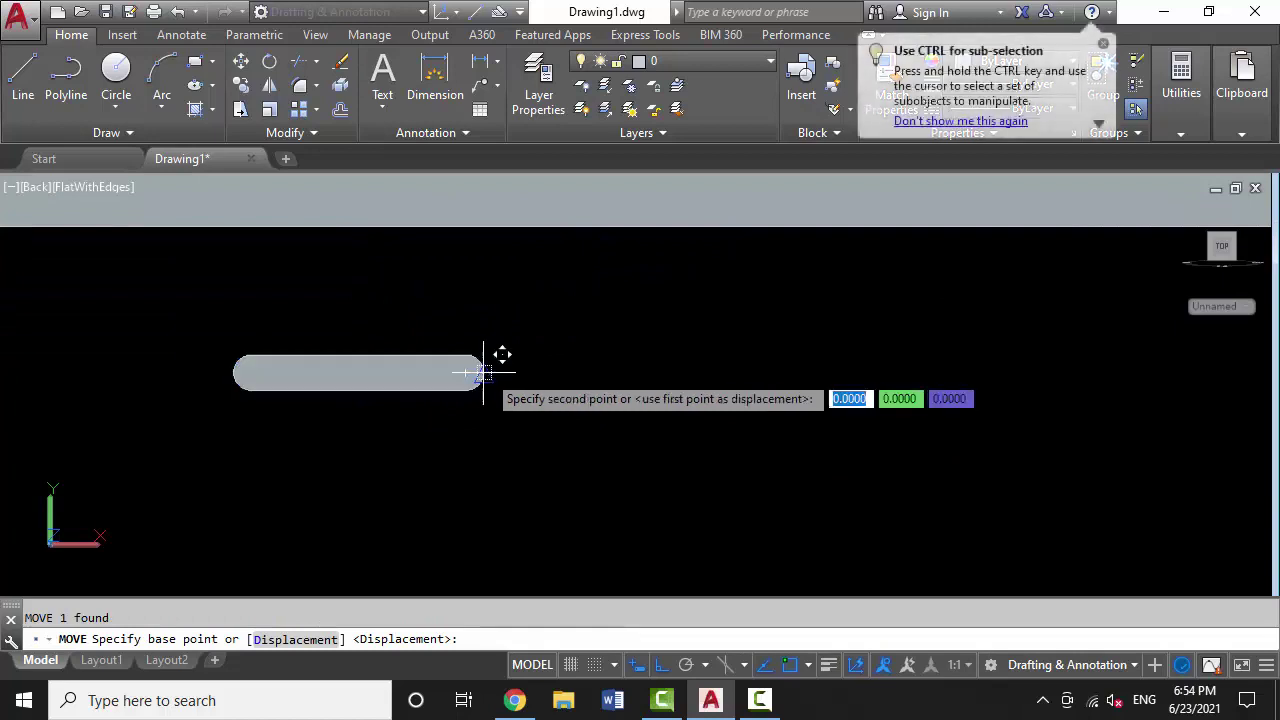
{"action": "scroll", "coordinate": [500, 360], "scroll_direction": "down", "scroll_amount": 2}
{"action": "scroll", "coordinate": [316, 382], "scroll_direction": "up", "scroll_amount": 1}
{"action": "left_click", "coordinate": [371, 391]}
Reselect the button and move it again from a new base point
{"action": "left_click", "coordinate": [203, 346]}
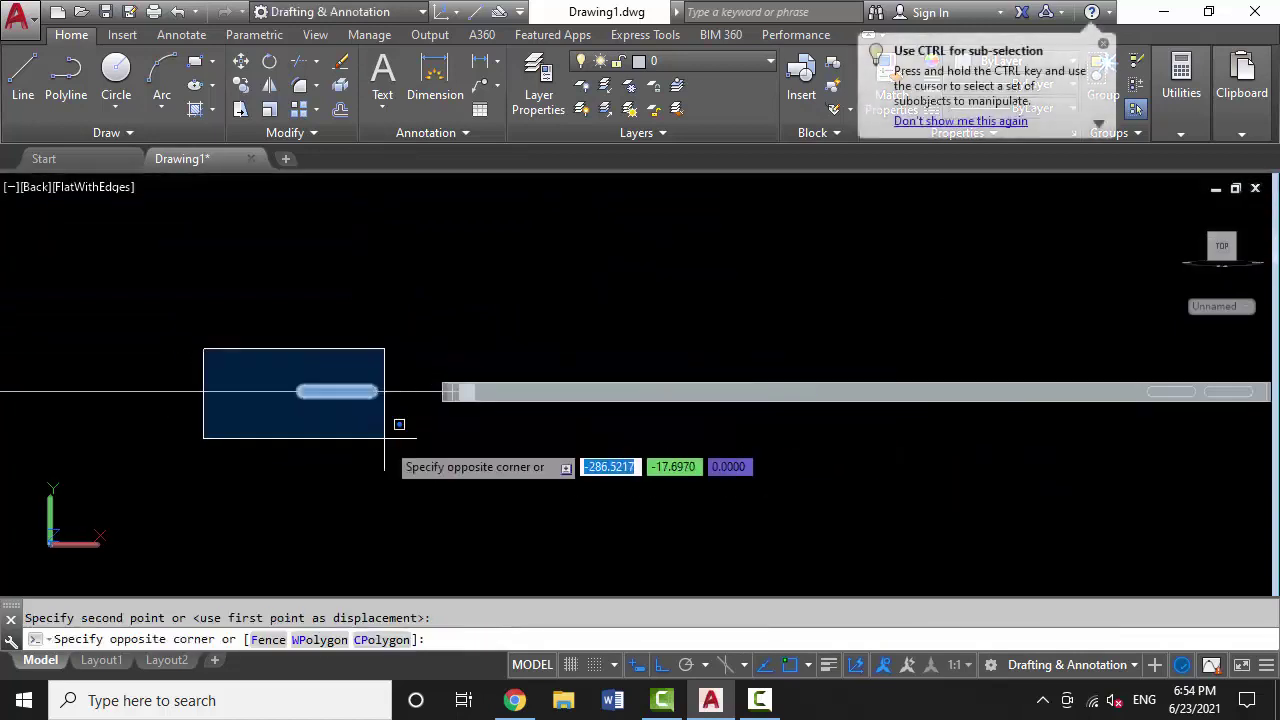
{"action": "left_click", "coordinate": [396, 437]}
{"action": "scroll", "coordinate": [505, 492], "scroll_direction": "up", "scroll_amount": 1}
{"action": "type", "text": "m"}
{"action": "key", "text": "Return"}
{"action": "left_click", "coordinate": [505, 492]}
{"action": "scroll", "coordinate": [505, 492], "scroll_direction": "down", "scroll_amount": 2}
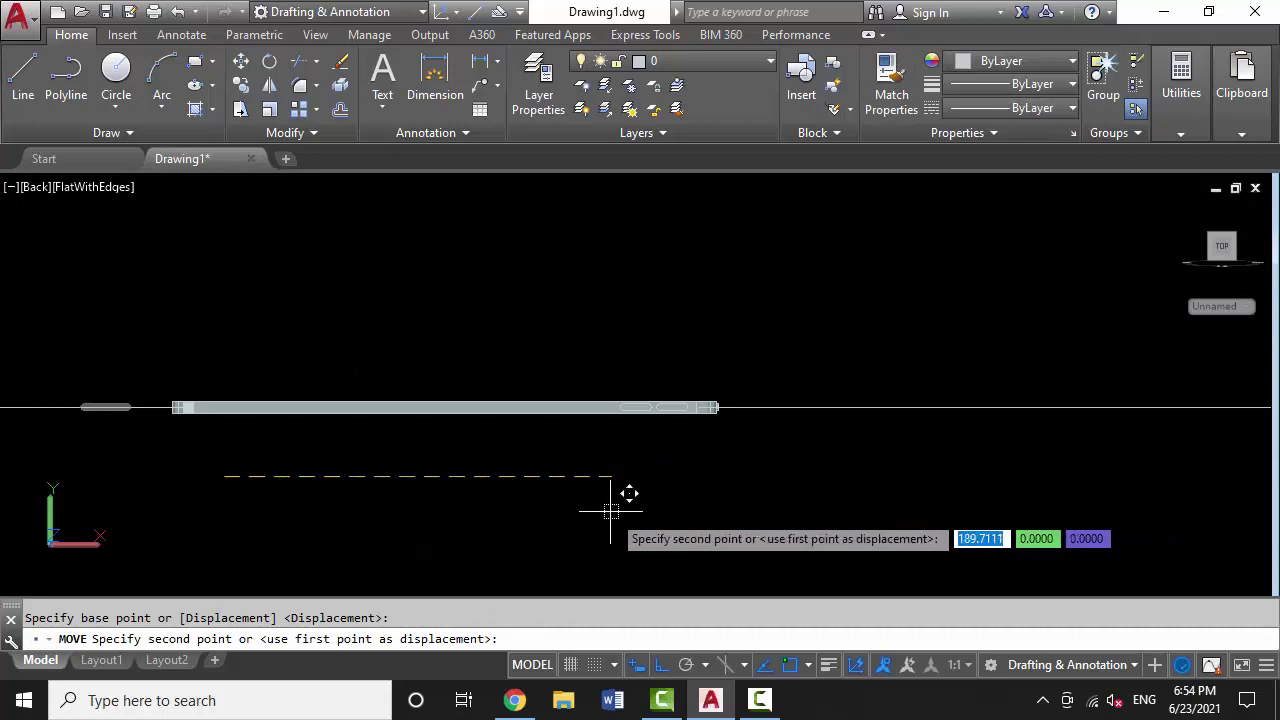
Set the visual style to 2D Wireframe and move the left button into the edge
{"action": "left_click", "coordinate": [103, 190]}
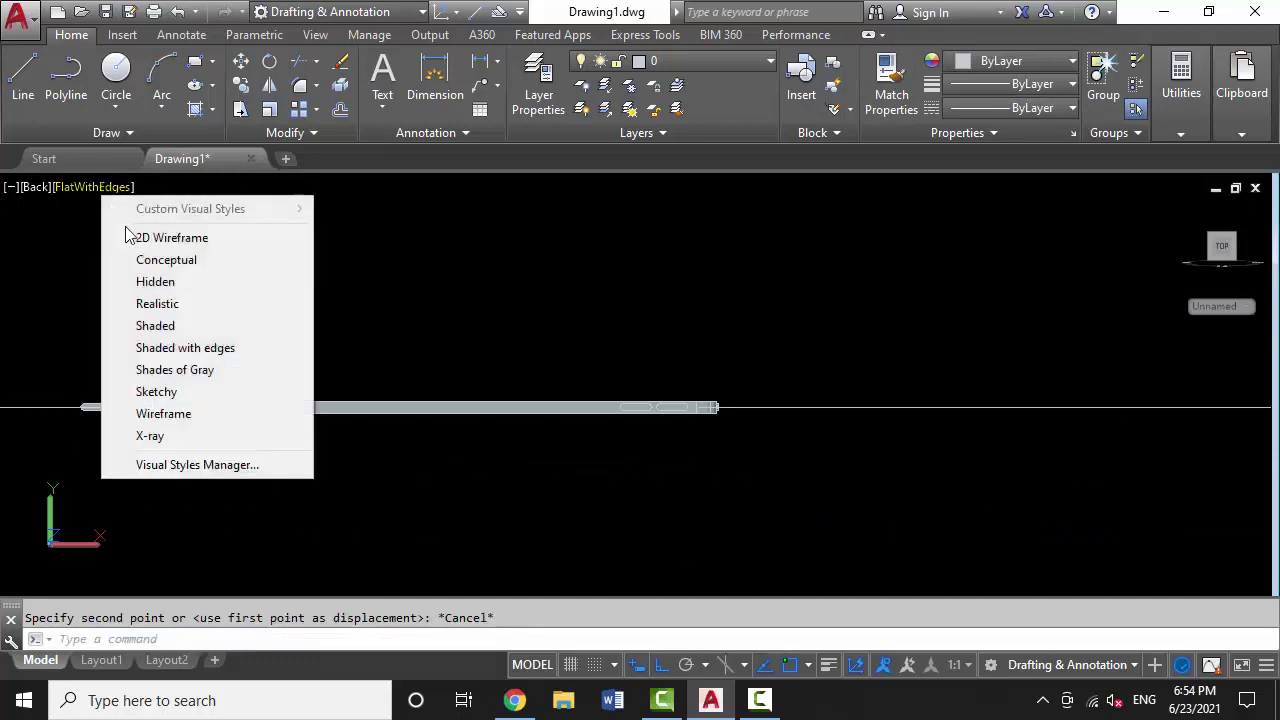
{"action": "left_click", "coordinate": [157, 237]}
{"action": "left_click", "coordinate": [105, 407]}
{"action": "left_click", "coordinate": [148, 448]}
{"action": "key", "text": "Return"}
{"action": "left_click", "coordinate": [255, 495]}
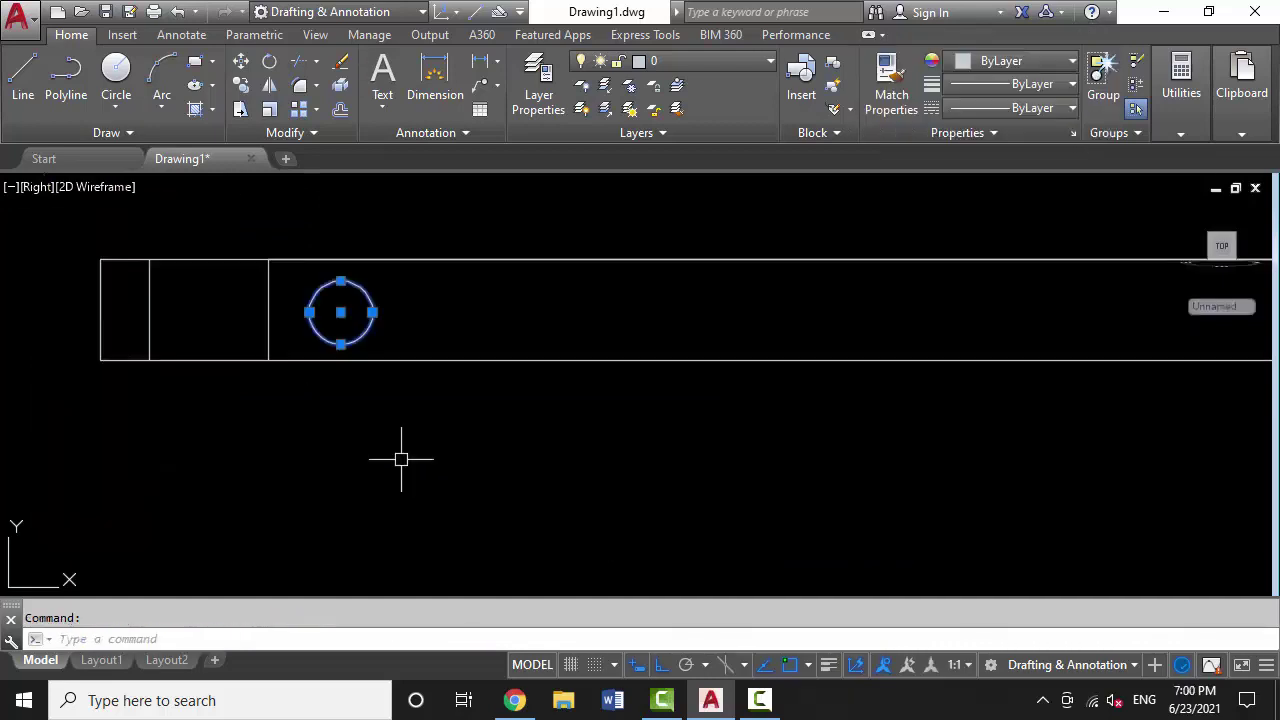
Copy the speaker circle beside the first and shift both circles to the right
{"action": "type", "text": "co"}
{"action": "key", "text": "Return"}
{"action": "left_click", "coordinate": [408, 449]}
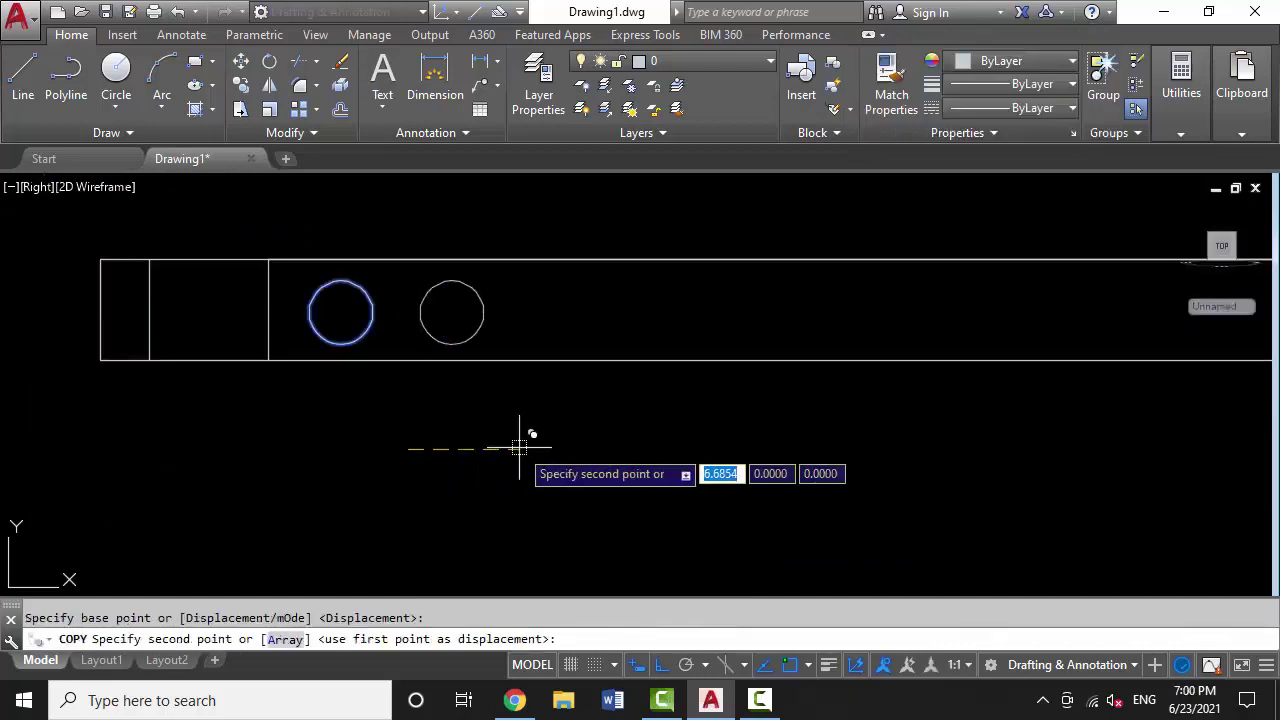
{"action": "left_click", "coordinate": [503, 447]}
{"action": "key", "text": "Return"}
{"action": "left_click", "coordinate": [290, 224]}
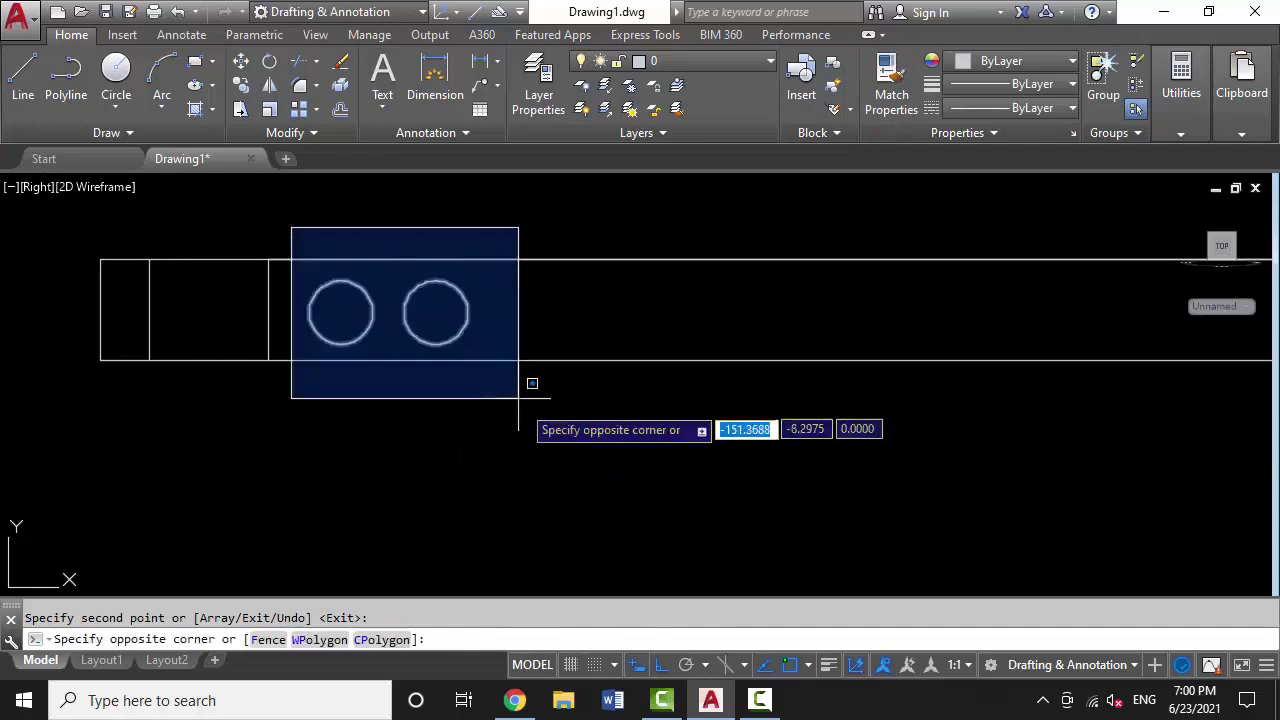
{"action": "left_click", "coordinate": [500, 452]}
{"action": "type", "text": "m"}
{"action": "key", "text": "Return"}
{"action": "left_click", "coordinate": [492, 445]}
{"action": "left_click", "coordinate": [600, 445]}
Copy the rightmost circle repeatedly to extend the row to seven speaker holes
{"action": "scroll", "coordinate": [300, 440], "scroll_direction": "down", "scroll_amount": 2}
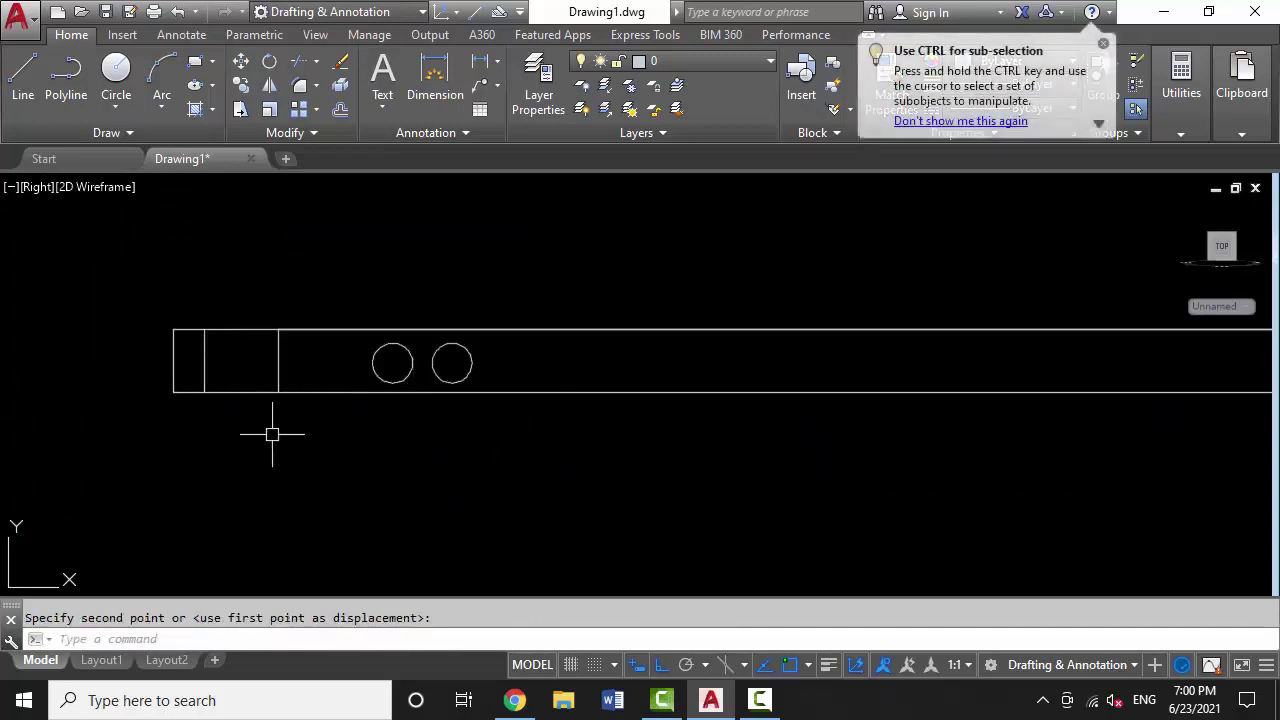
{"action": "middle_click_drag", "start_coordinate": [505, 363], "coordinate": [365, 405]}
{"action": "left_click", "coordinate": [275, 322]}
{"action": "left_click", "coordinate": [395, 517]}
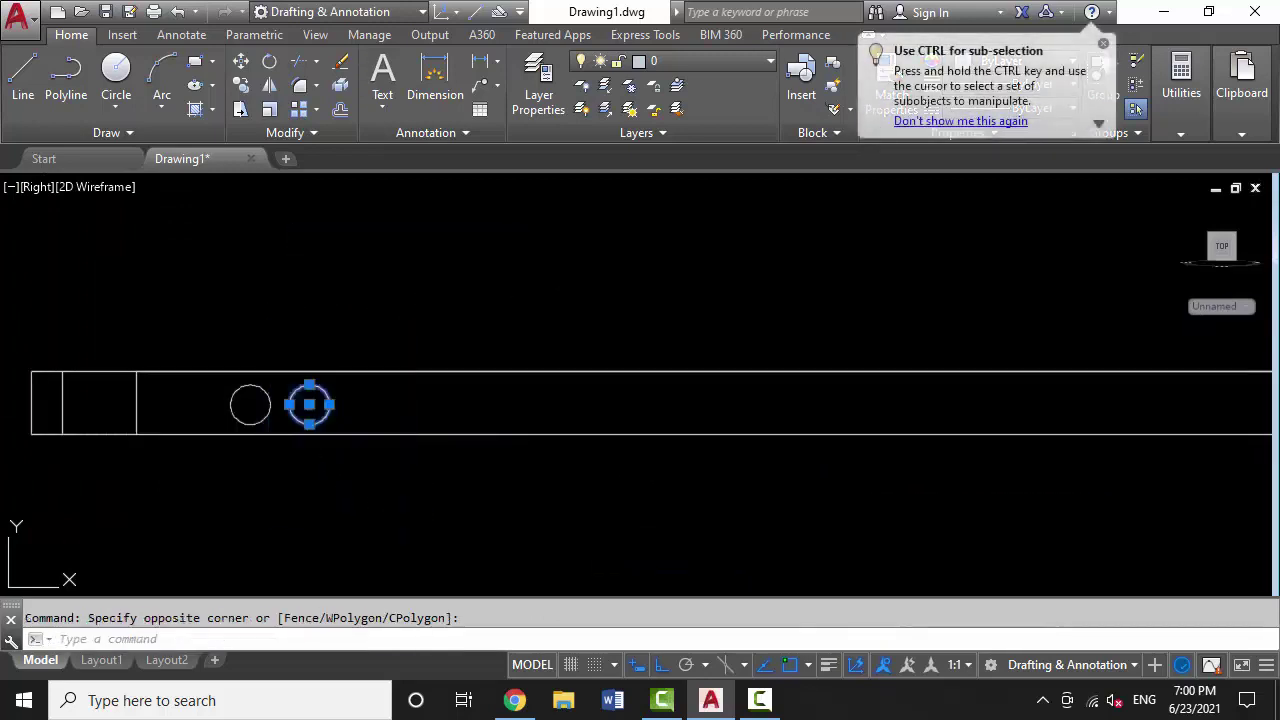
{"action": "type", "text": "co"}
{"action": "key", "text": "Return"}
{"action": "left_click", "coordinate": [268, 404]}
{"action": "left_click", "coordinate": [329, 404]}
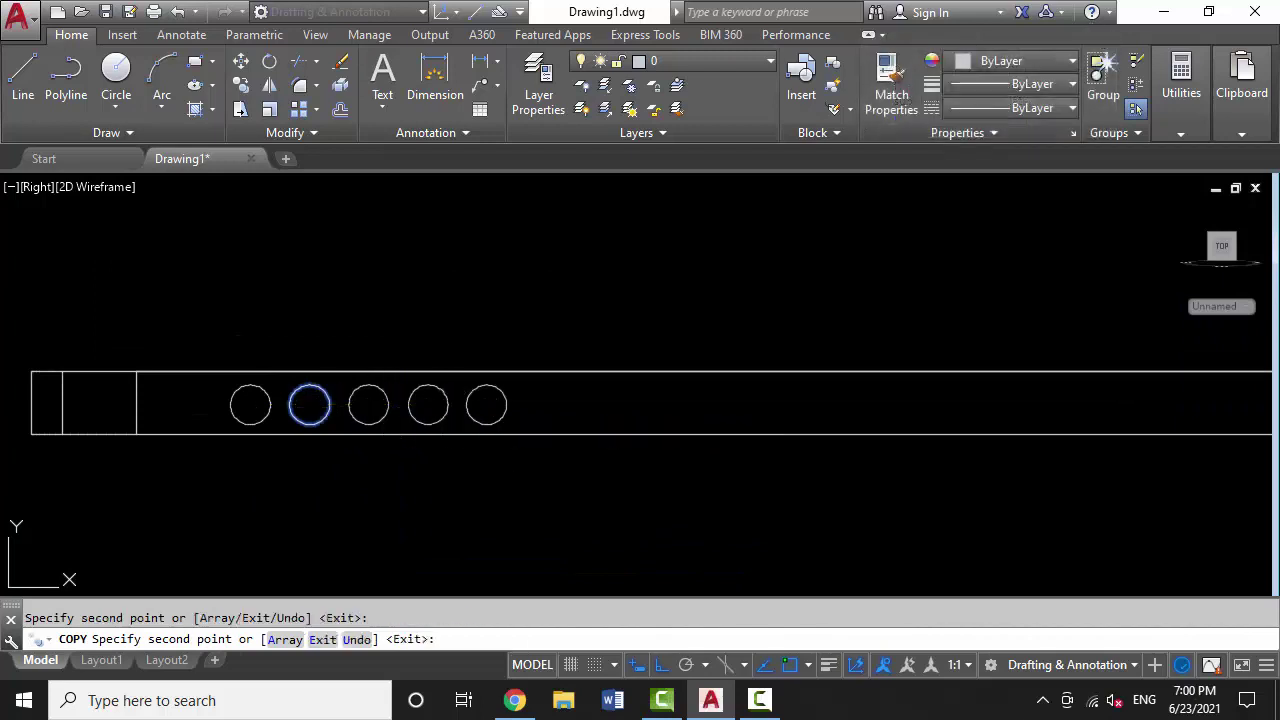
{"action": "scroll", "coordinate": [280, 440], "scroll_direction": "down", "scroll_amount": 4}
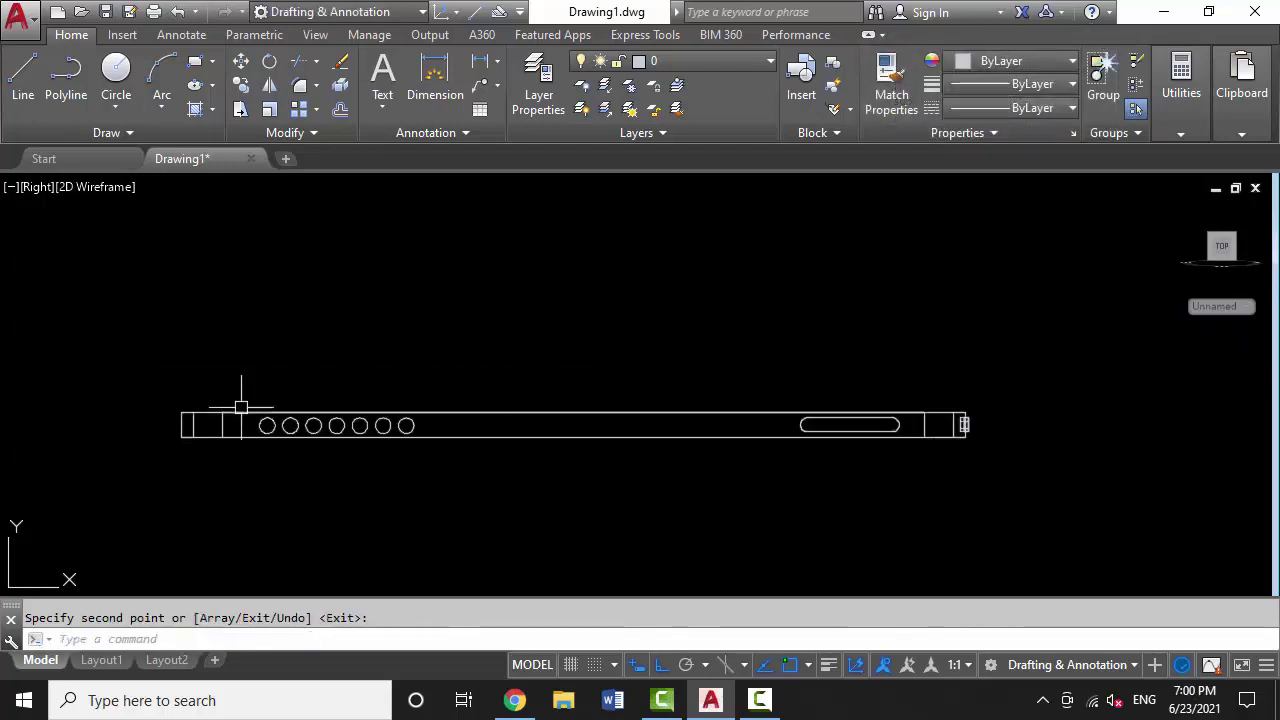
{"action": "left_click", "coordinate": [319, 426]}
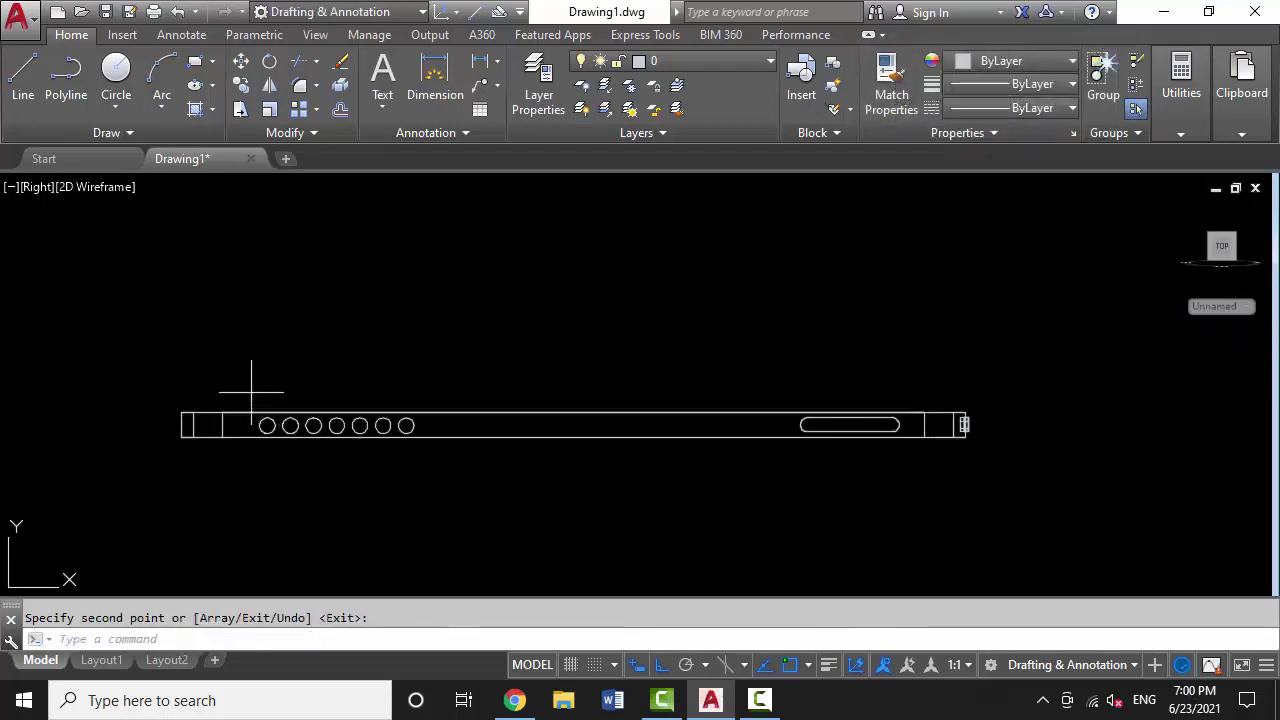
{"action": "key", "text": "Escape"}
Mirror the seven circles about the bar's midpoint, keeping the originals
{"action": "left_click_drag", "start_coordinate": [251, 393], "coordinate": [459, 487]}
{"action": "type", "text": "i"}
{"action": "key", "text": "Return"}
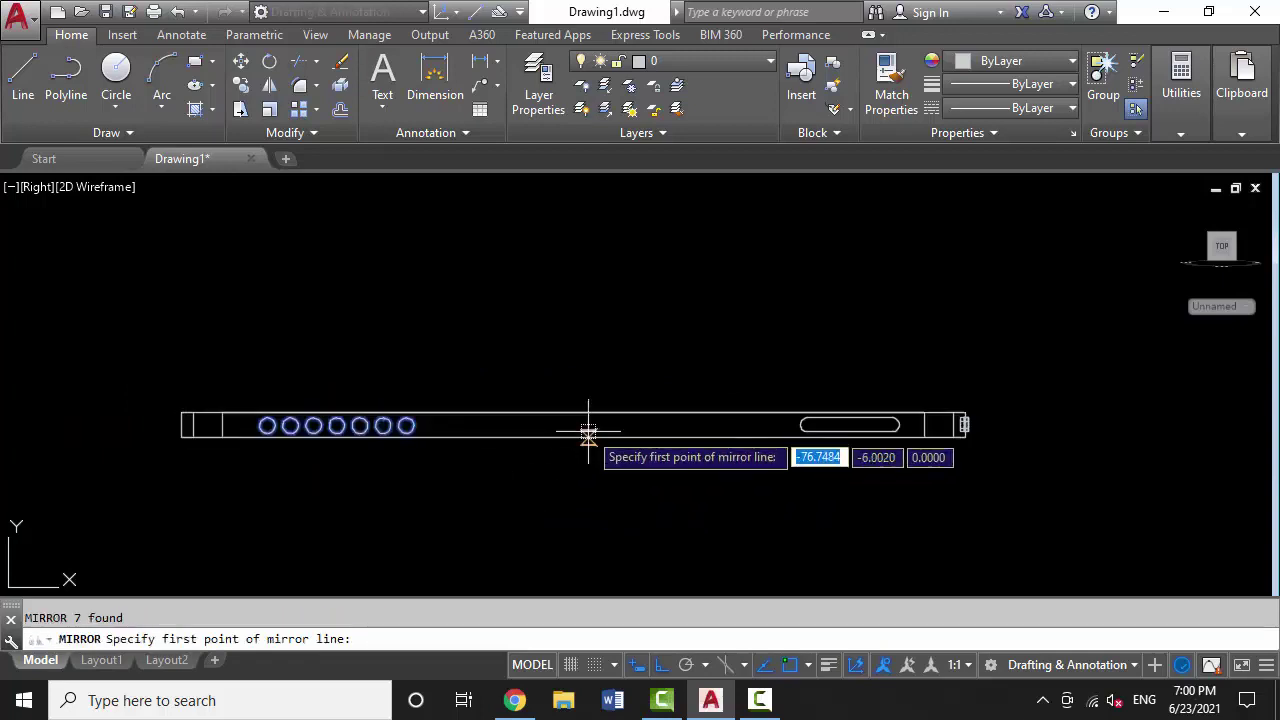
{"action": "left_click", "coordinate": [572, 436]}
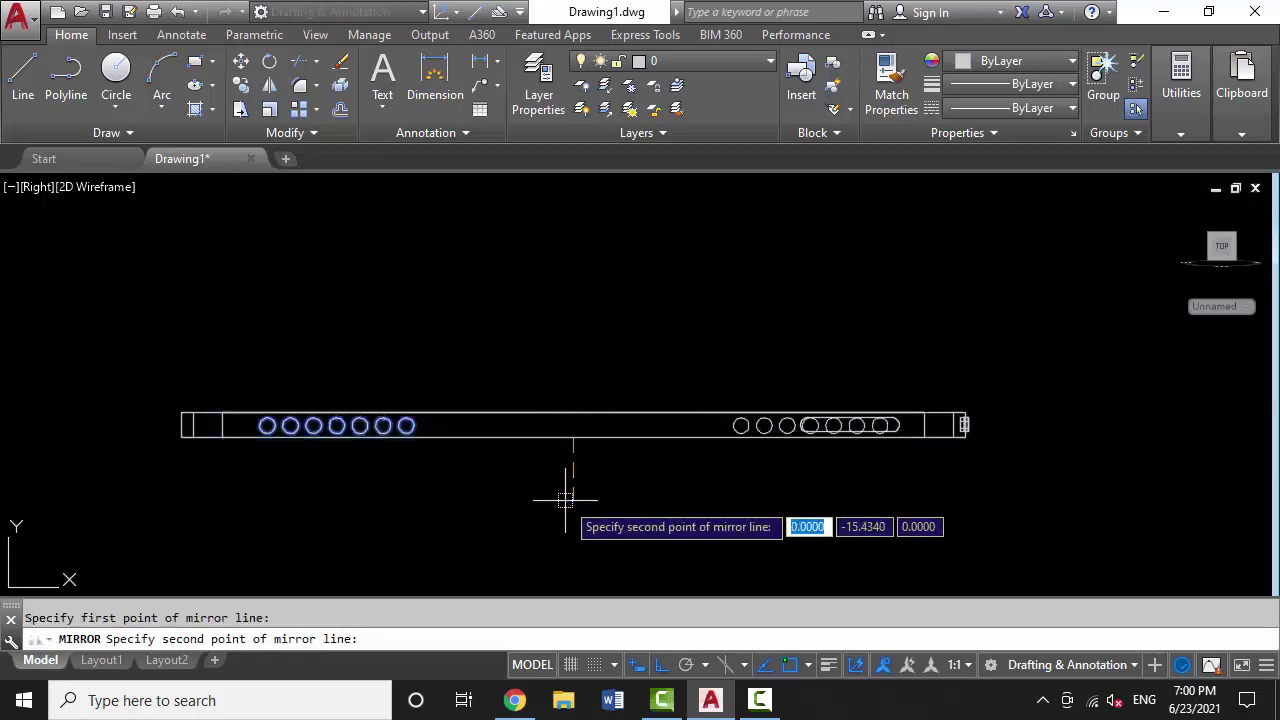
{"action": "key", "text": "Return"}
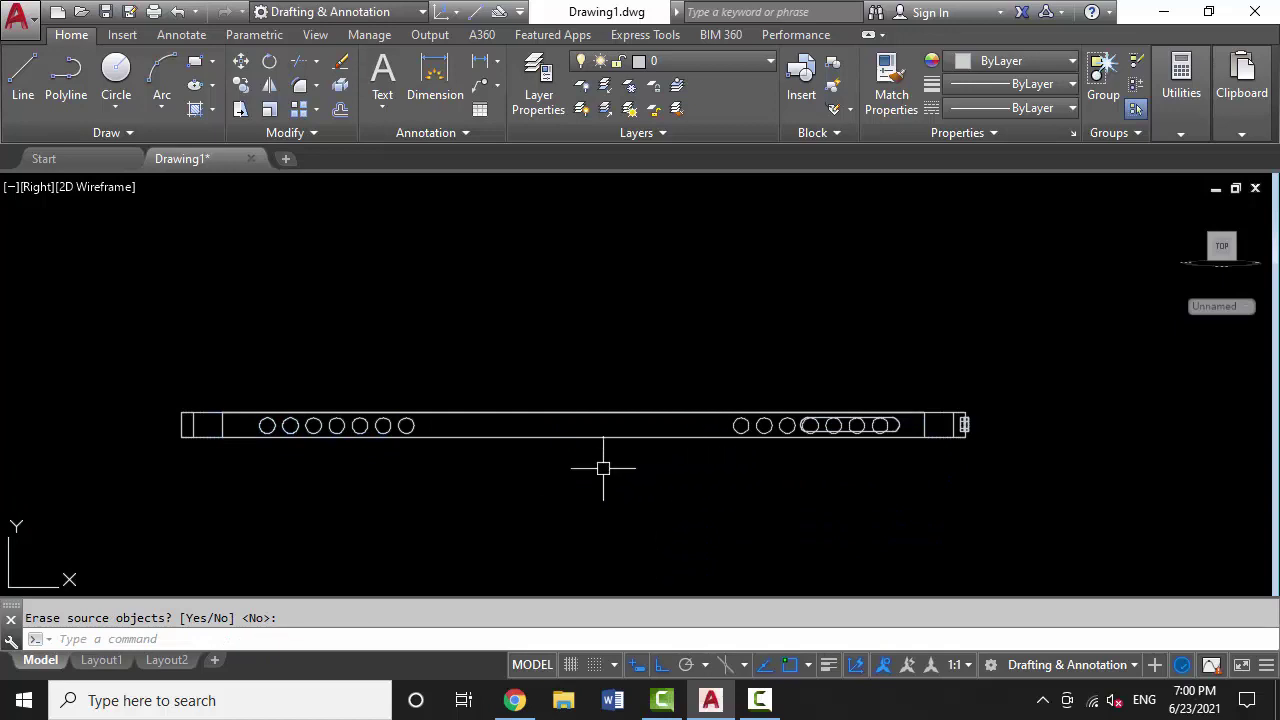
{"action": "left_click", "coordinate": [38, 187]}
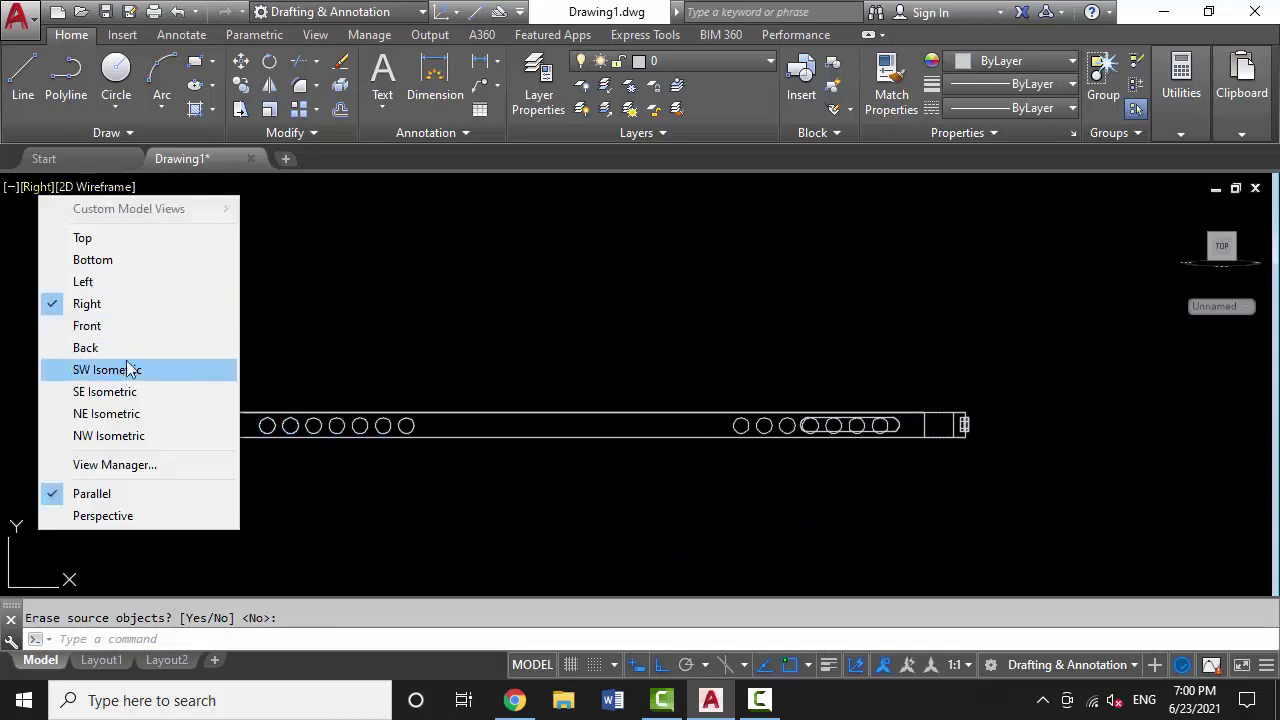
Change the view of the tablet from Top to SW Isometric
{"action": "left_click", "coordinate": [100, 237]}
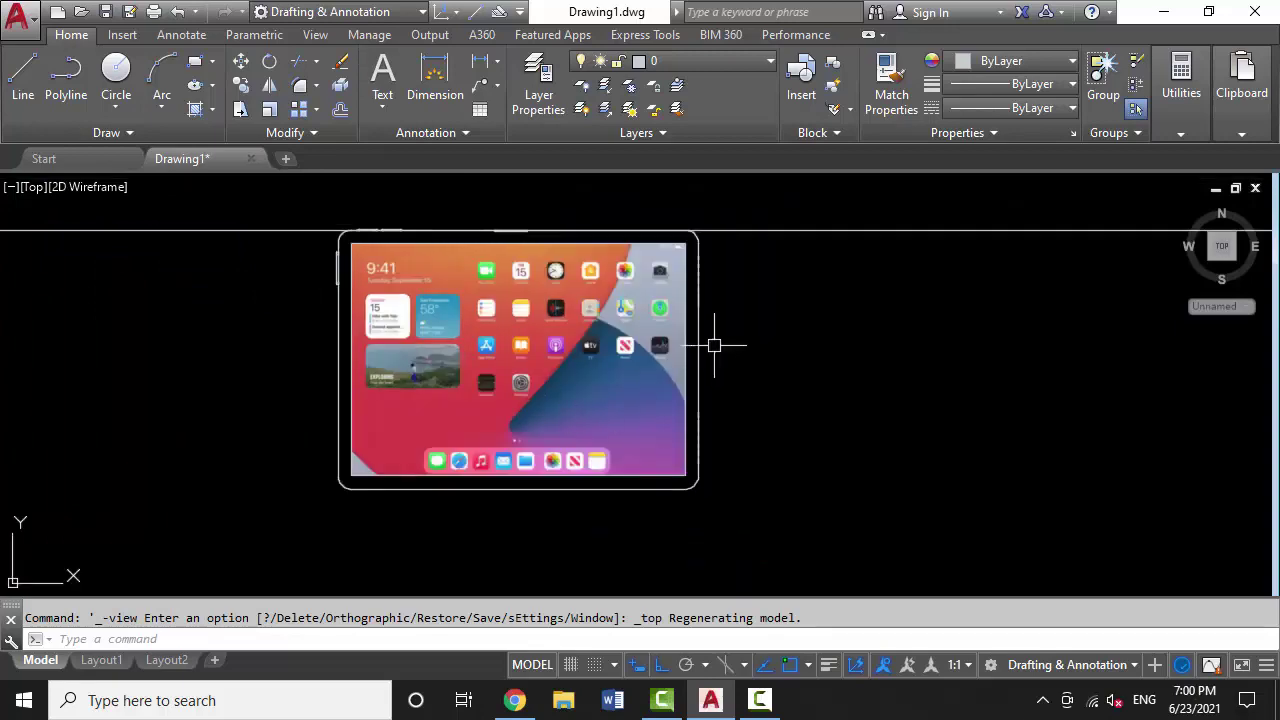
{"action": "scroll", "coordinate": [714, 345], "scroll_direction": "up", "scroll_amount": 4}
{"action": "scroll", "coordinate": [674, 254], "scroll_direction": "down", "scroll_amount": 2}
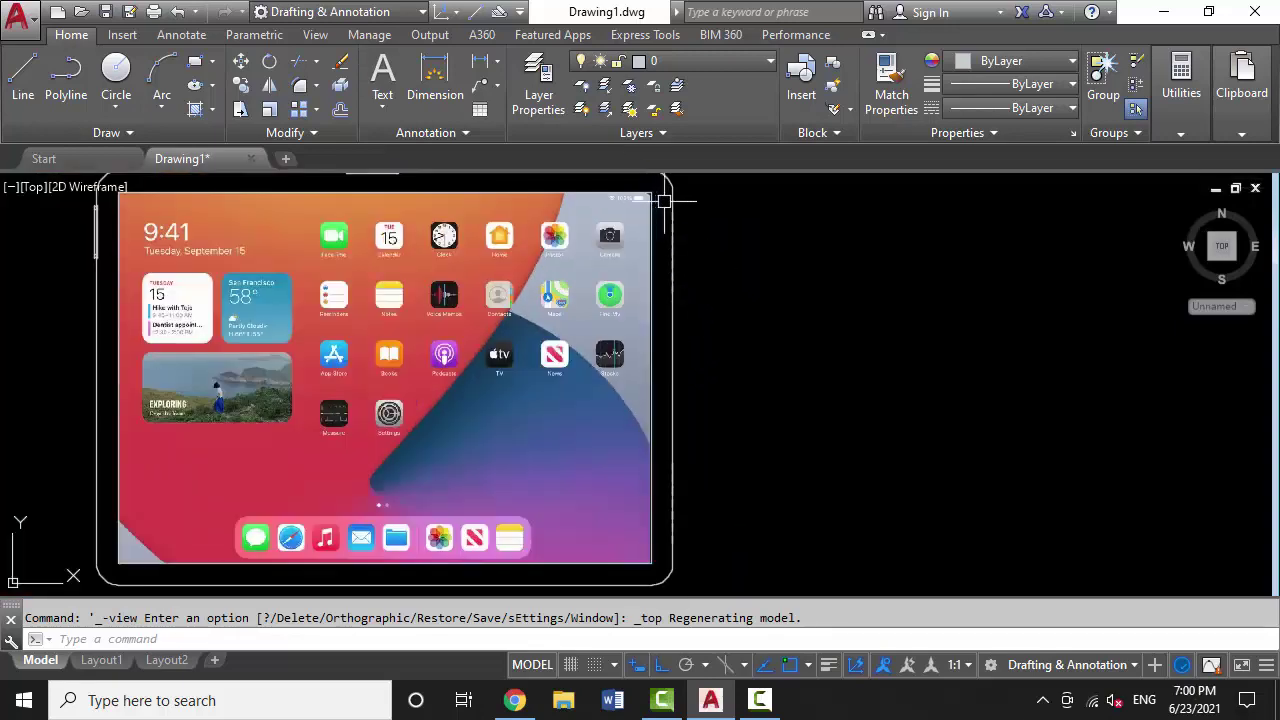
{"action": "left_click", "coordinate": [33, 187]}
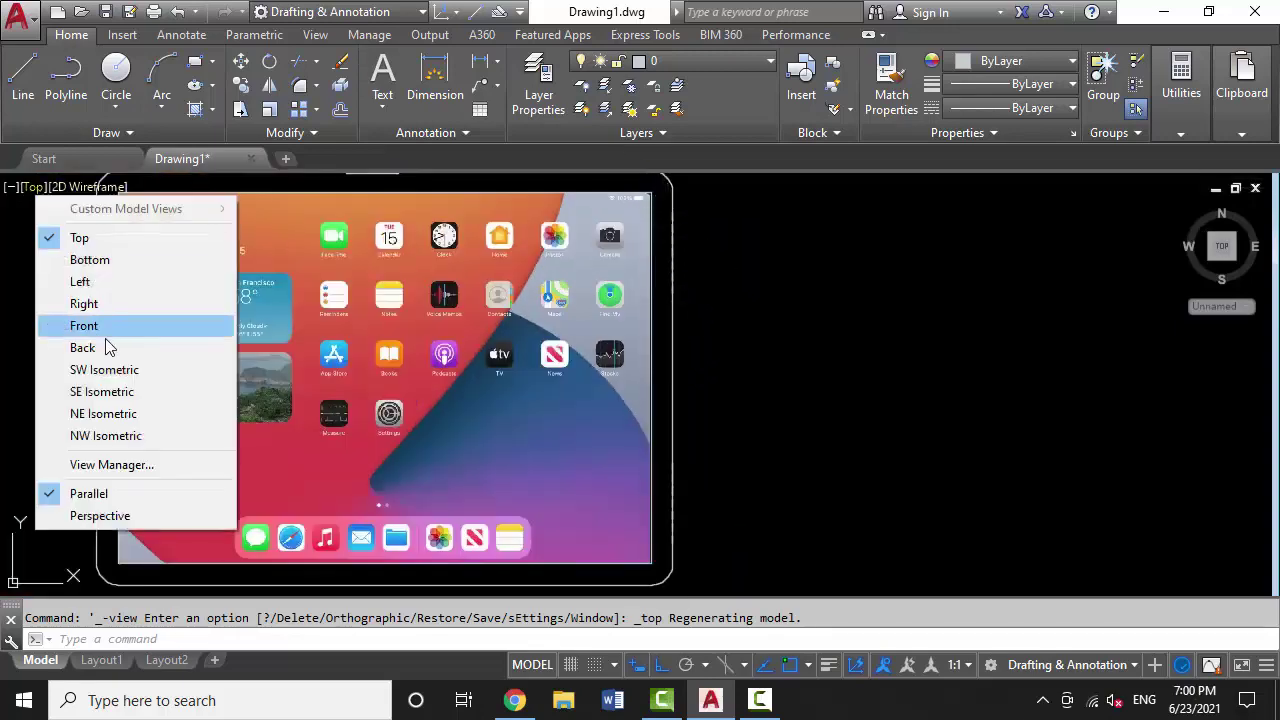
{"action": "left_click", "coordinate": [152, 376]}
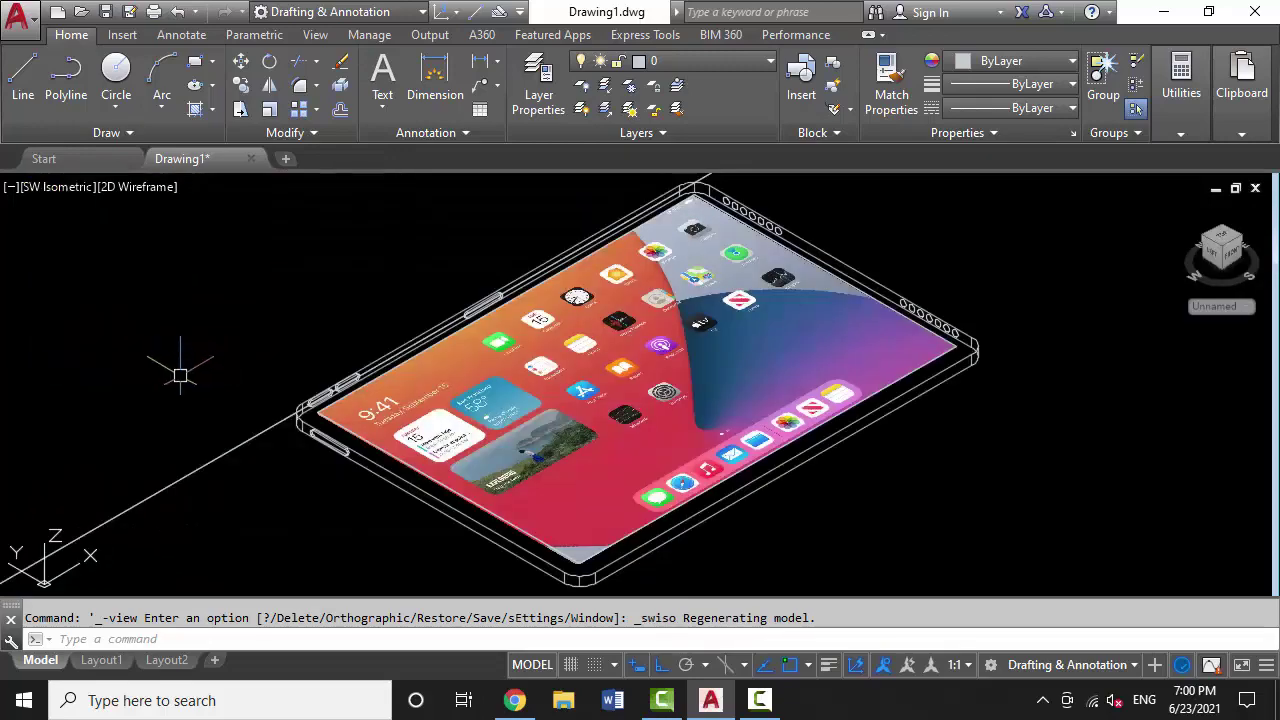
{"action": "scroll", "coordinate": [984, 296], "scroll_direction": "up", "scroll_amount": 1}
{"action": "scroll", "coordinate": [765, 375], "scroll_direction": "up", "scroll_amount": 3}
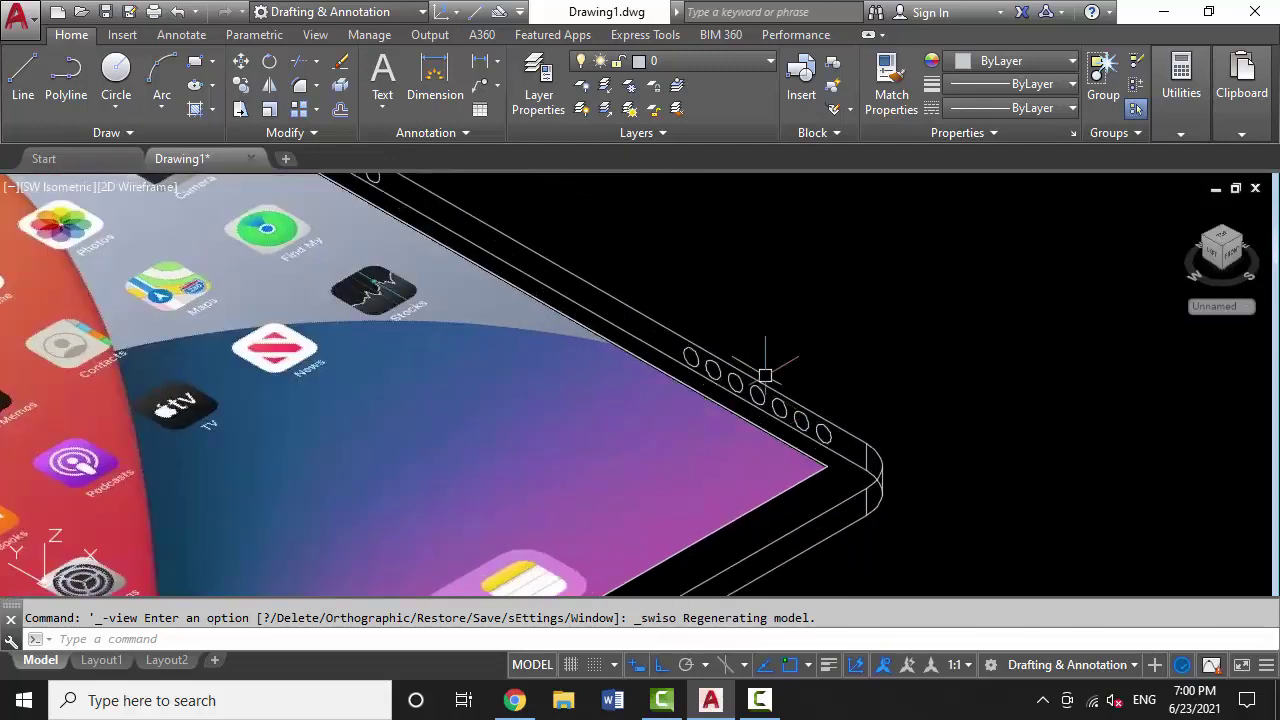
Window-select the fourteen speaker-hole circles along the tablet's side
{"action": "left_click", "coordinate": [668, 299]}
{"action": "left_click", "coordinate": [830, 446]}
{"action": "scroll", "coordinate": [814, 491], "scroll_direction": "down", "scroll_amount": 2}
{"action": "scroll", "coordinate": [533, 302], "scroll_direction": "up", "scroll_amount": 2}
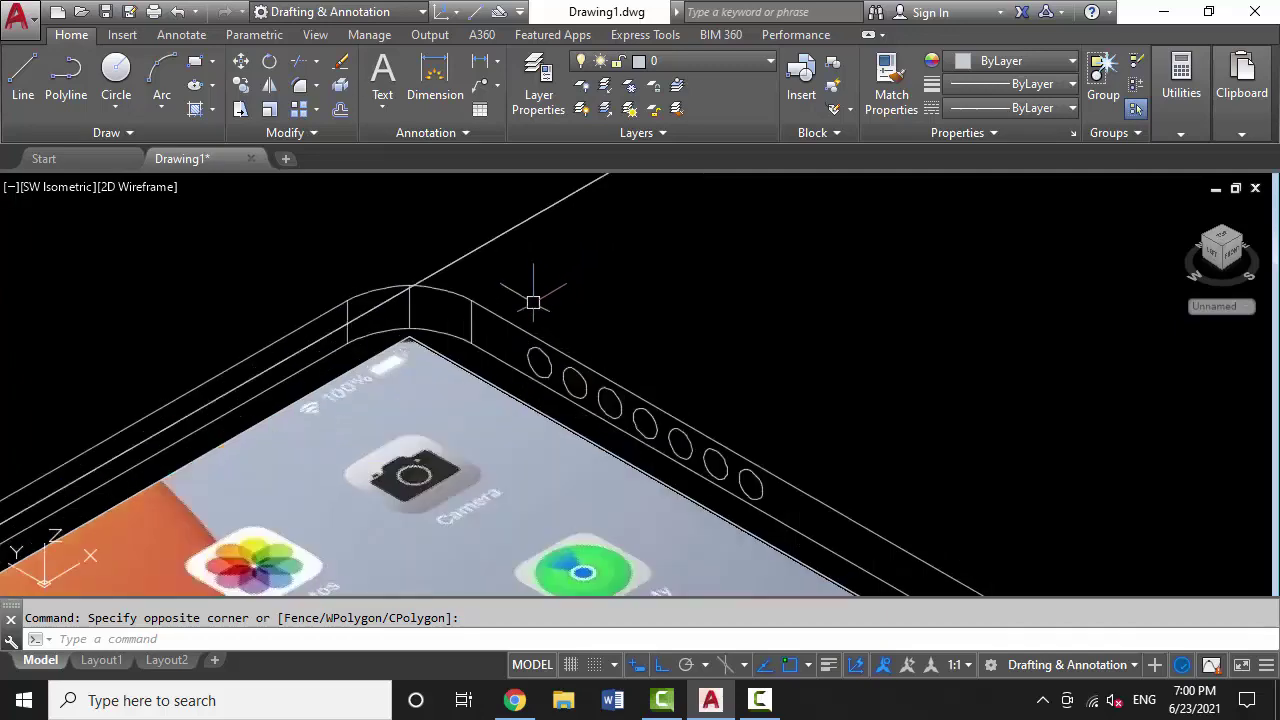
{"action": "left_click", "coordinate": [515, 287]}
{"action": "left_click", "coordinate": [870, 558]}
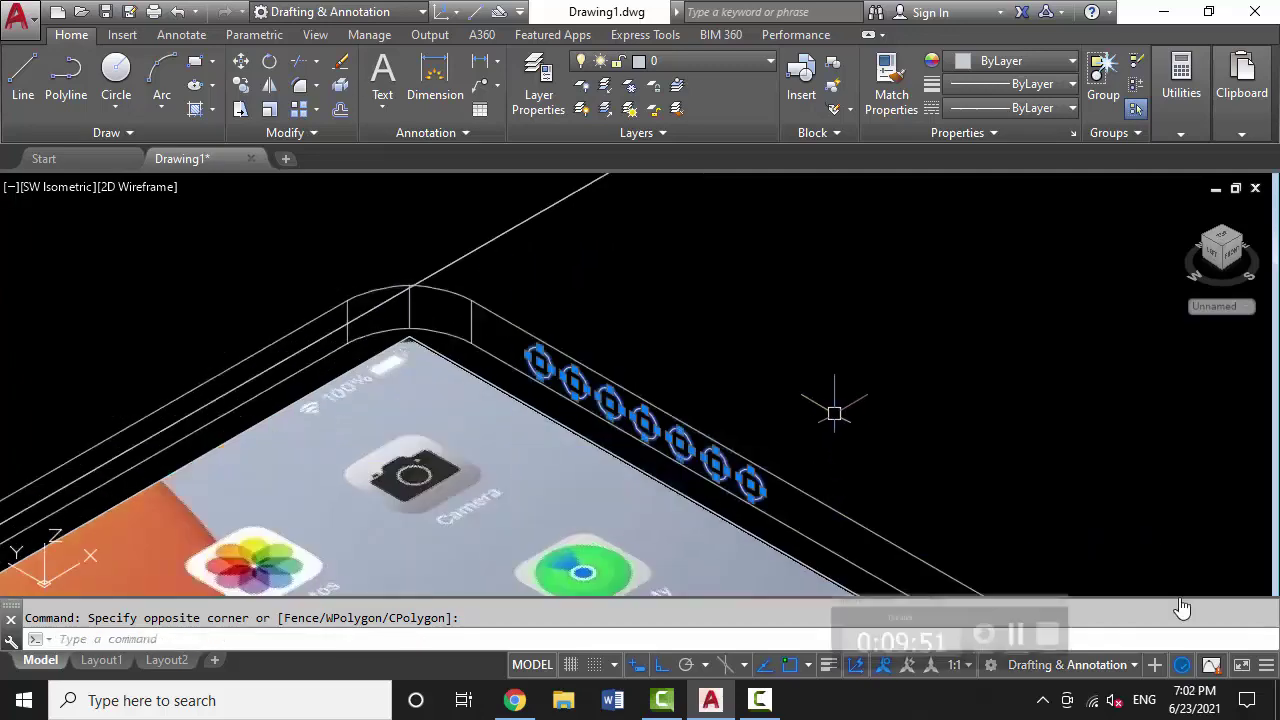
{"action": "scroll", "coordinate": [609, 366], "scroll_direction": "down", "scroll_amount": 3}
{"action": "scroll", "coordinate": [660, 456], "scroll_direction": "up", "scroll_amount": 1}
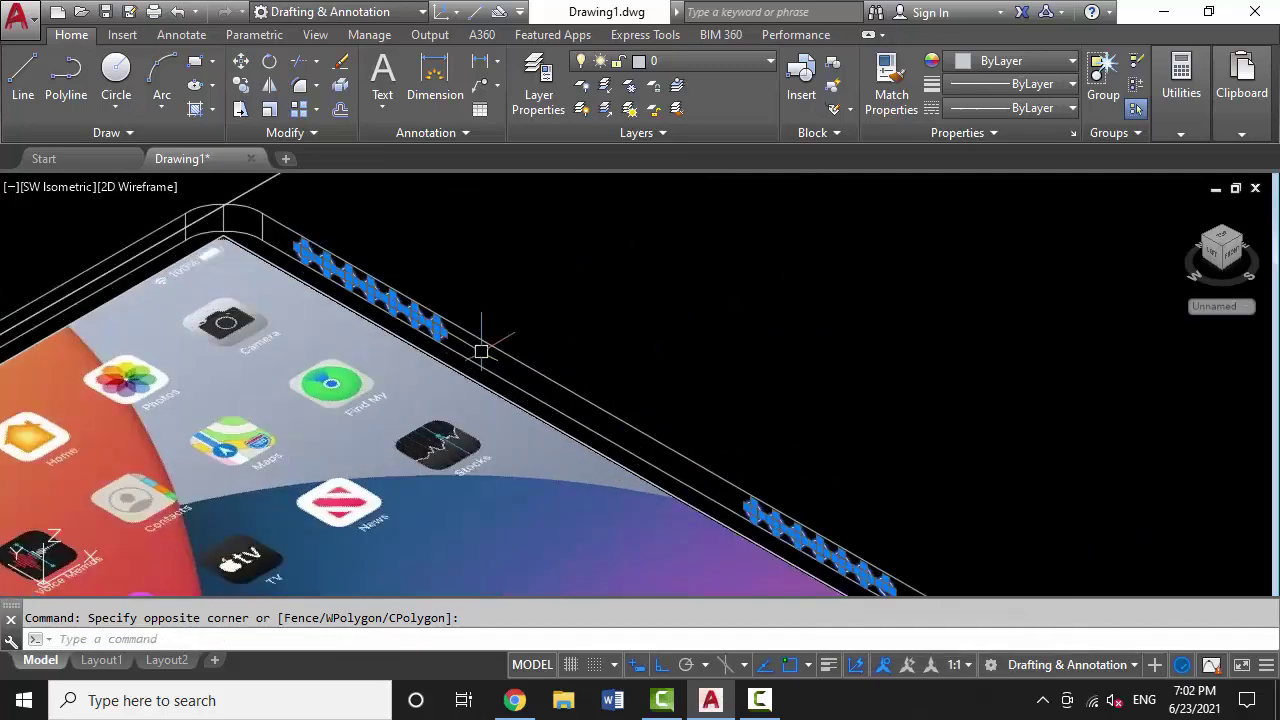
{"action": "type", "text": "ex"}
Extrude the selected circles to a height of 4, then return to Top view
{"action": "key", "text": "Return"}
{"action": "type", "text": "4"}
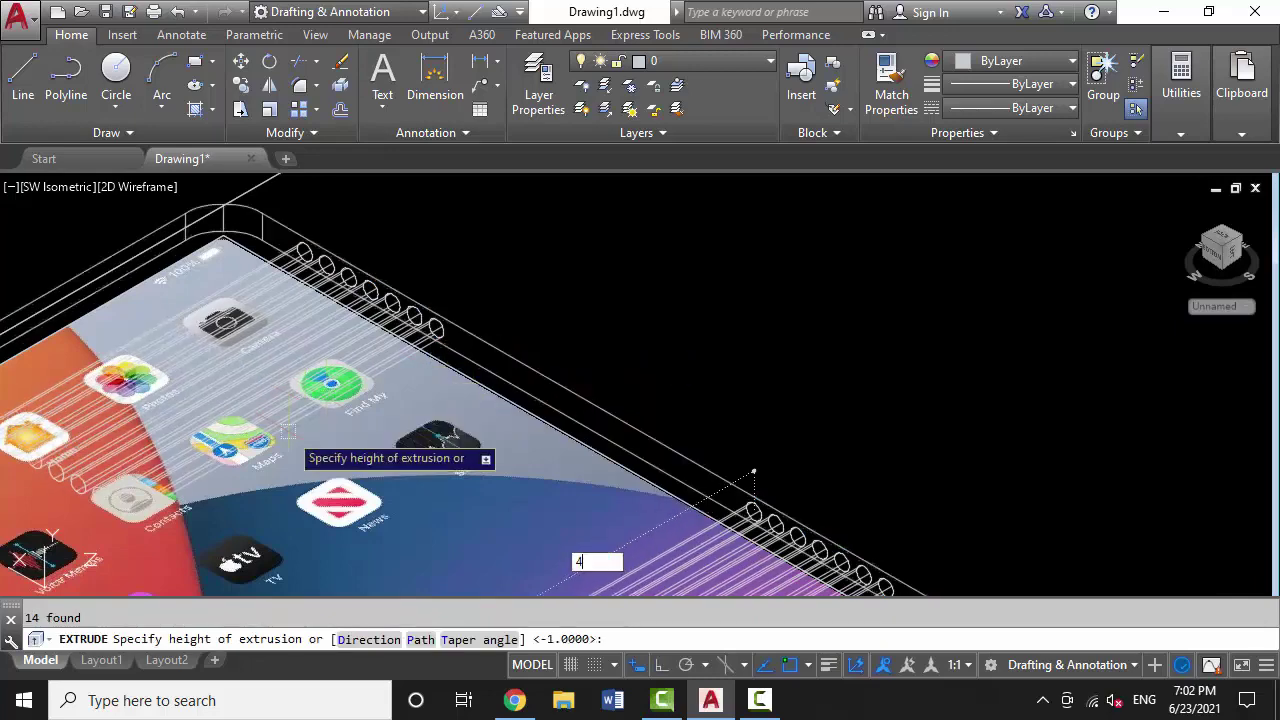
{"action": "key", "text": "Return"}
{"action": "scroll", "coordinate": [558, 291], "scroll_direction": "down", "scroll_amount": 3}
{"action": "scroll", "coordinate": [636, 302], "scroll_direction": "up", "scroll_amount": 2}
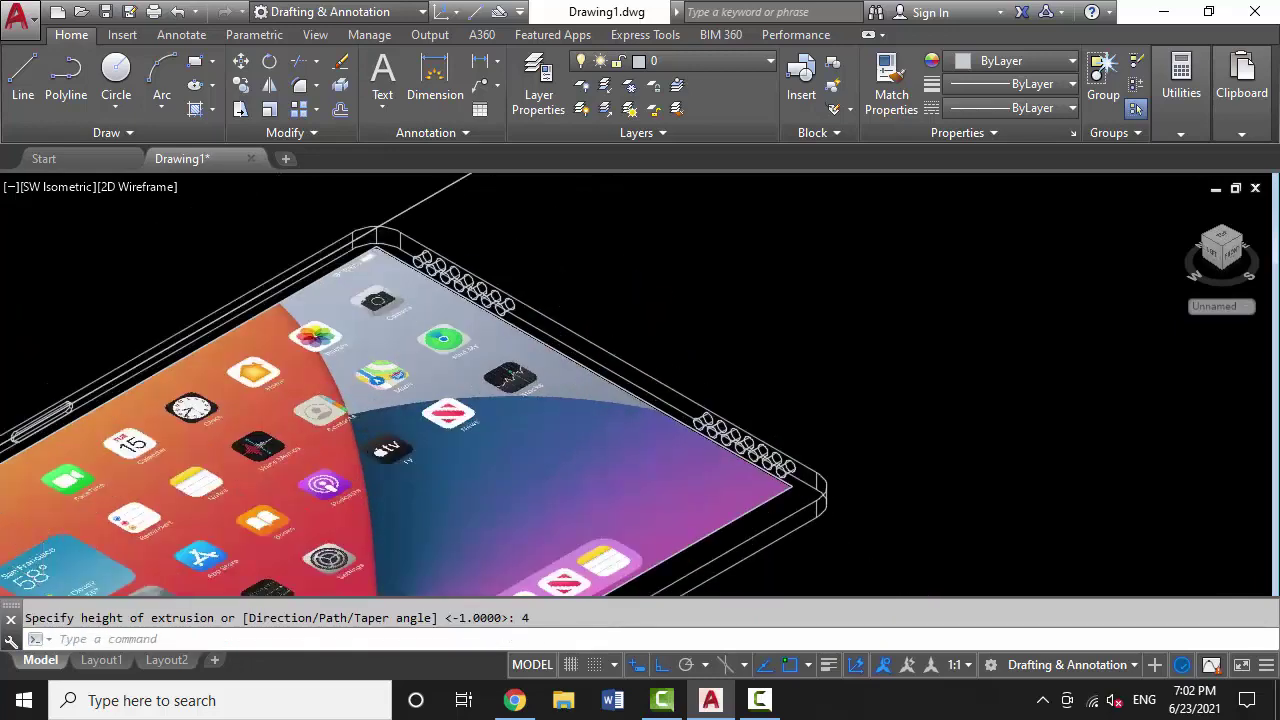
{"action": "scroll", "coordinate": [224, 226], "scroll_direction": "down", "scroll_amount": 2}
{"action": "key", "text": "Escape"}
{"action": "left_click", "coordinate": [77, 190]}
{"action": "left_click", "coordinate": [118, 237]}
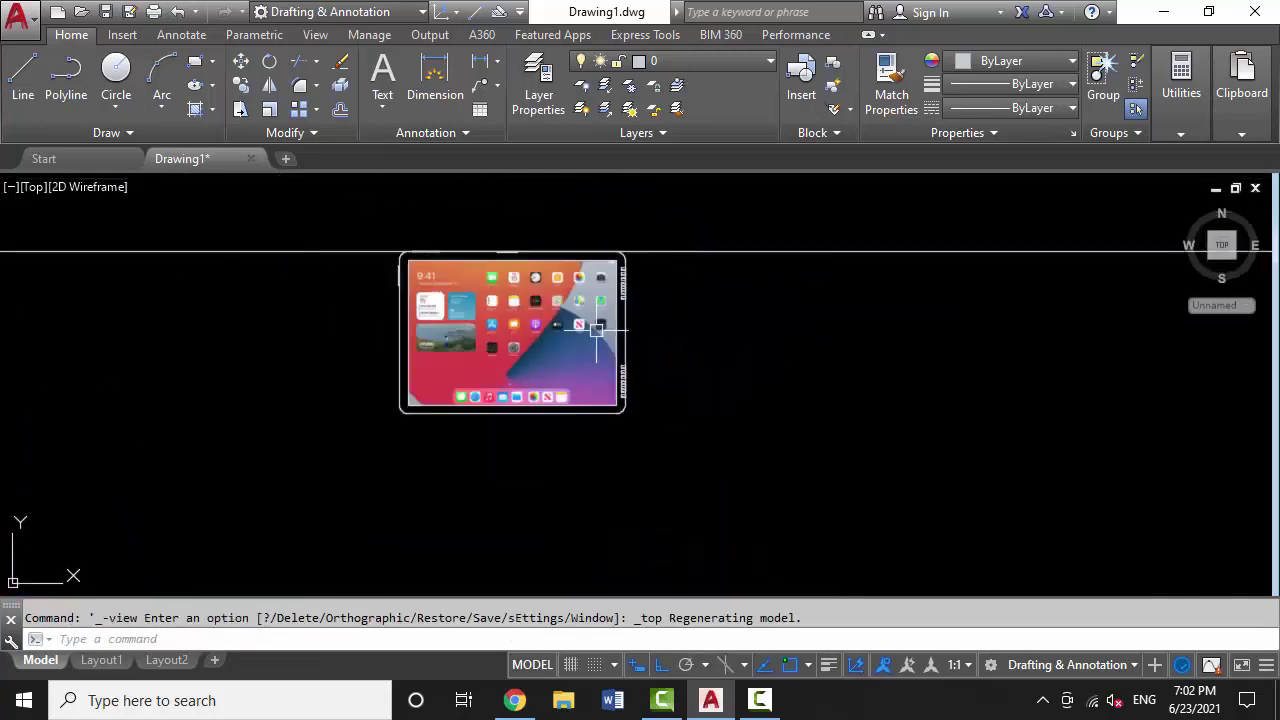
Select the speaker holes on the tablet's right edge
{"action": "scroll", "coordinate": [560, 250], "scroll_direction": "up", "scroll_amount": 3}
{"action": "scroll", "coordinate": [550, 218], "scroll_direction": "up", "scroll_amount": 3}
{"action": "left_click", "coordinate": [550, 218]}
{"action": "scroll", "coordinate": [600, 350], "scroll_direction": "down", "scroll_amount": 2}
{"action": "scroll", "coordinate": [686, 528], "scroll_direction": "down", "scroll_amount": 1}
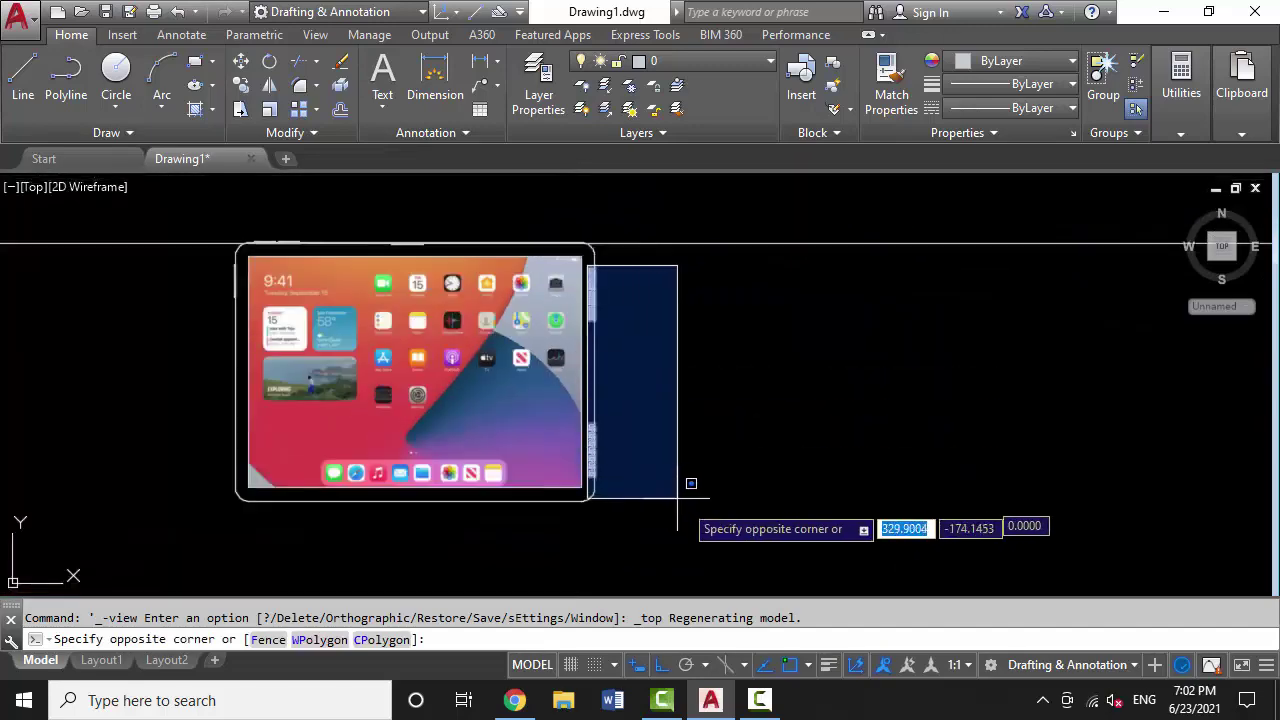
{"action": "type", "text": "mi"}
Mirror the holes through the bottom-edge midpoint, keeping the originals
{"action": "key", "text": "Return"}
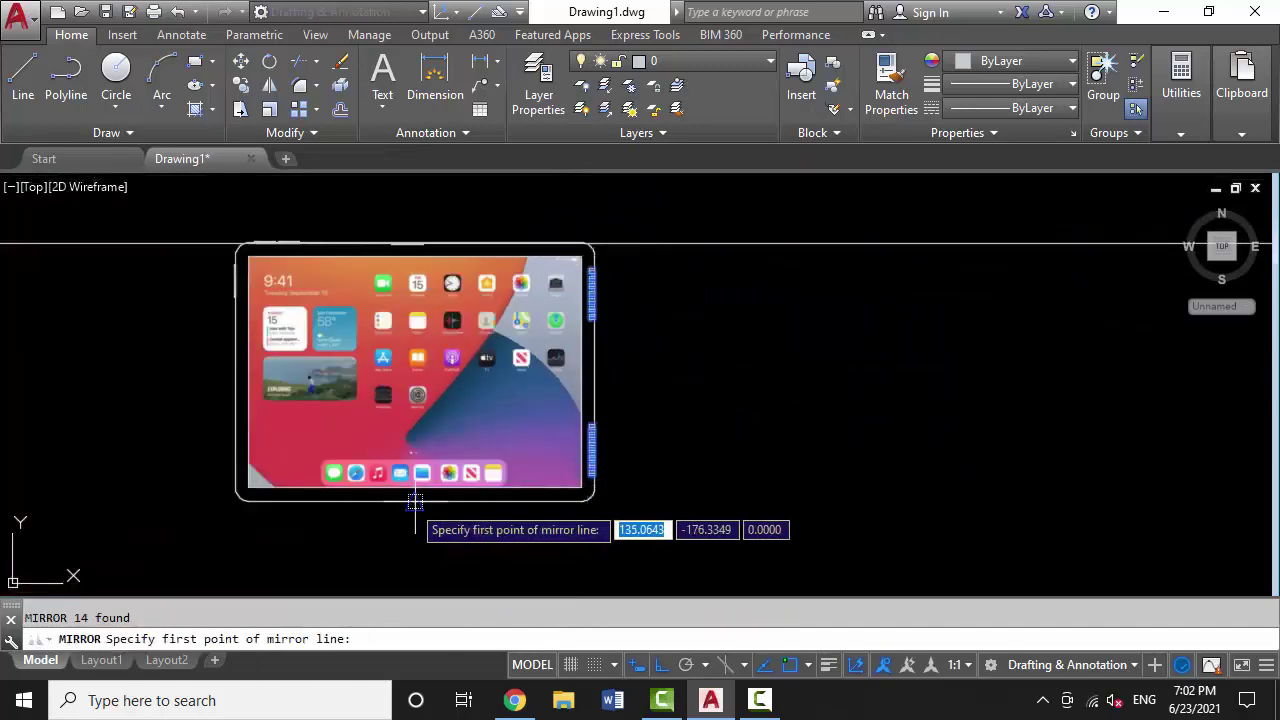
{"action": "left_click", "coordinate": [415, 500]}
{"action": "scroll", "coordinate": [412, 515], "scroll_direction": "up", "scroll_amount": 2}
{"action": "scroll", "coordinate": [408, 540], "scroll_direction": "down", "scroll_amount": 2}
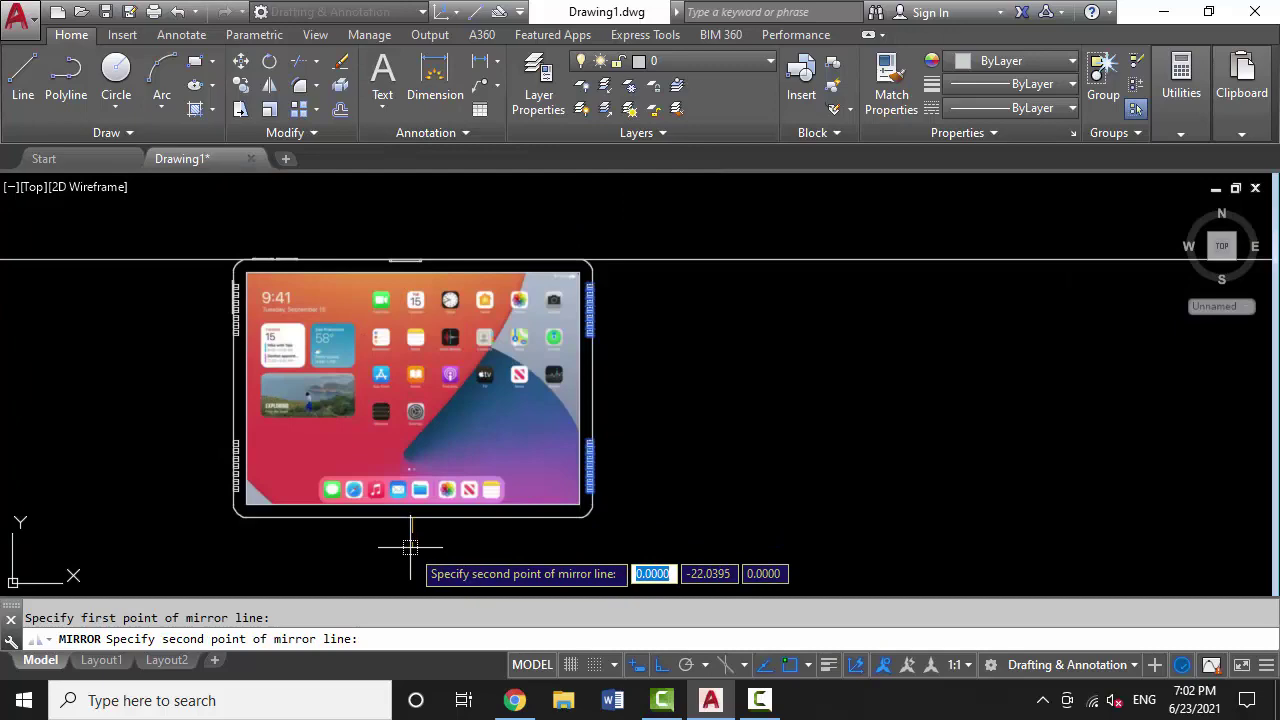
{"action": "key", "text": "Return"}
{"action": "scroll", "coordinate": [300, 480], "scroll_direction": "up", "scroll_amount": 1}
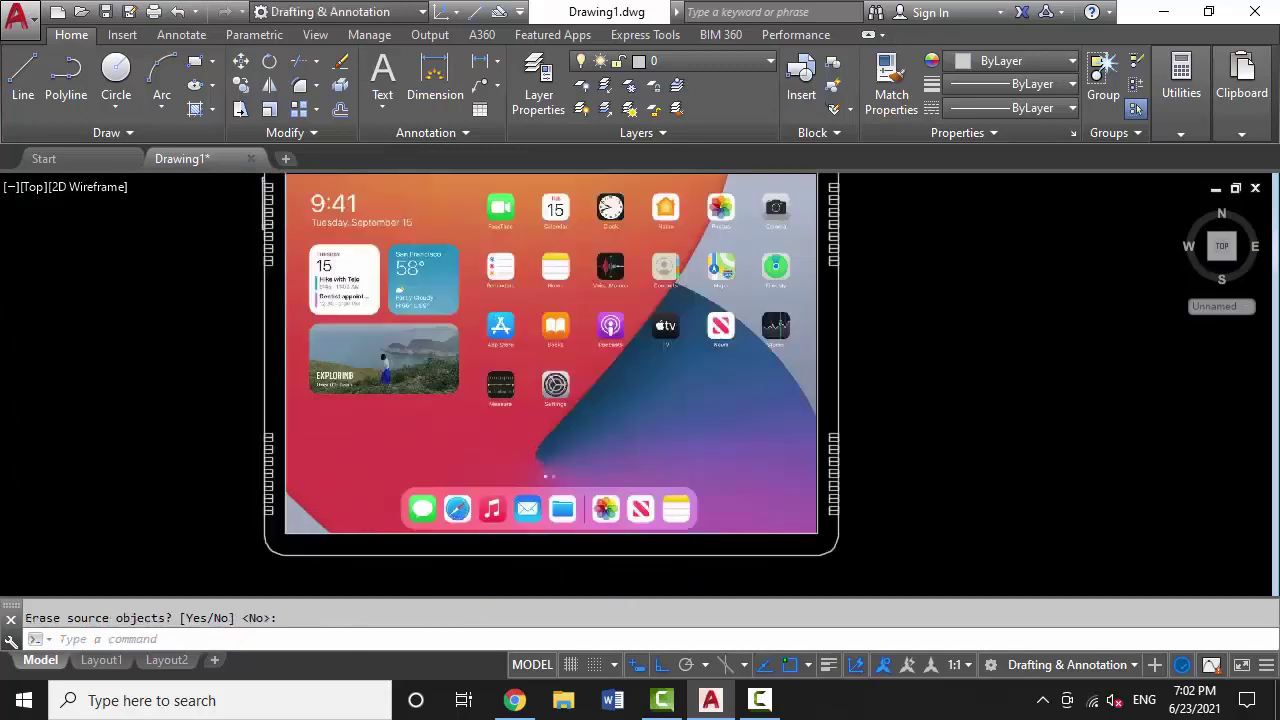
{"action": "scroll", "coordinate": [291, 471], "scroll_direction": "up", "scroll_amount": 3}
{"action": "scroll", "coordinate": [300, 468], "scroll_direction": "down", "scroll_amount": 3}
{"action": "scroll", "coordinate": [340, 460], "scroll_direction": "down", "scroll_amount": 1}
{"action": "scroll", "coordinate": [372, 452], "scroll_direction": "up", "scroll_amount": 2}
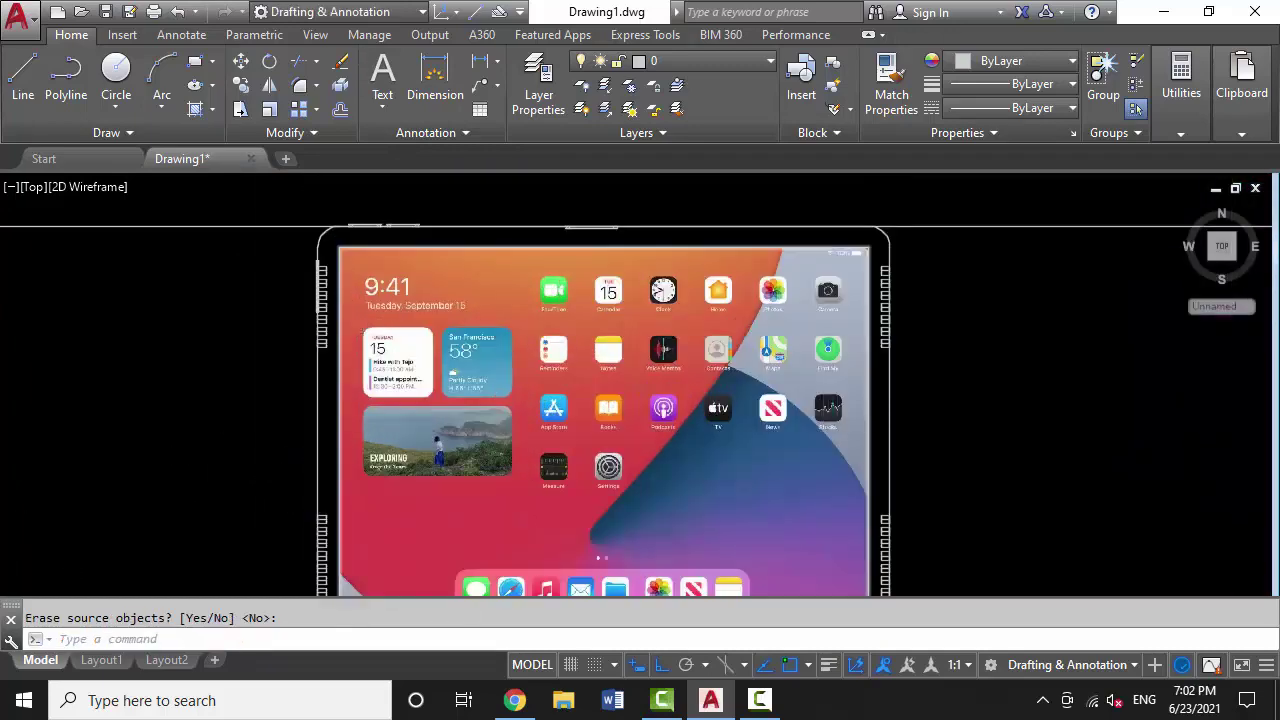
{"action": "scroll", "coordinate": [318, 346], "scroll_direction": "up", "scroll_amount": 2}
{"action": "scroll", "coordinate": [300, 275], "scroll_direction": "up", "scroll_amount": 2}
Select a hole rectangle on the tablet's left edge for copying
{"action": "left_click", "coordinate": [334, 339]}
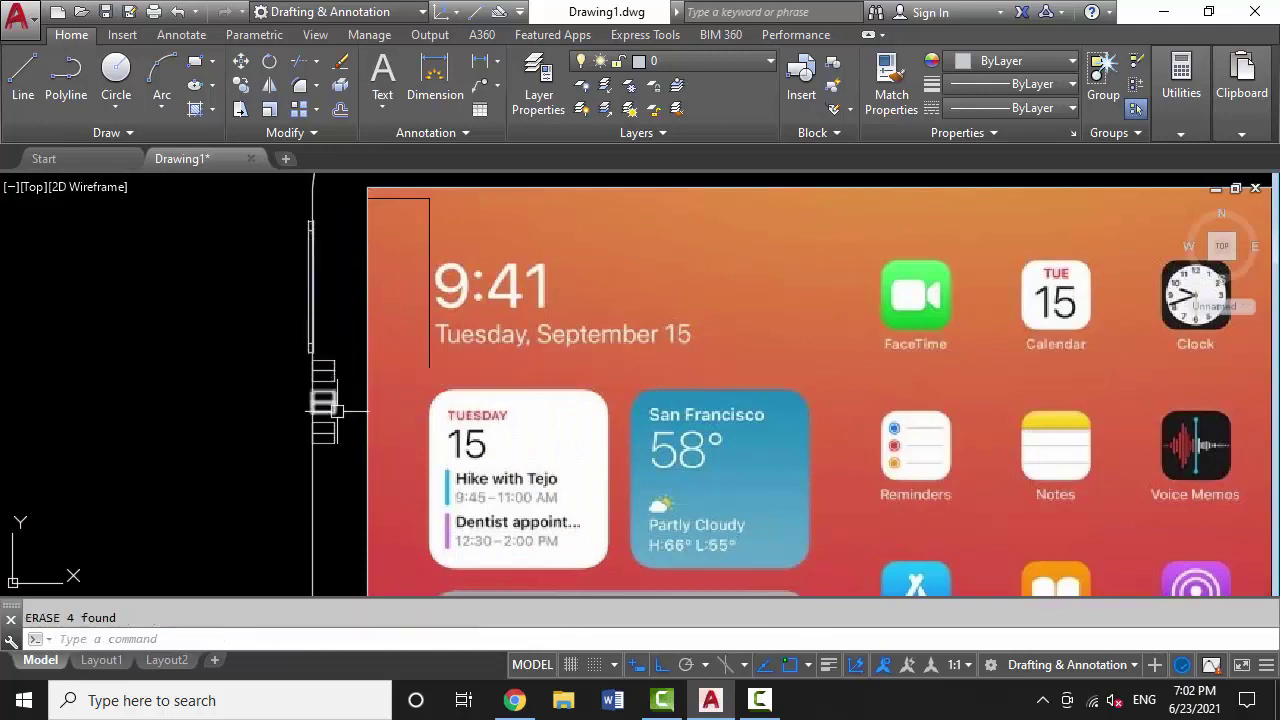
{"action": "type", "text": "co"}
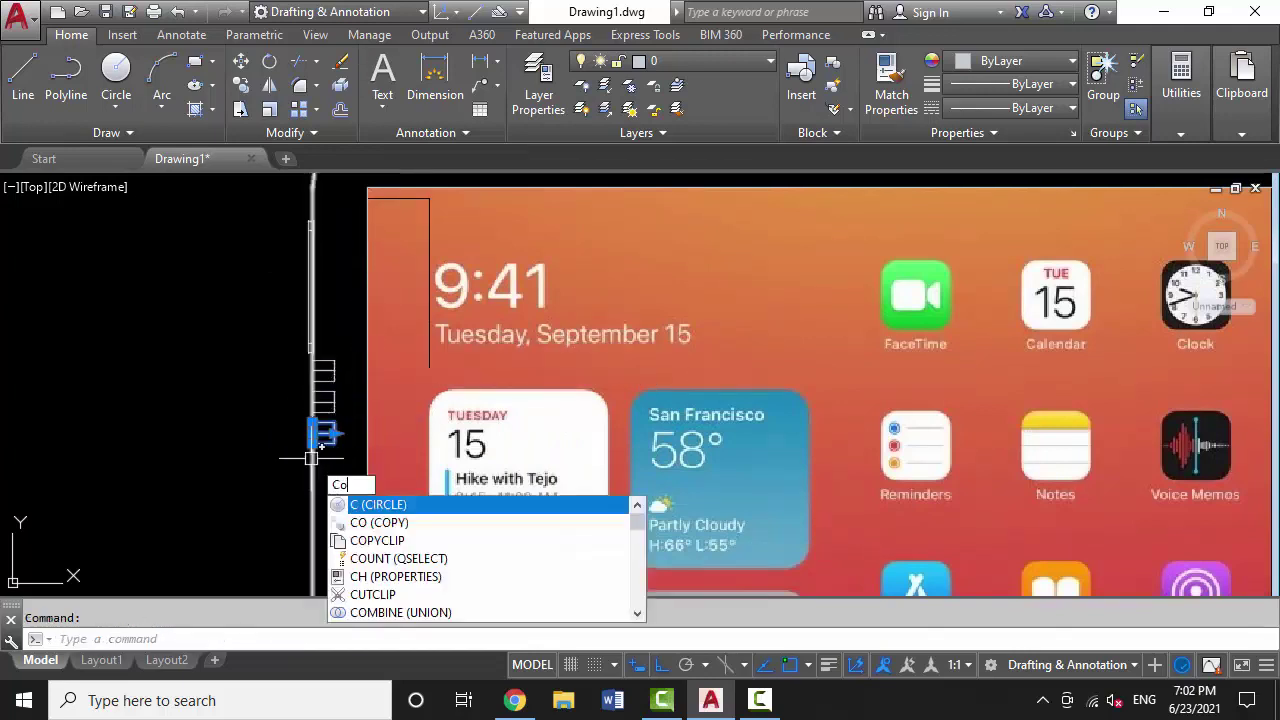
{"action": "key", "text": "Return"}
{"action": "scroll", "coordinate": [316, 450], "scroll_direction": "up", "scroll_amount": 4}
{"action": "scroll", "coordinate": [332, 372], "scroll_direction": "down", "scroll_amount": 2}
{"action": "key", "text": "Escape"}
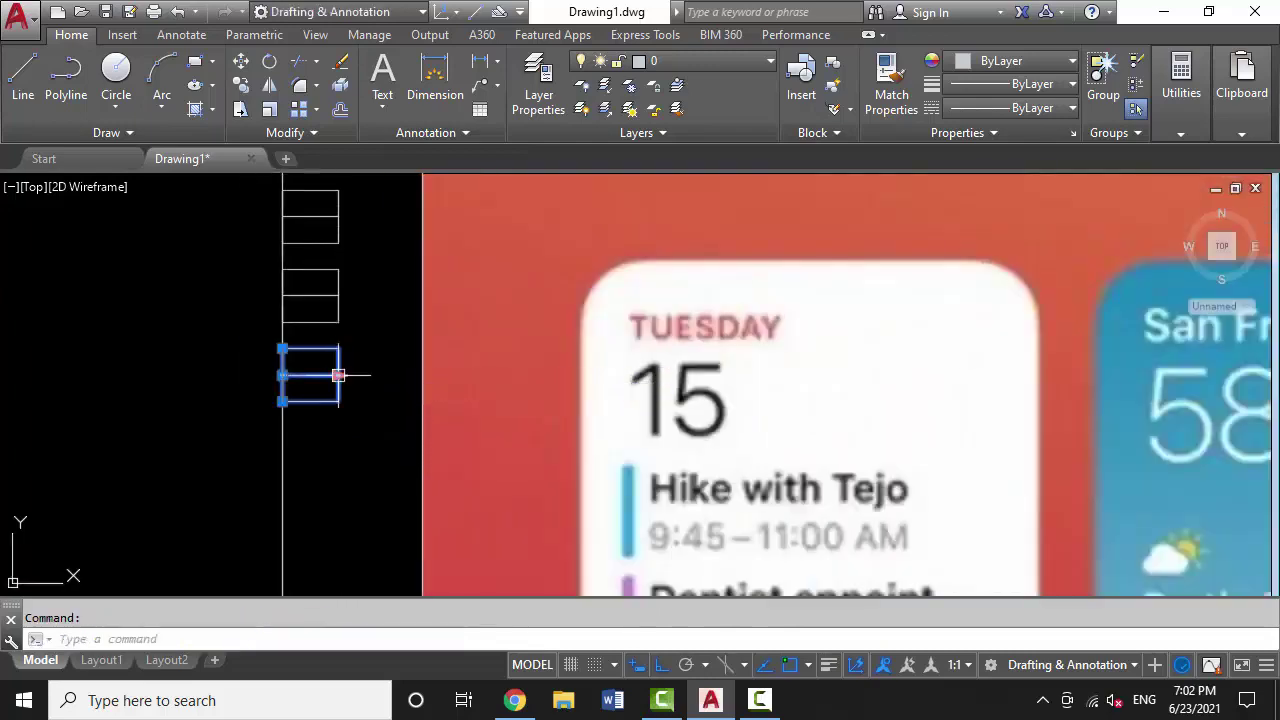
Copy the rectangle to a spot directly below it on the left edge
{"action": "type", "text": "co"}
{"action": "key", "text": "Return"}
{"action": "scroll", "coordinate": [345, 296], "scroll_direction": "down", "scroll_amount": 2}
{"action": "scroll", "coordinate": [345, 300], "scroll_direction": "up", "scroll_amount": 2}
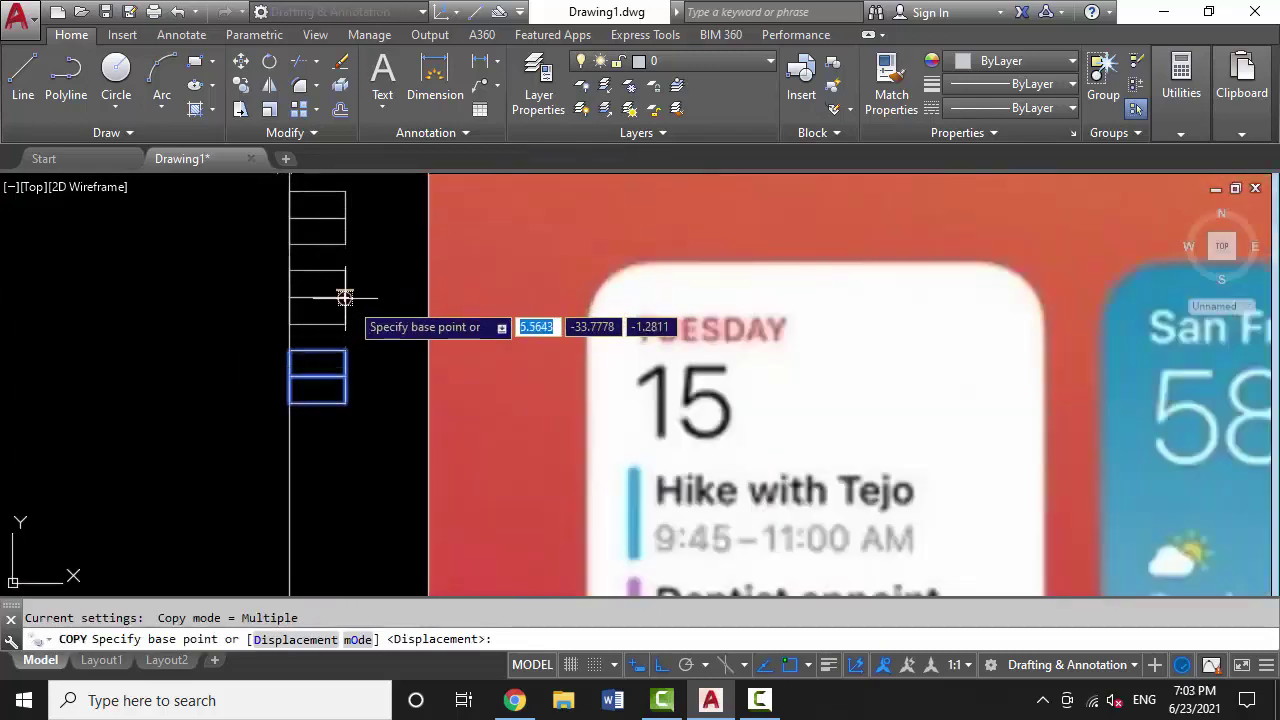
{"action": "left_click", "coordinate": [343, 366]}
{"action": "left_click", "coordinate": [343, 449]}
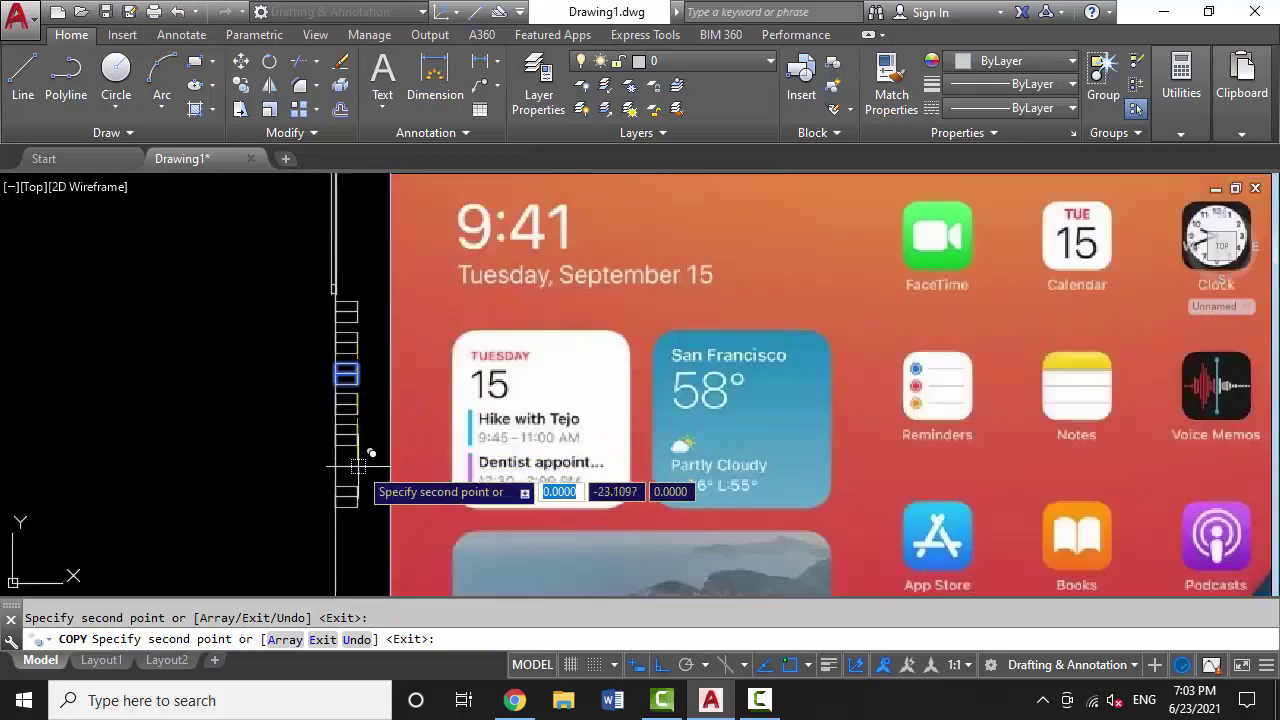
{"action": "key", "text": "Return"}
{"action": "scroll", "coordinate": [372, 348], "scroll_direction": "down", "scroll_amount": 4}
{"action": "scroll", "coordinate": [372, 348], "scroll_direction": "down", "scroll_amount": 5}
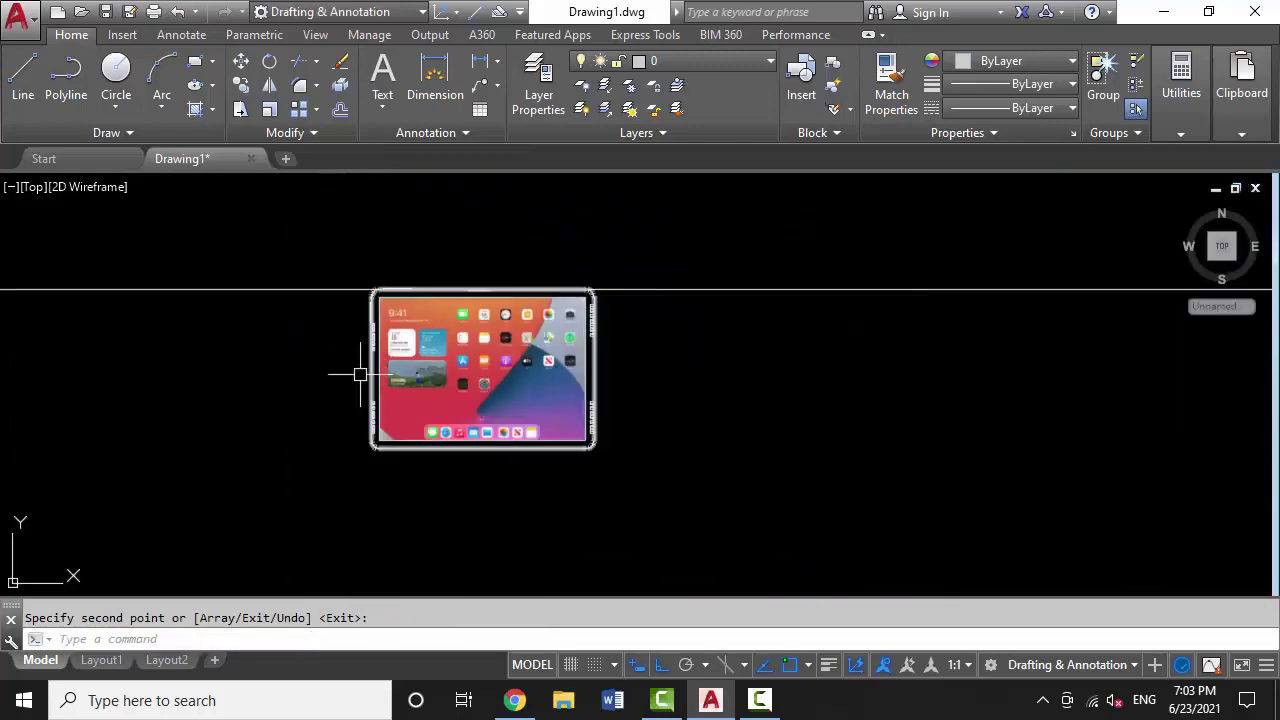
{"action": "key", "text": "Escape"}
{"action": "left_click", "coordinate": [305, 253]}
Delete the leftover long horizontal line
{"action": "left_click", "coordinate": [277, 329]}
{"action": "key", "text": "Delete"}
{"action": "scroll", "coordinate": [355, 372], "scroll_direction": "up", "scroll_amount": 2}
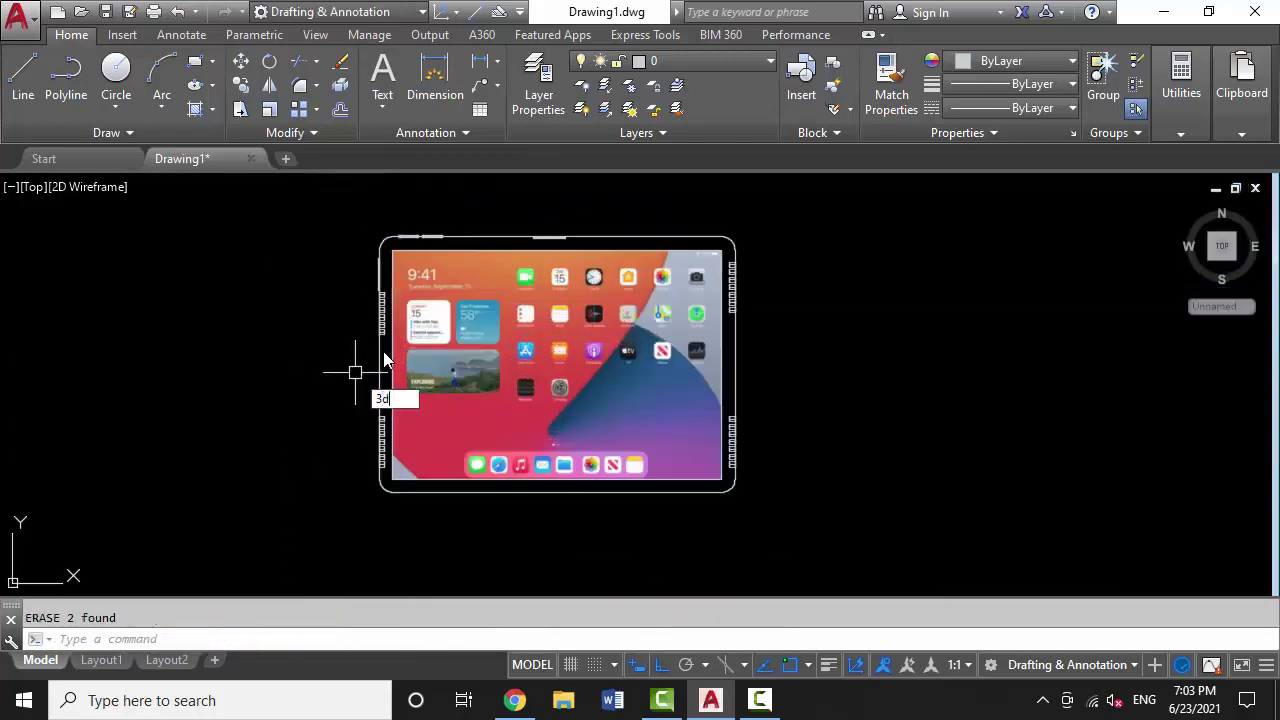
Orbit the tablet edge-on, then set the SW Isometric view
{"action": "type", "text": "o"}
{"action": "key", "text": "Return"}
{"action": "mouse_move", "coordinate": [420, 343]}
{"action": "left_mouse_down"}
{"action": "mouse_move", "coordinate": [421, 410]}
{"action": "mouse_move", "coordinate": [386, 517]}
{"action": "left_mouse_up"}
{"action": "key", "text": "Escape"}
{"action": "left_click", "coordinate": [69, 188]}
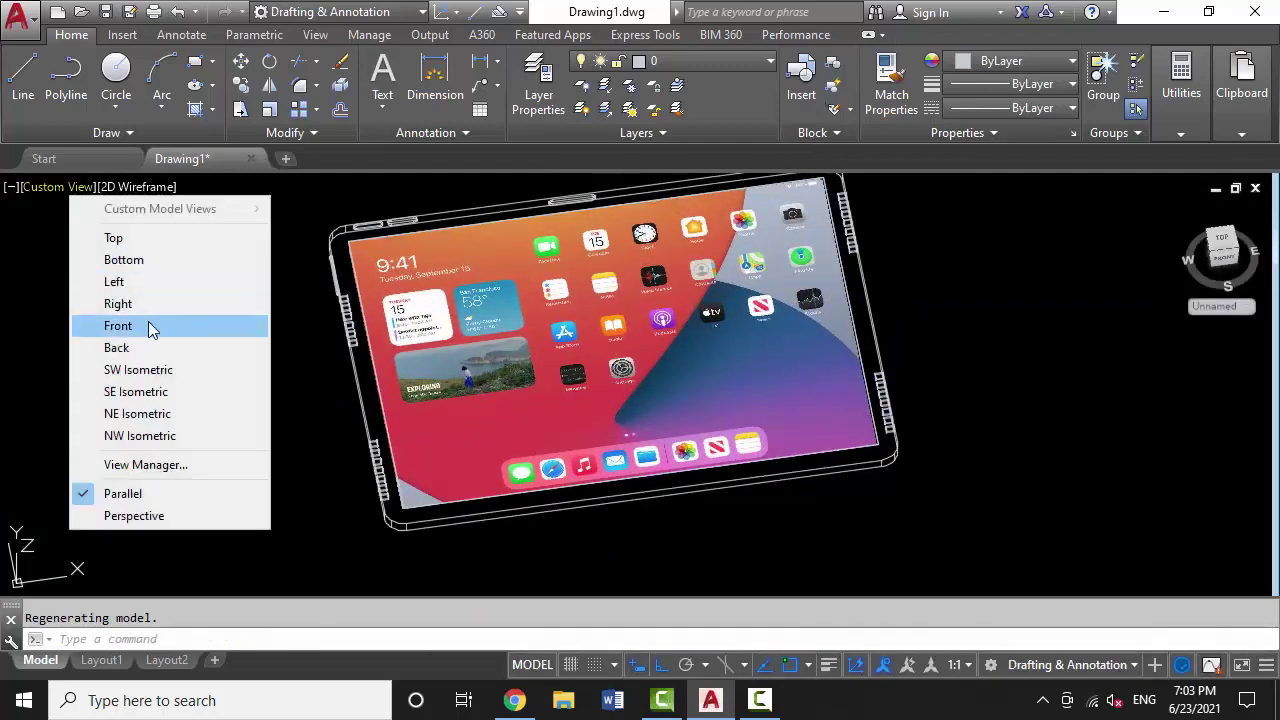
{"action": "left_click", "coordinate": [197, 370]}
Subtract the first window of speaker-hole cylinders from the tablet body
{"action": "type", "text": "su"}
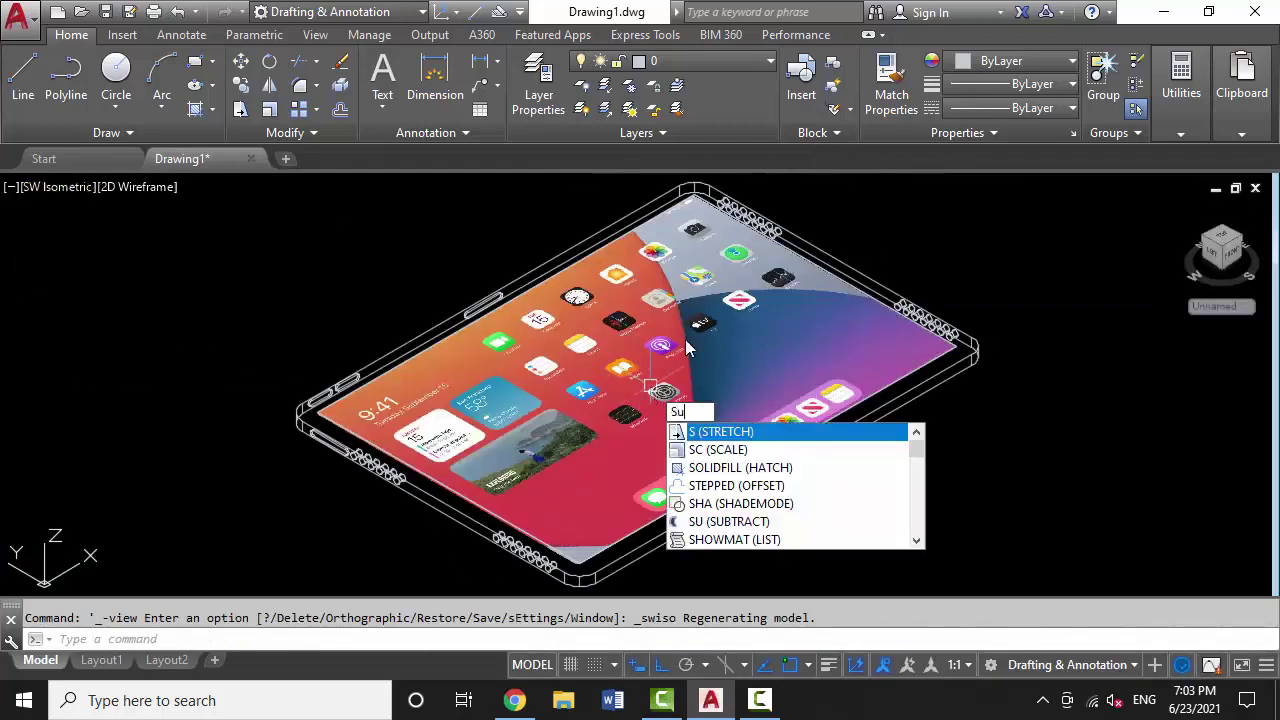
{"action": "key", "text": "Return"}
{"action": "left_click", "coordinate": [843, 277]}
{"action": "scroll", "coordinate": [843, 277], "scroll_direction": "up", "scroll_amount": 3}
{"action": "left_click", "coordinate": [820, 342]}
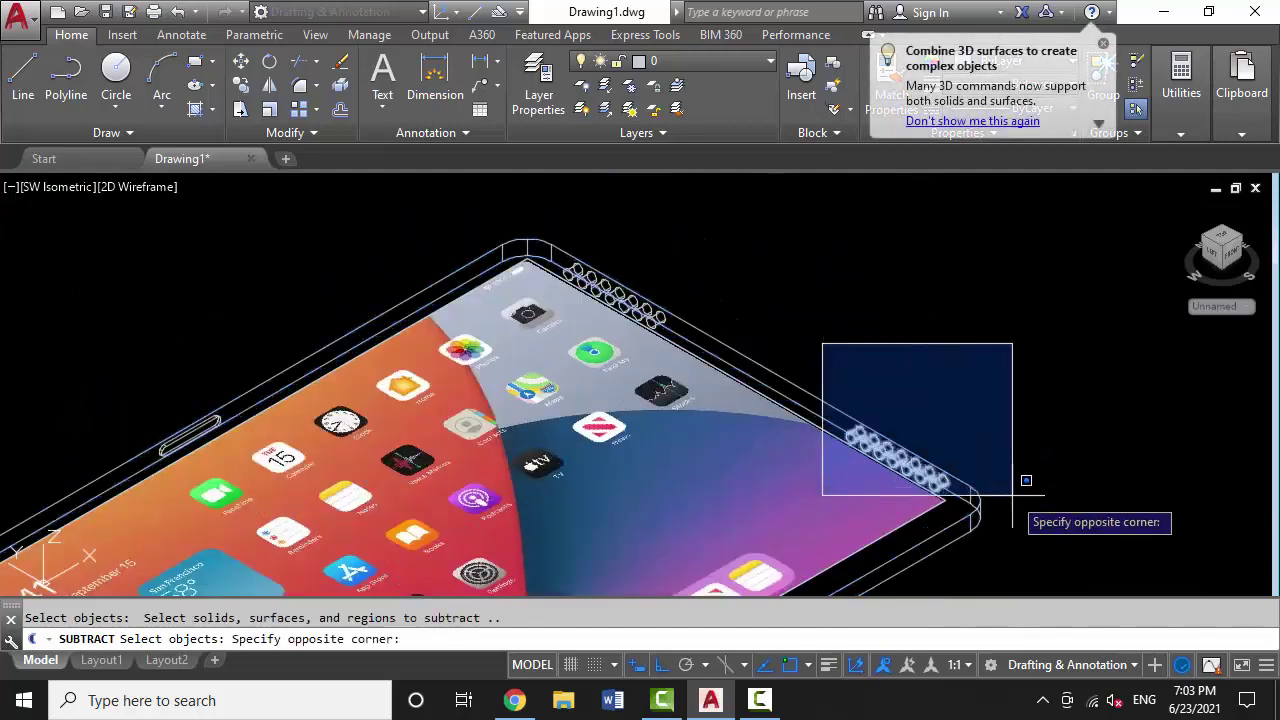
{"action": "left_click", "coordinate": [1007, 473]}
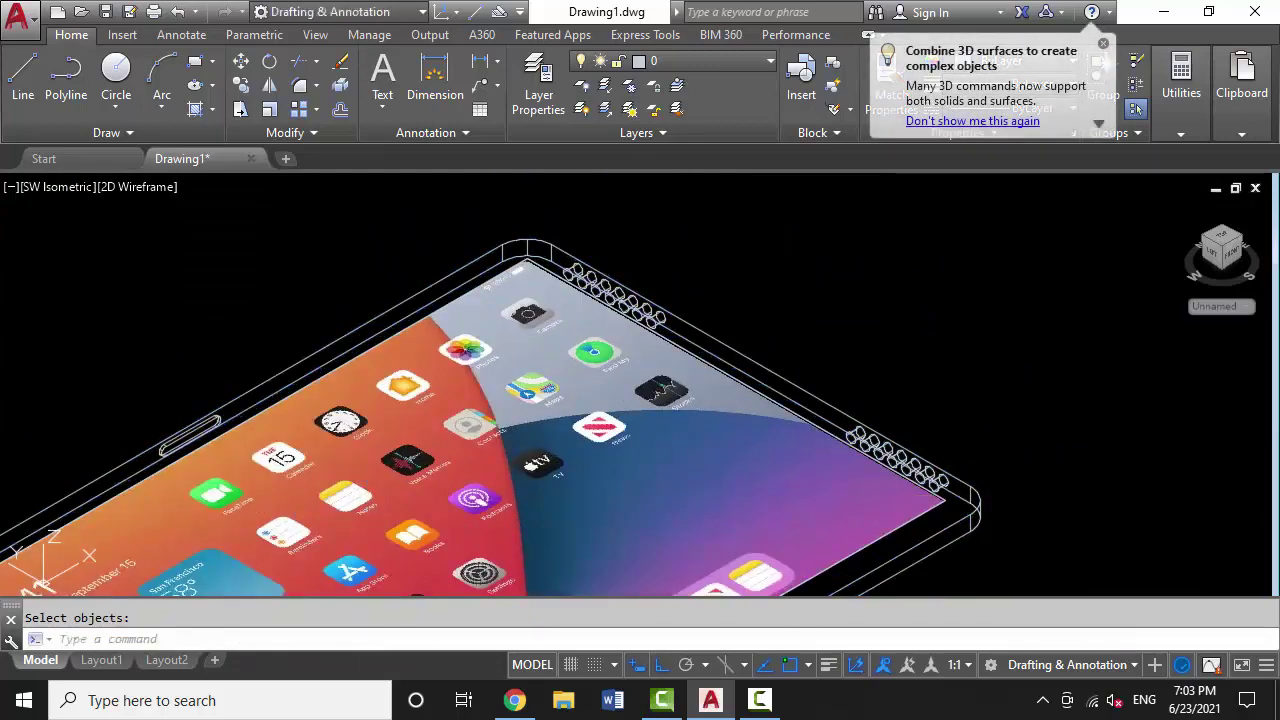
{"action": "key", "text": "Return"}
{"action": "mouse_move", "coordinate": [980, 500]}
{"action": "middle_mouse_down", "text": "shift"}
{"action": "mouse_move", "coordinate": [843, 449]}
{"action": "mouse_move", "coordinate": [843, 473]}
{"action": "mouse_move", "coordinate": [634, 386]}
{"action": "middle_mouse_up", "text": "shift"}
Subtract the remaining speaker-hole cylinders from the tablet body
{"action": "type", "text": "u"}
{"action": "key", "text": "Return"}
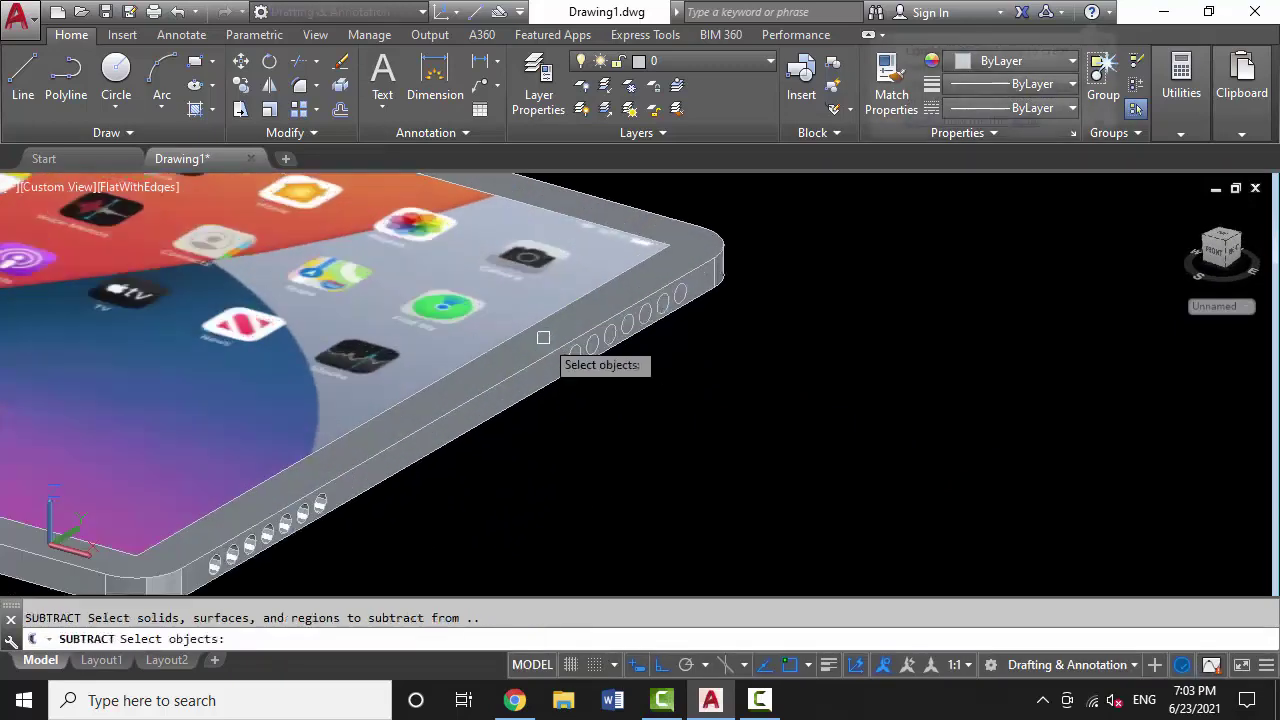
{"action": "left_click", "coordinate": [543, 365]}
{"action": "key", "text": "Return"}
{"action": "scroll", "coordinate": [583, 440], "scroll_direction": "down", "scroll_amount": 3}
{"action": "left_click", "coordinate": [564, 290]}
{"action": "left_click", "coordinate": [686, 443]}
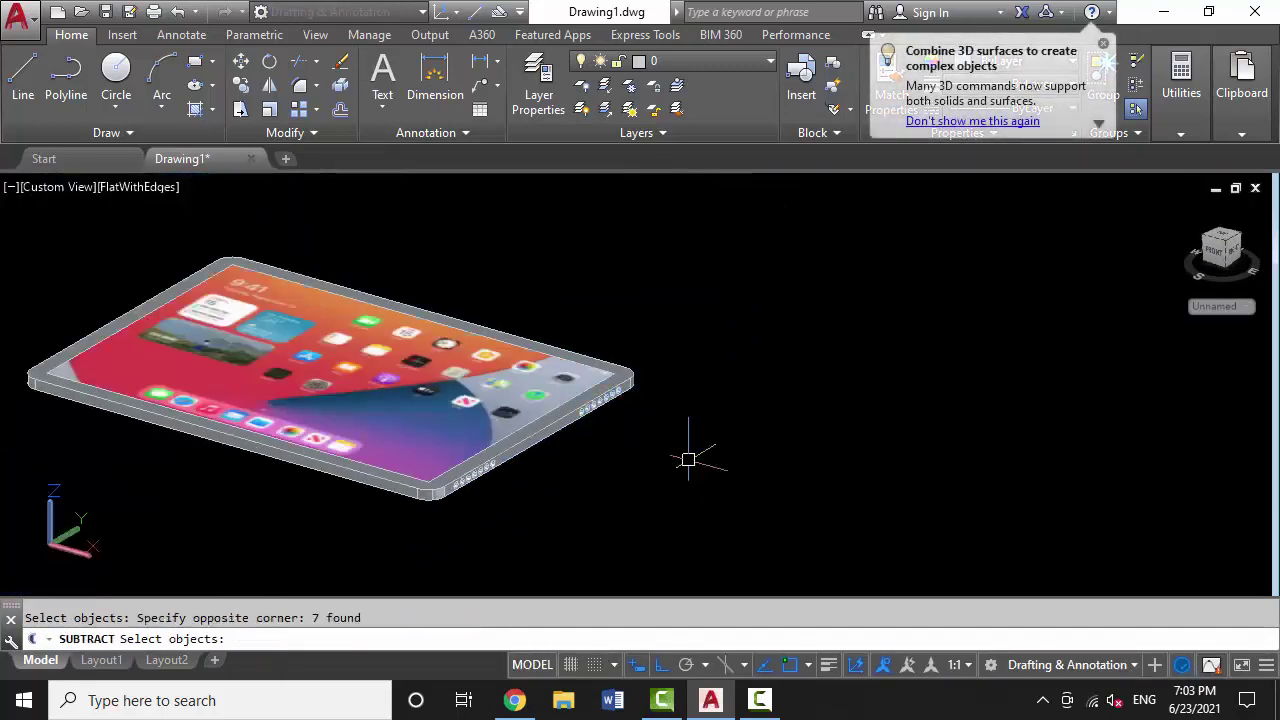
{"action": "key", "text": "Return"}
{"action": "scroll", "coordinate": [686, 443], "scroll_direction": "up", "scroll_amount": 3}
{"action": "scroll", "coordinate": [686, 443], "scroll_direction": "down", "scroll_amount": 3}
{"action": "scroll", "coordinate": [857, 371], "scroll_direction": "down", "scroll_amount": 2}
Inspect the cuts with 3DORBIT, then return to Top view in 2D Wireframe
{"action": "type", "text": "3do"}
{"action": "key", "text": "Return"}
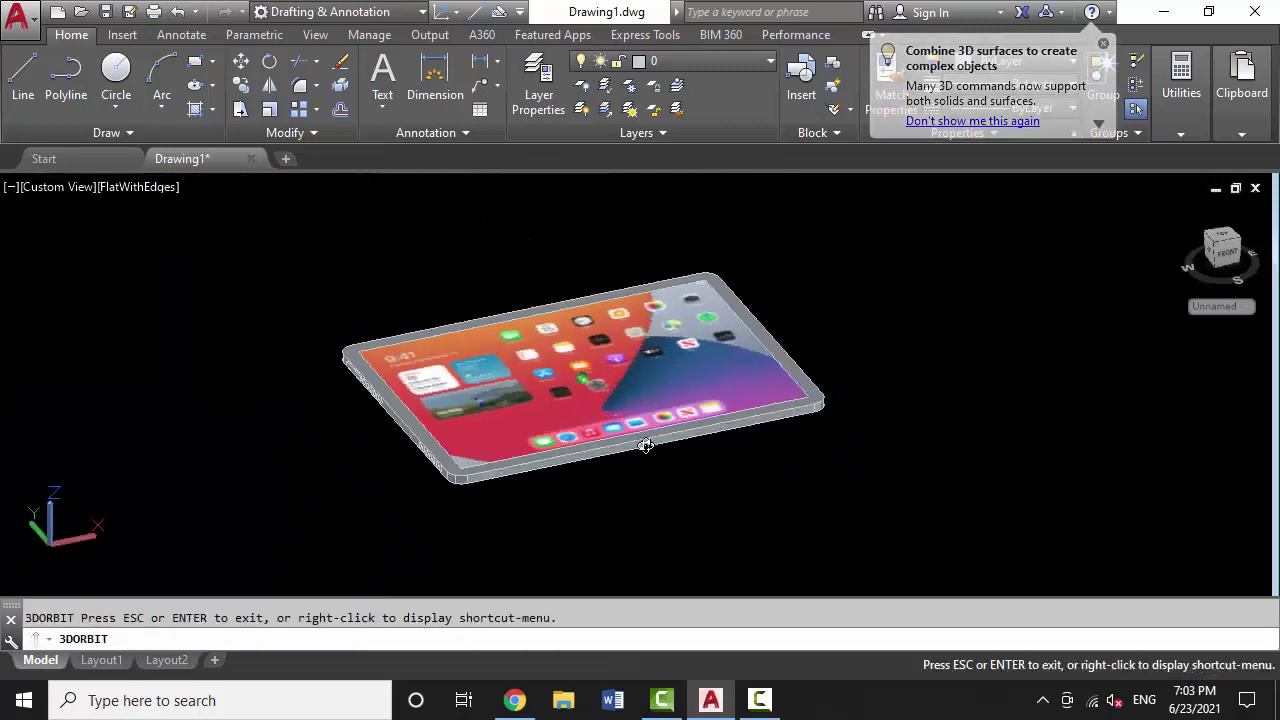
{"action": "left_click_drag", "start_coordinate": [651, 443], "coordinate": [449, 412]}
{"action": "scroll", "coordinate": [452, 416], "scroll_direction": "up", "scroll_amount": 2}
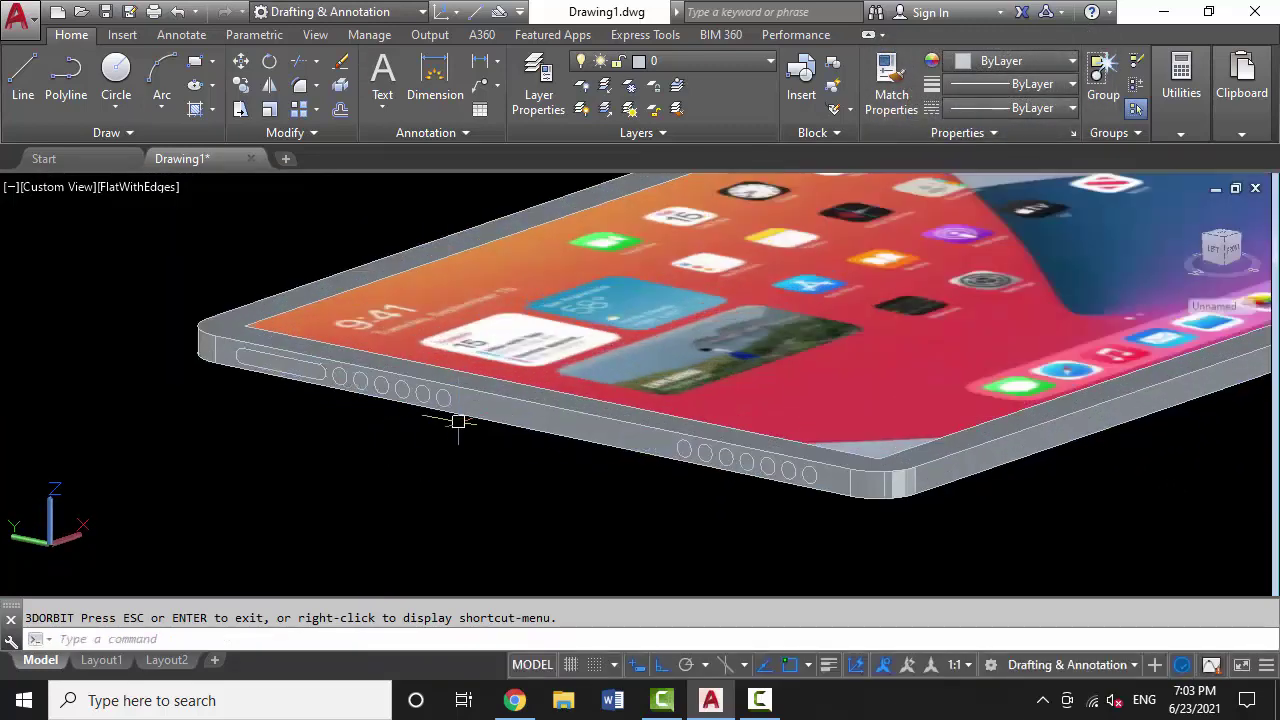
{"action": "left_click", "coordinate": [60, 188]}
{"action": "left_click", "coordinate": [90, 234]}
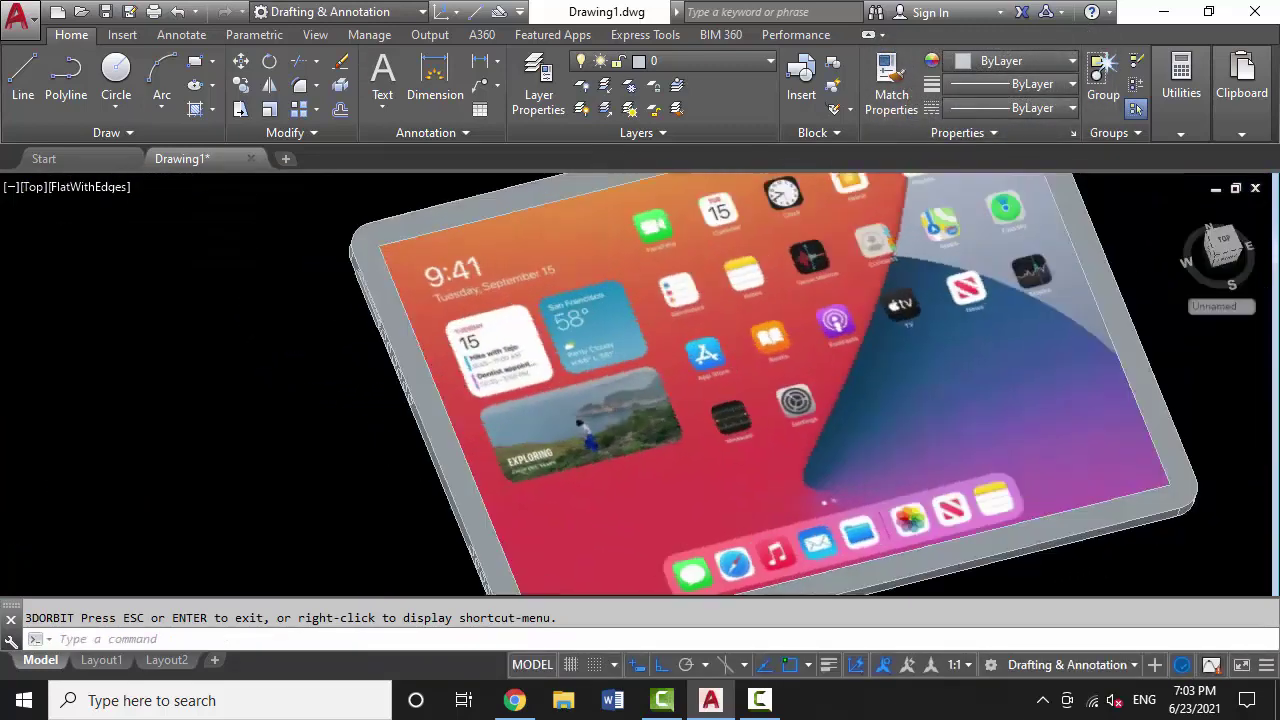
{"action": "left_click", "coordinate": [120, 188]}
{"action": "left_click", "coordinate": [200, 234]}
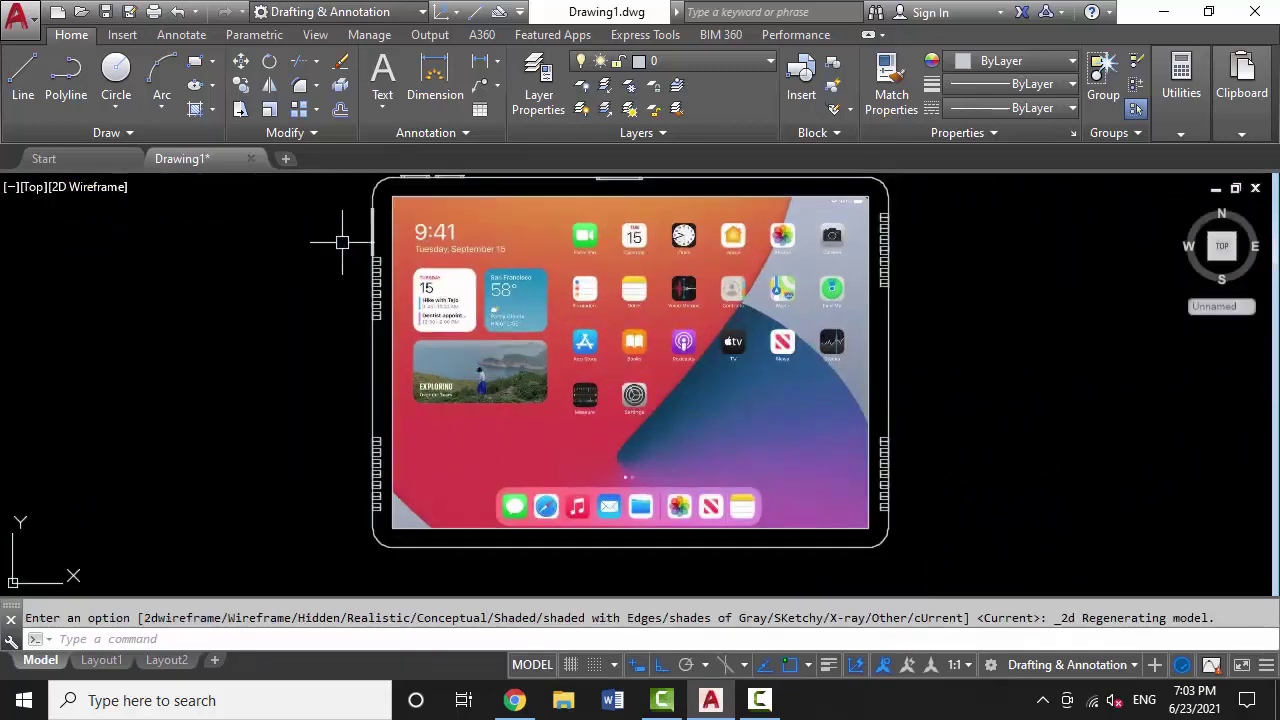
{"action": "scroll", "coordinate": [369, 361], "scroll_direction": "up", "scroll_amount": 3}
Run one more subtraction on the tablet, then shade it Flat with Edges to check the holes
{"action": "type", "text": "u"}
{"action": "key", "text": "Return"}
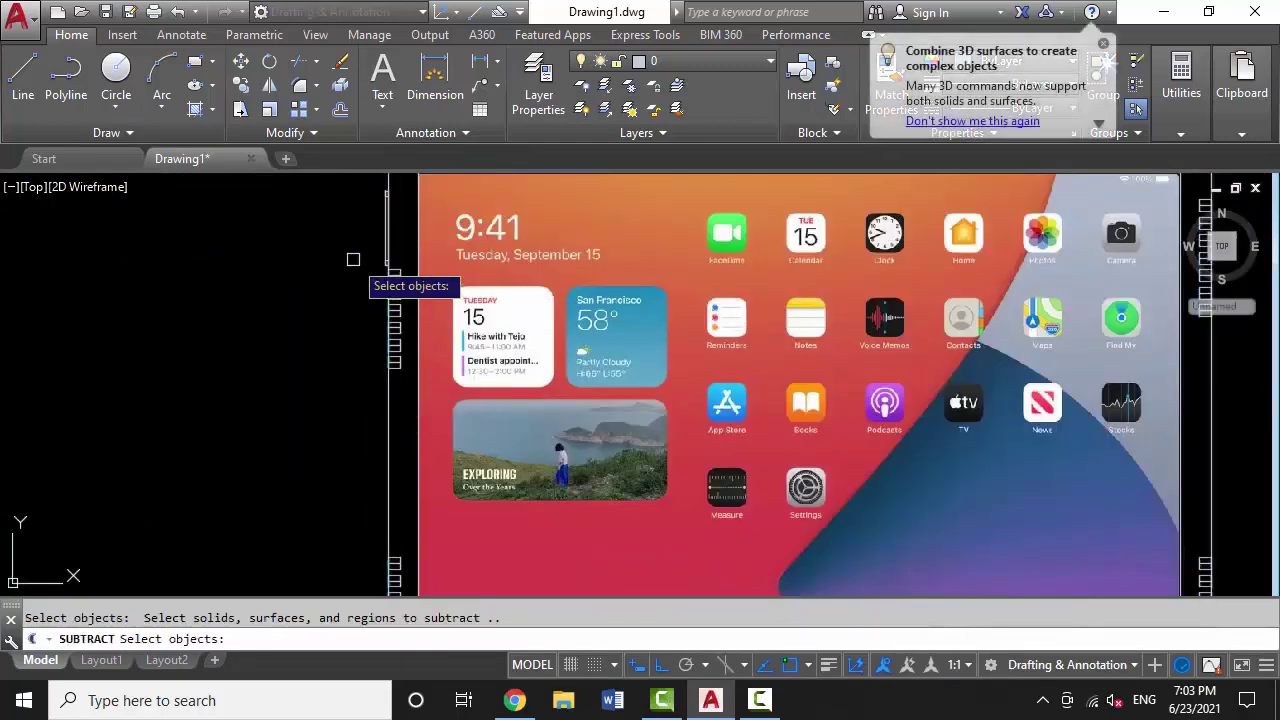
{"action": "left_click", "coordinate": [351, 257]}
{"action": "left_click", "coordinate": [443, 449]}
{"action": "scroll", "coordinate": [405, 411], "scroll_direction": "down", "scroll_amount": 3}
{"action": "key", "text": "Return"}
{"action": "scroll", "coordinate": [405, 411], "scroll_direction": "up", "scroll_amount": 3}
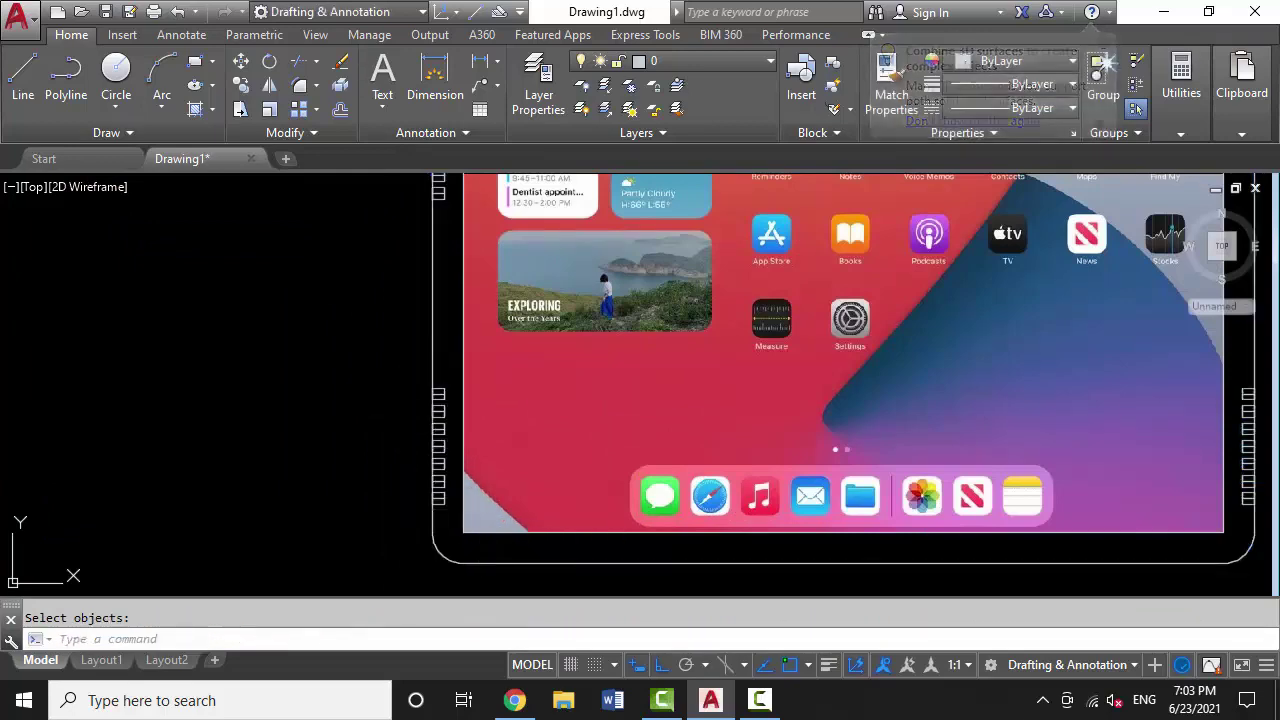
{"action": "middle_click_drag", "start_coordinate": [390, 411], "coordinate": [374, 412], "text": "shift"}
{"action": "type", "text": "shade"}
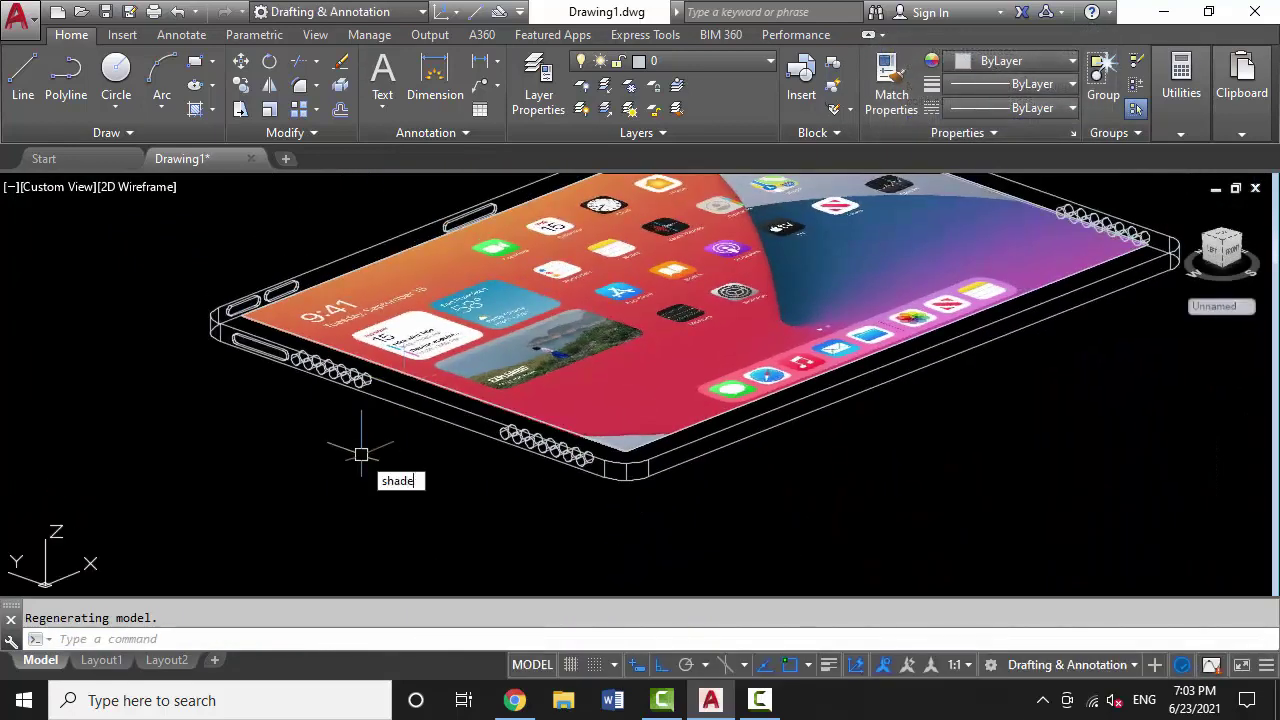
{"action": "key", "text": "Return"}
{"action": "mouse_move", "coordinate": [450, 380]}
{"action": "middle_mouse_down", "text": "shift"}
{"action": "mouse_move", "coordinate": [307, 380]}
{"action": "mouse_move", "coordinate": [728, 405]}
{"action": "mouse_move", "coordinate": [529, 449]}
{"action": "middle_mouse_up", "text": "shift"}
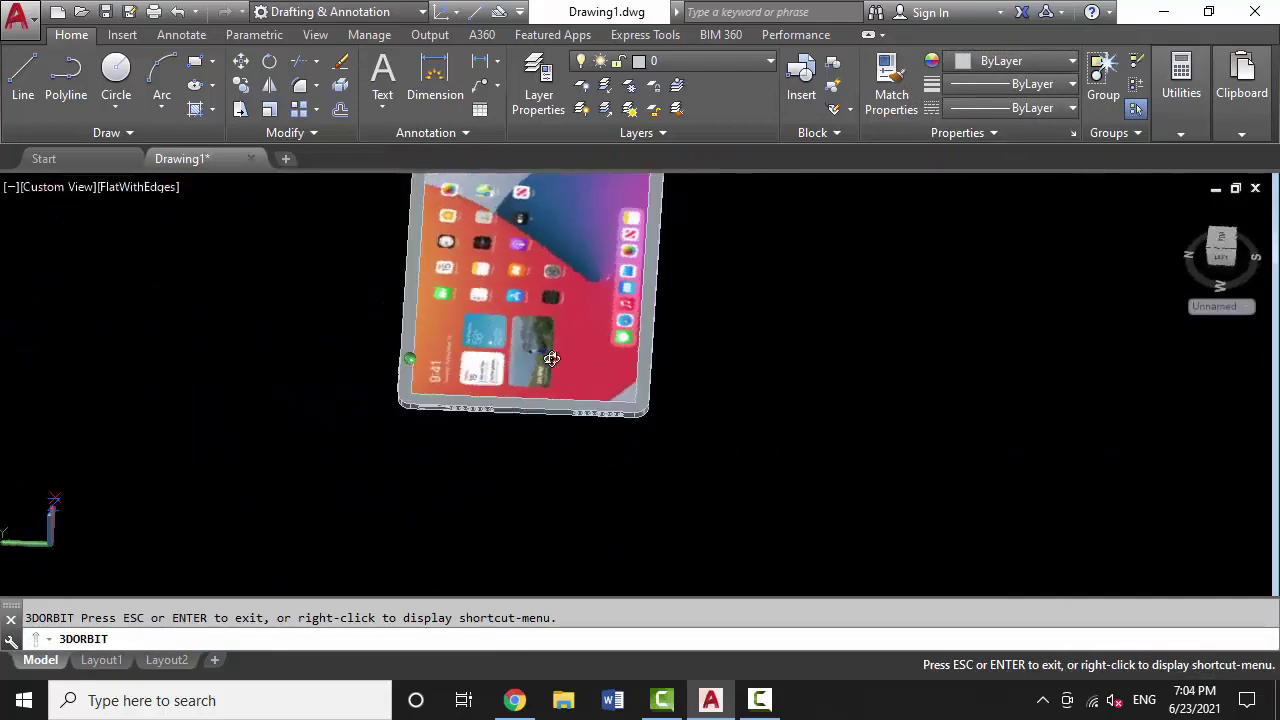
Set the Top view with the 2D Wireframe visual style
{"action": "left_click", "coordinate": [87, 188]}
{"action": "left_click", "coordinate": [130, 237]}
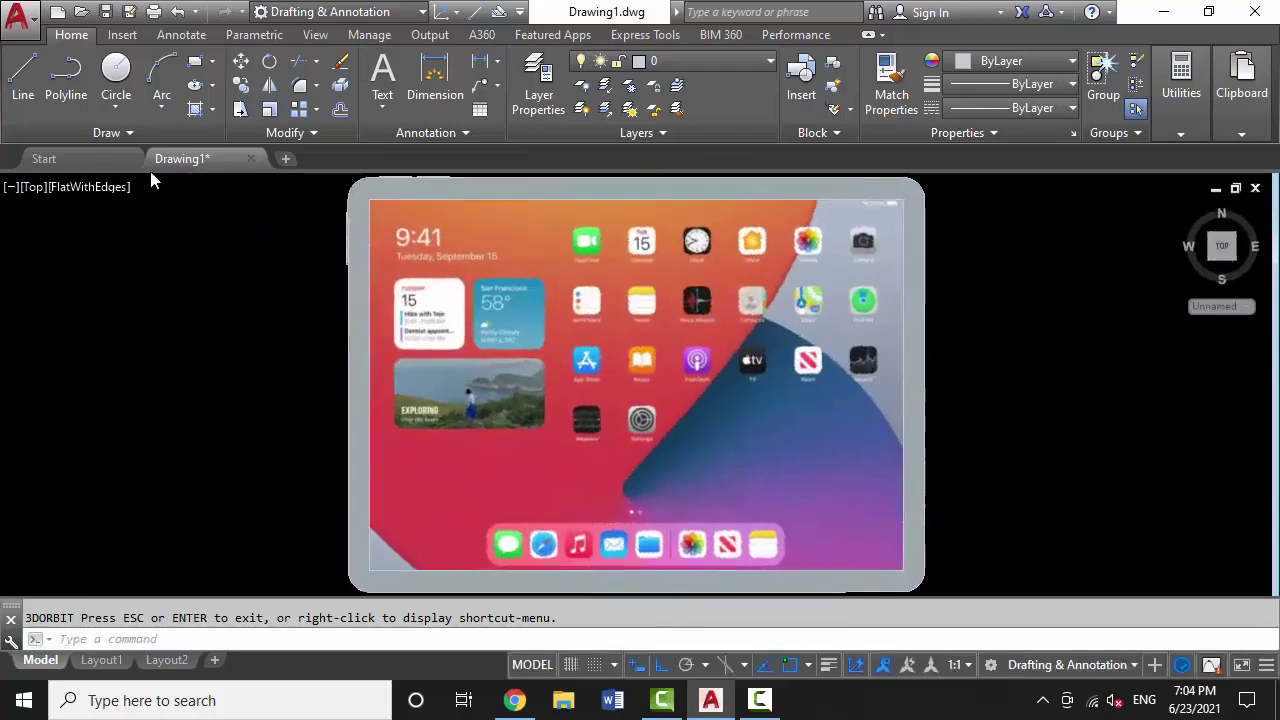
{"action": "left_click", "coordinate": [118, 189]}
{"action": "left_click", "coordinate": [163, 241]}
Window-select the top button outline lines and move them slightly
{"action": "scroll", "coordinate": [423, 323], "scroll_direction": "up", "scroll_amount": 5}
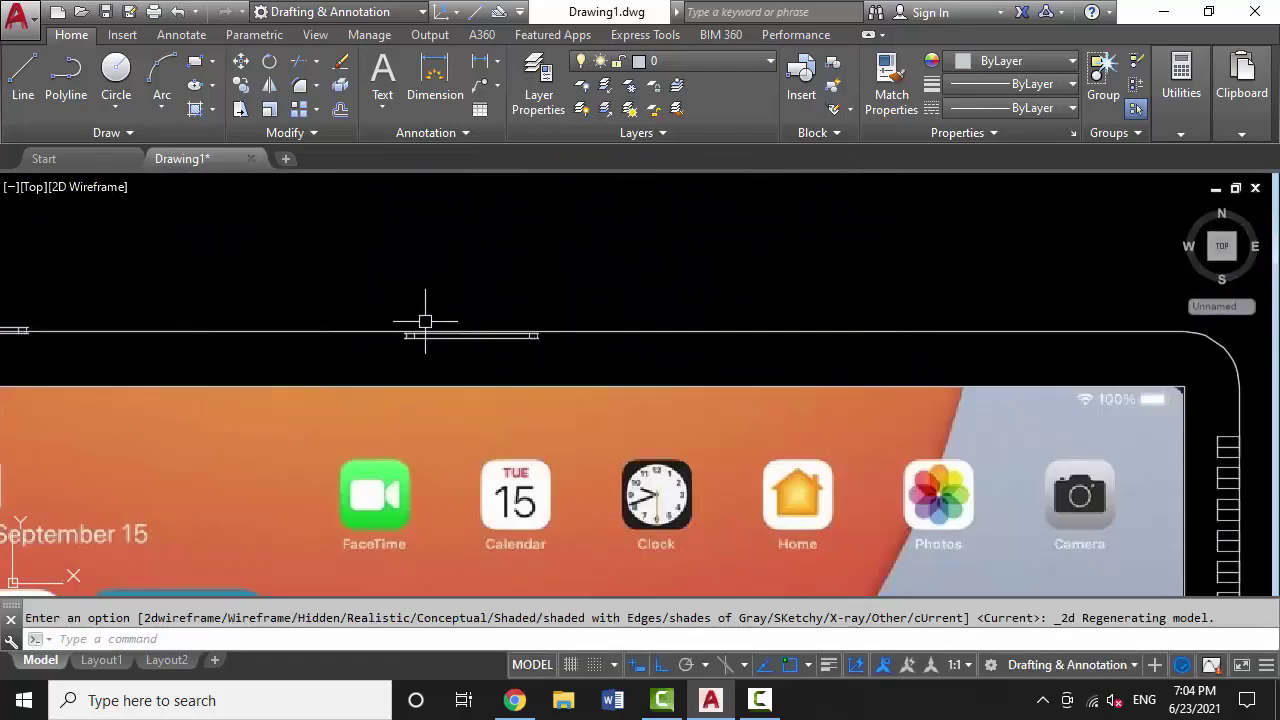
{"action": "left_click", "coordinate": [380, 297]}
{"action": "scroll", "coordinate": [541, 315], "scroll_direction": "up", "scroll_amount": 1}
{"action": "scroll", "coordinate": [541, 330], "scroll_direction": "up", "scroll_amount": 1}
{"action": "left_click", "coordinate": [543, 263]}
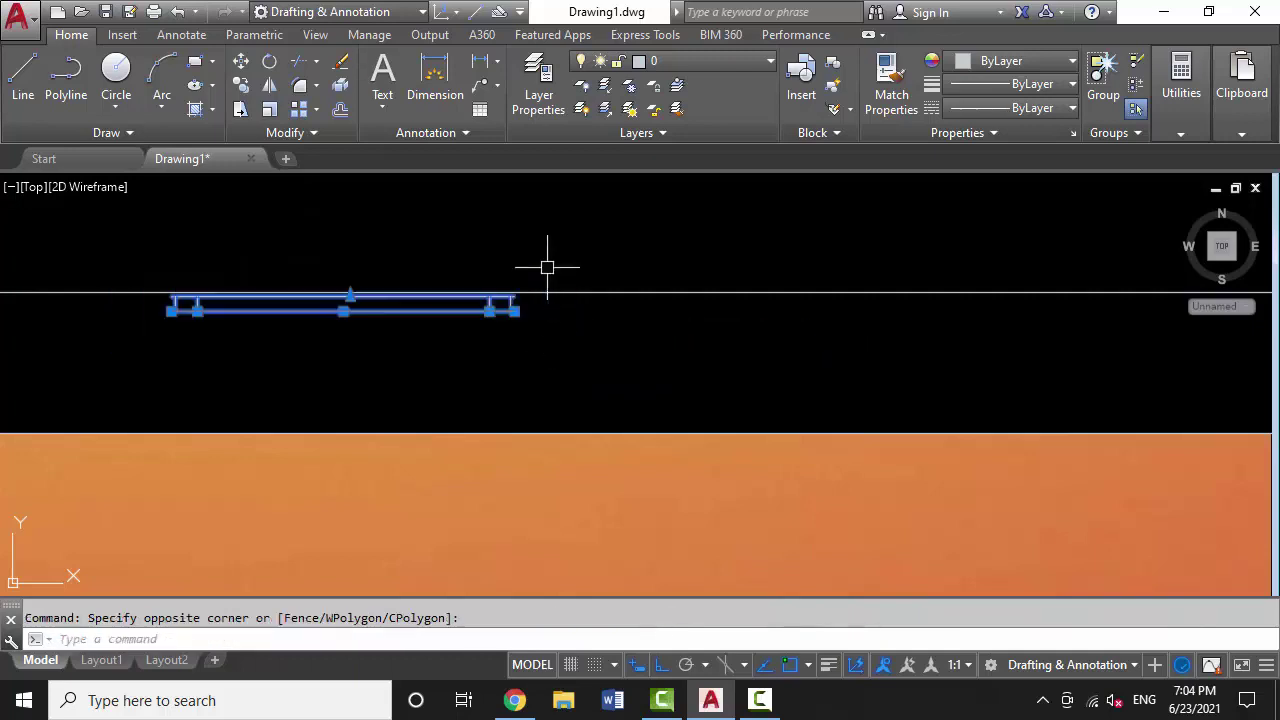
{"action": "scroll", "coordinate": [543, 265], "scroll_direction": "up", "scroll_amount": 1}
{"action": "type", "text": "m"}
{"action": "key", "text": "Return"}
{"action": "left_click", "coordinate": [544, 300]}
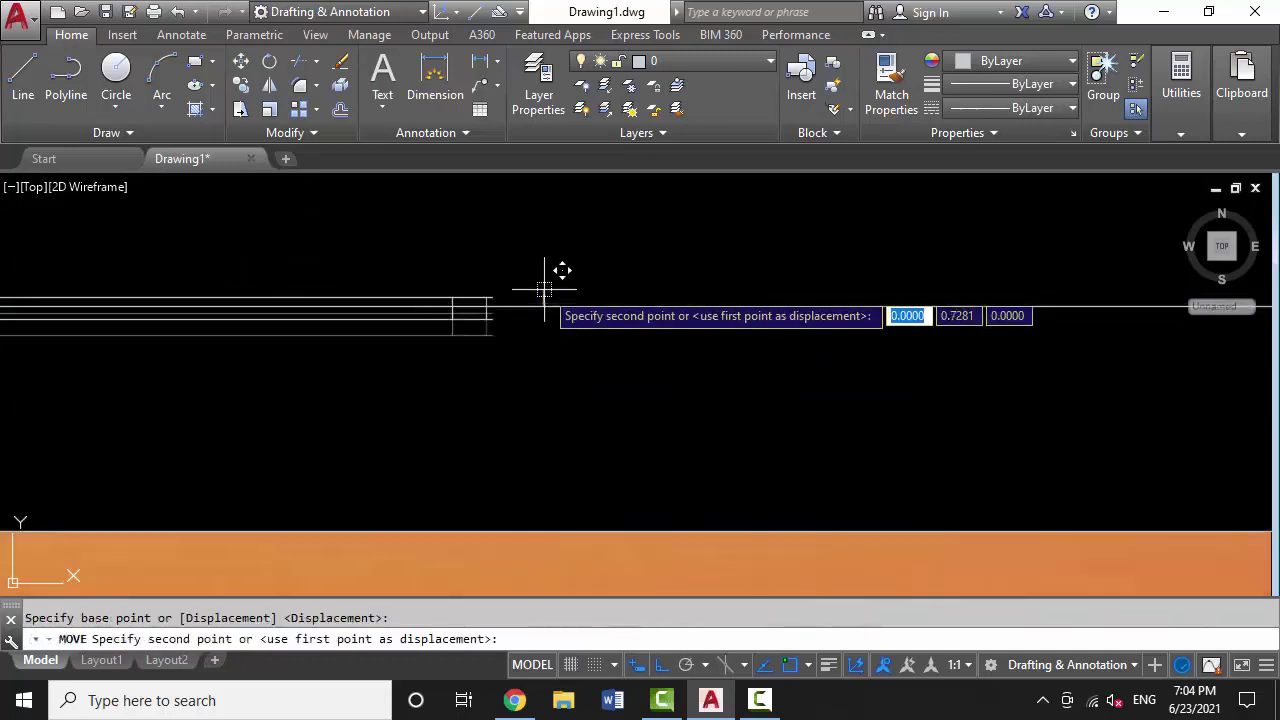
{"action": "left_click", "coordinate": [545, 291]}
Move the button lines again onto the tablet's upper edge
{"action": "type", "text": "s"}
{"action": "key", "text": "BackSpace"}
{"action": "scroll", "coordinate": [511, 318], "scroll_direction": "up", "scroll_amount": 1}
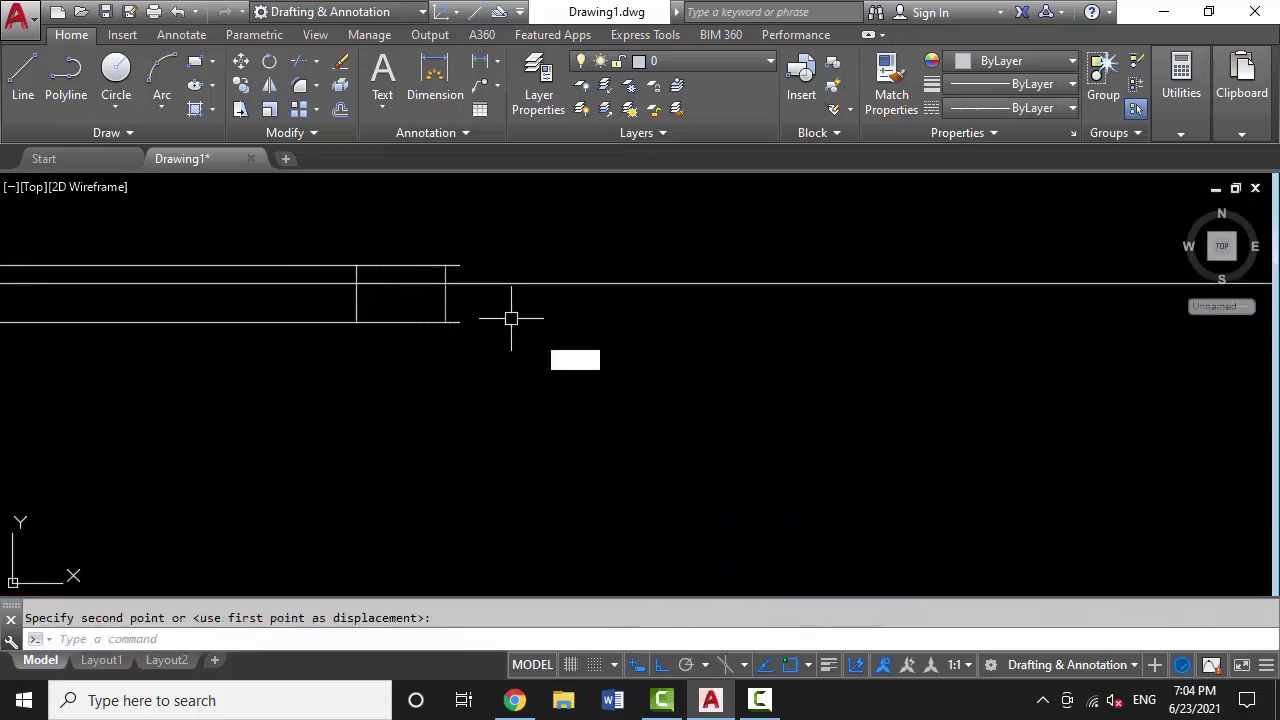
{"action": "type", "text": "m"}
{"action": "key", "text": "Return"}
{"action": "left_click", "coordinate": [543, 205]}
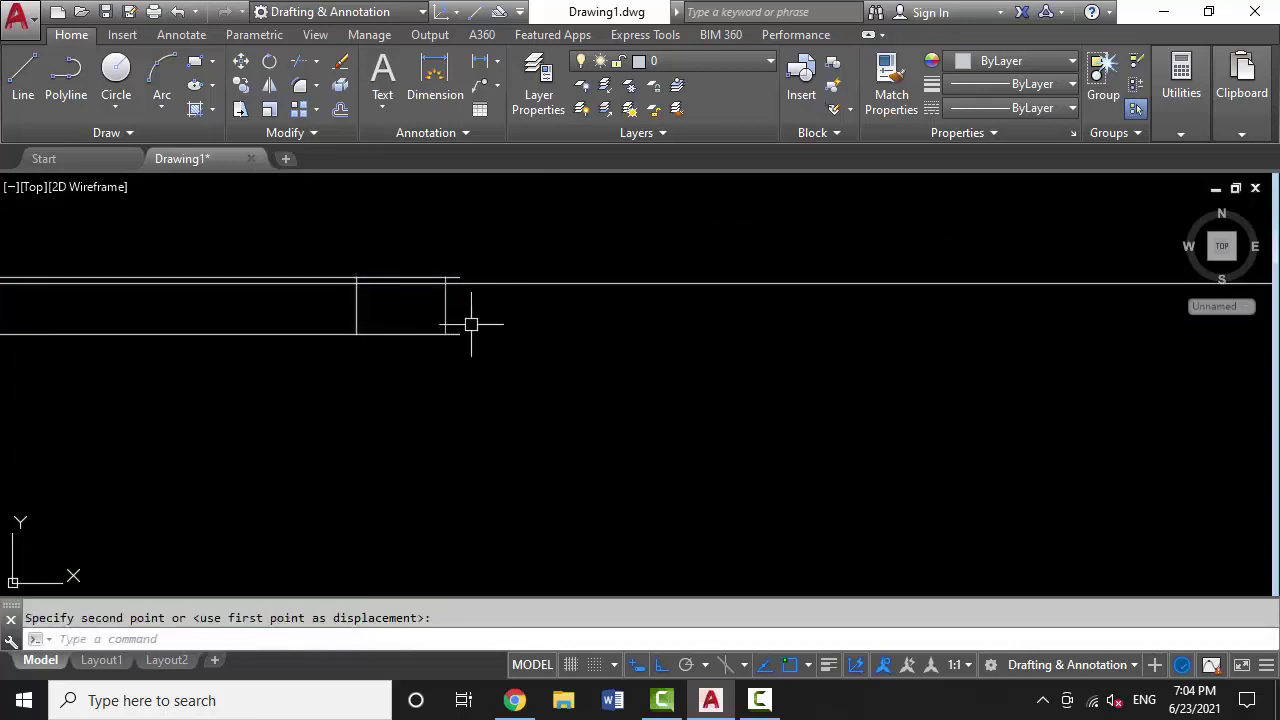
Run SUBTRACT on the button piece and exit the command
{"action": "type", "text": "u"}
{"action": "key", "text": "Return"}
{"action": "key", "text": "Escape"}
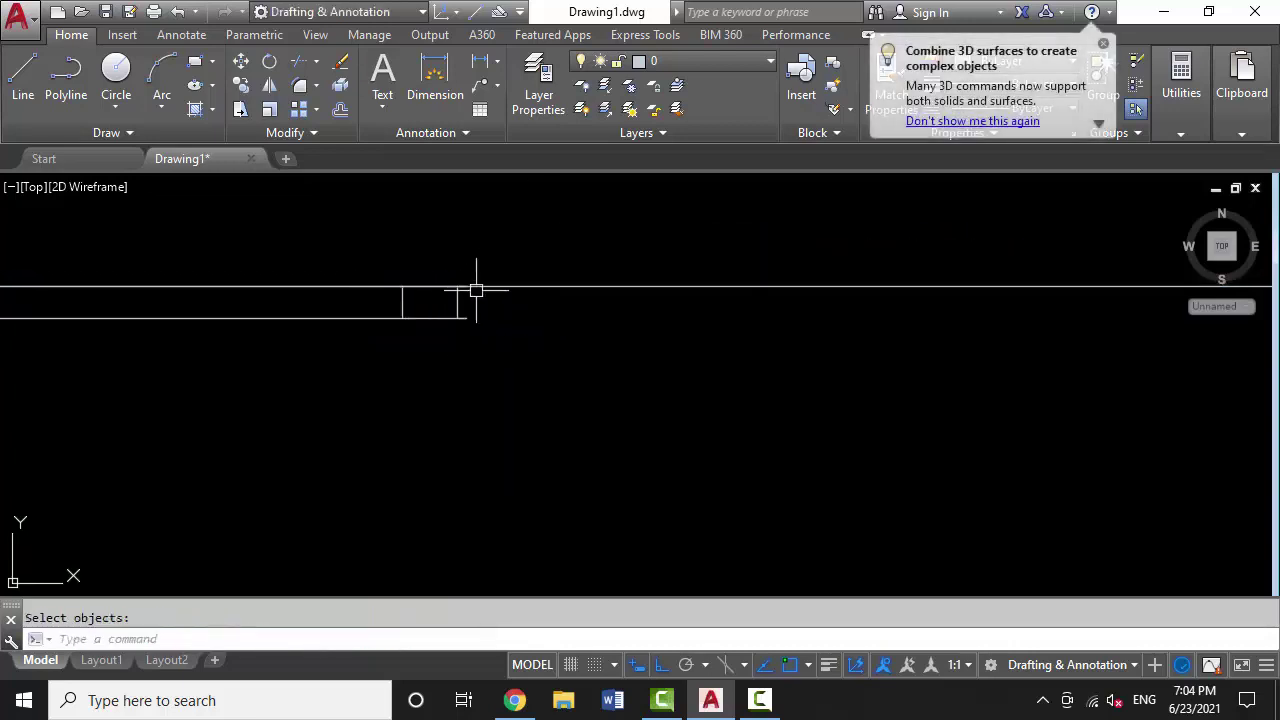
{"action": "scroll", "coordinate": [526, 317], "scroll_direction": "down", "scroll_amount": 3}
{"action": "type", "text": "S"}
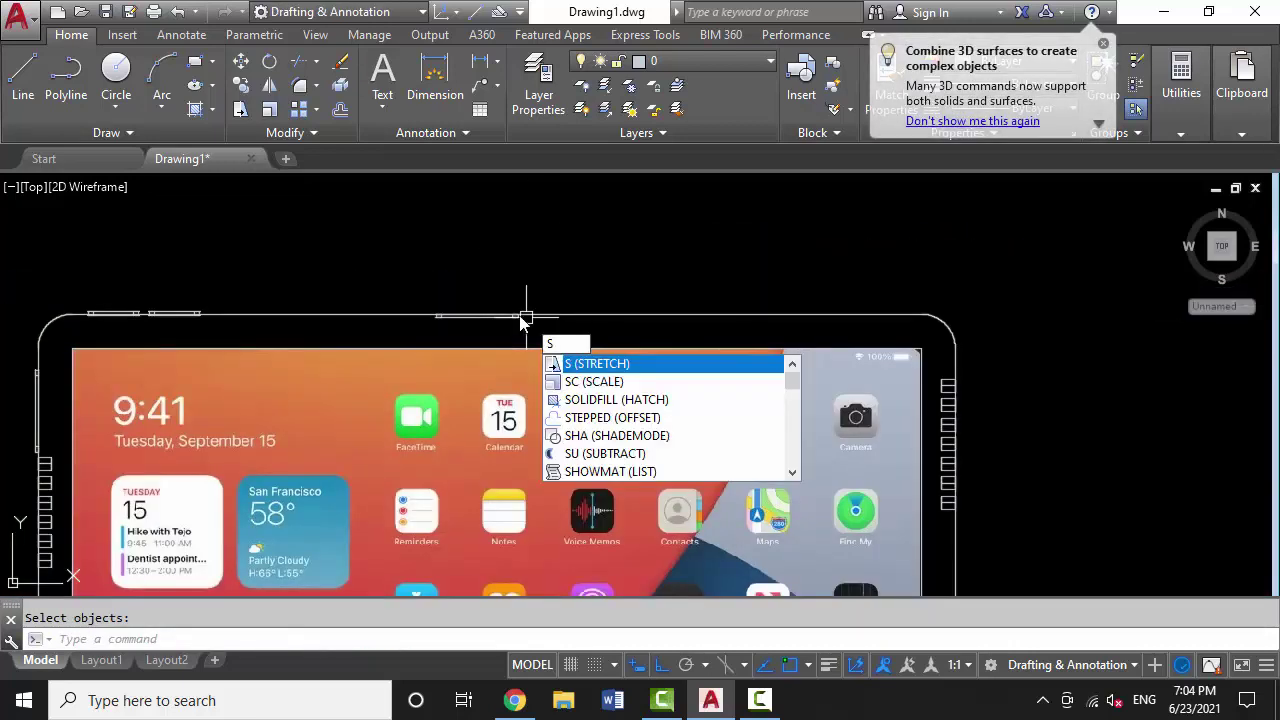
Shade the model flat with edges and orbit in close to the side button slot
{"action": "type", "text": "ha"}
{"action": "key", "text": "Escape"}
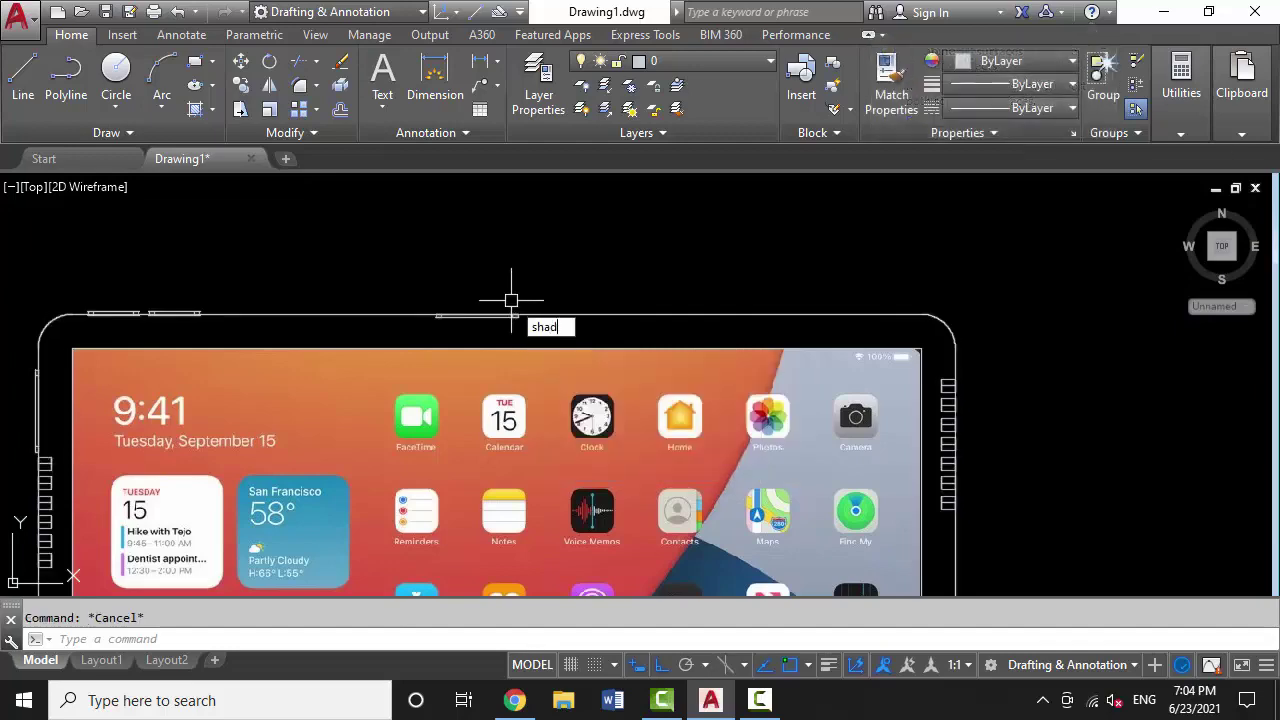
{"action": "type", "text": "shade"}
{"action": "key", "text": "Return"}
{"action": "scroll", "coordinate": [514, 277], "scroll_direction": "down", "scroll_amount": 3}
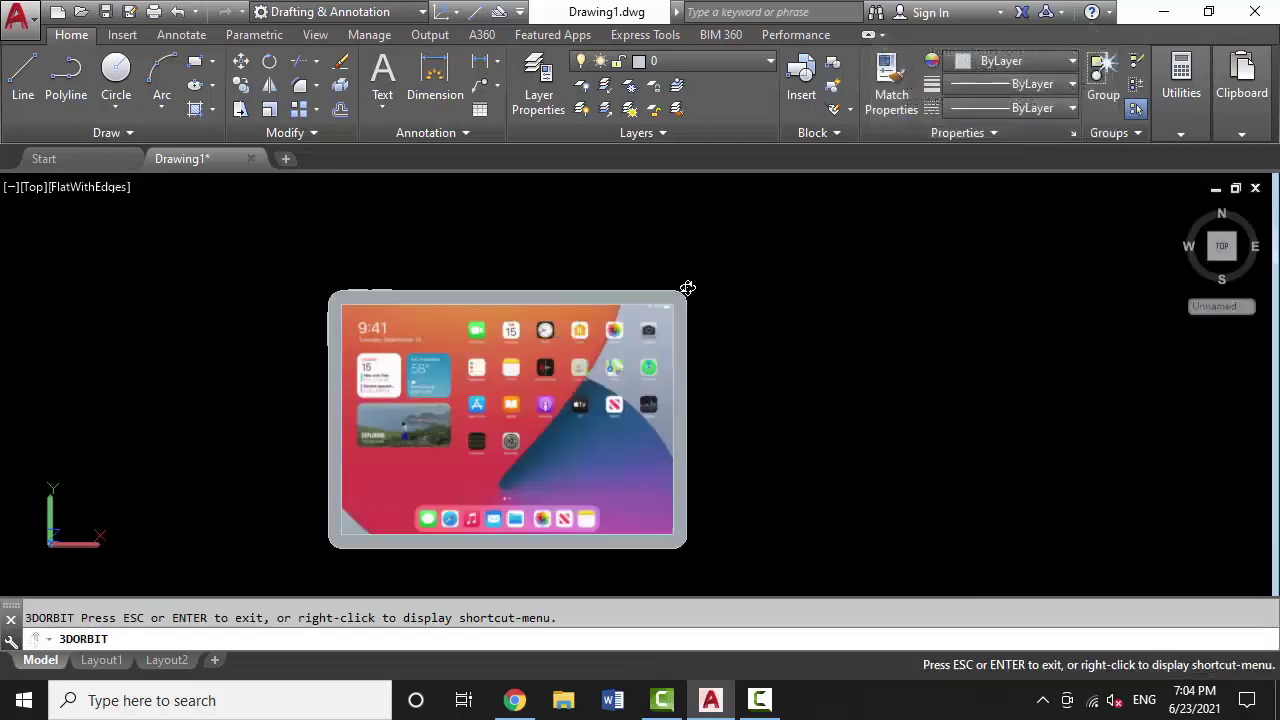
{"action": "middle_click_drag", "start_coordinate": [686, 286], "coordinate": [585, 311], "text": "shift"}
{"action": "left_click_drag", "start_coordinate": [585, 311], "coordinate": [630, 306]}
{"action": "scroll", "coordinate": [634, 323], "scroll_direction": "up", "scroll_amount": 3}
{"action": "scroll", "coordinate": [628, 337], "scroll_direction": "up", "scroll_amount": 3}
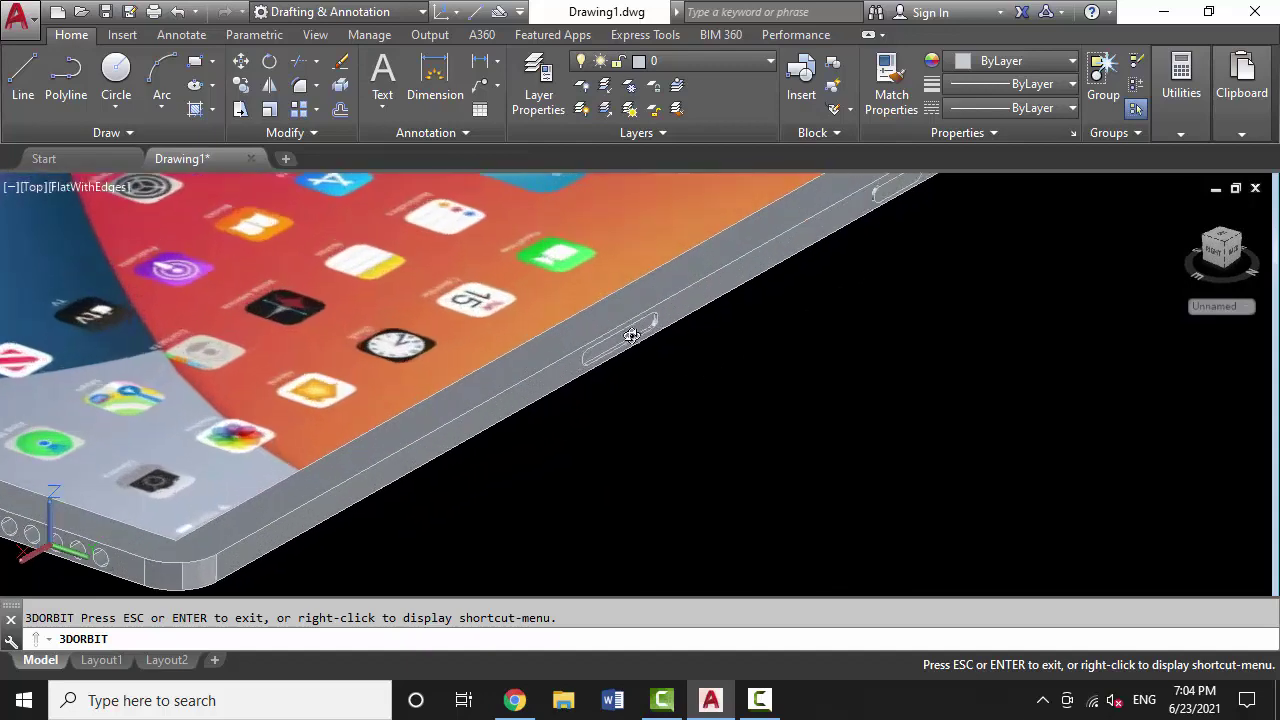
{"action": "scroll", "coordinate": [649, 342], "scroll_direction": "up", "scroll_amount": 3}
{"action": "scroll", "coordinate": [540, 263], "scroll_direction": "up", "scroll_amount": 3}
{"action": "middle_click_drag", "start_coordinate": [540, 263], "coordinate": [508, 377]}
{"action": "scroll", "coordinate": [544, 471], "scroll_direction": "up", "scroll_amount": 2}
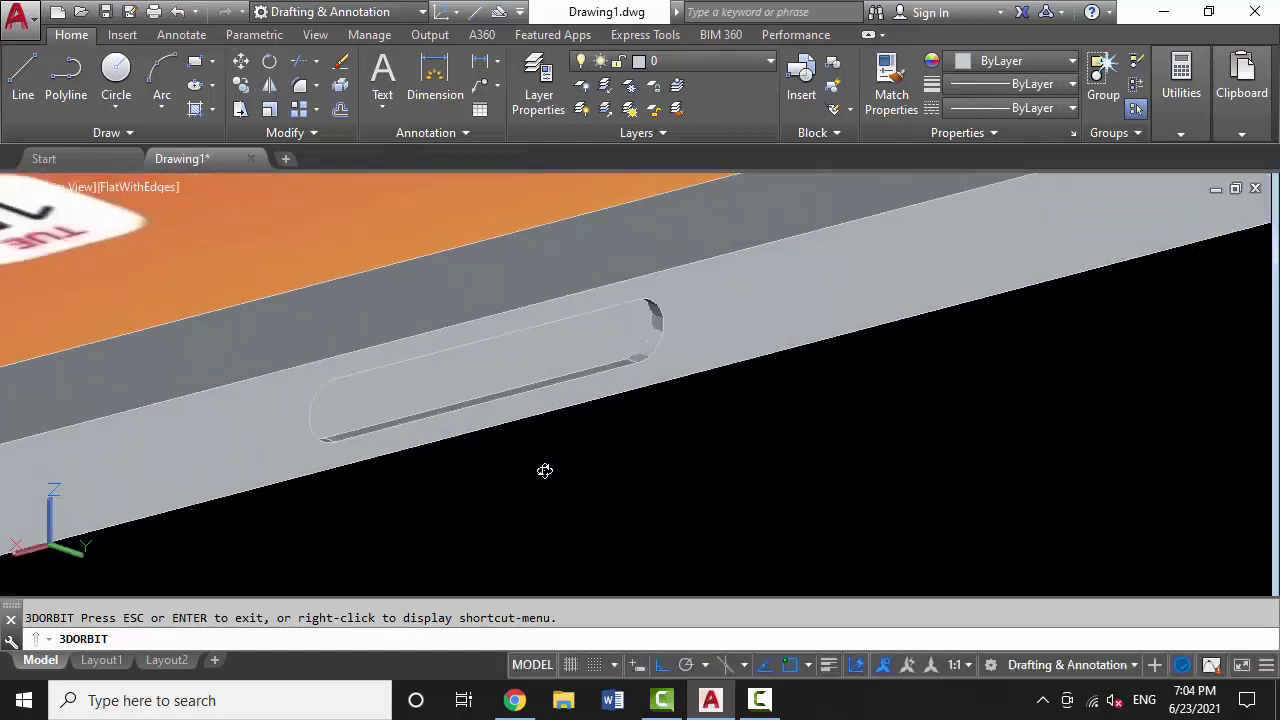
{"action": "type", "text": "f"}
Fillet the button slot's end edge with a 0.8 radius
{"action": "key", "text": "Return"}
{"action": "type", "text": "r"}
{"action": "key", "text": "Return"}
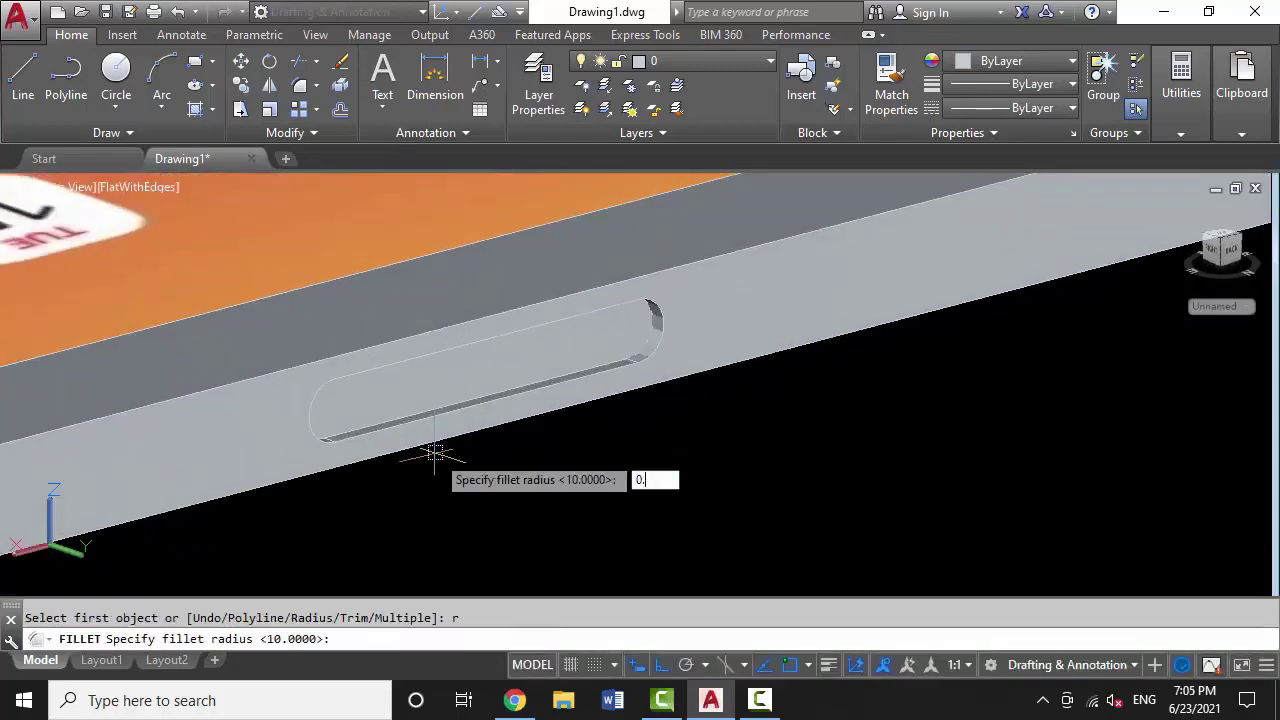
{"action": "type", "text": "8"}
{"action": "key", "text": "Return"}
{"action": "left_click", "coordinate": [338, 407]}
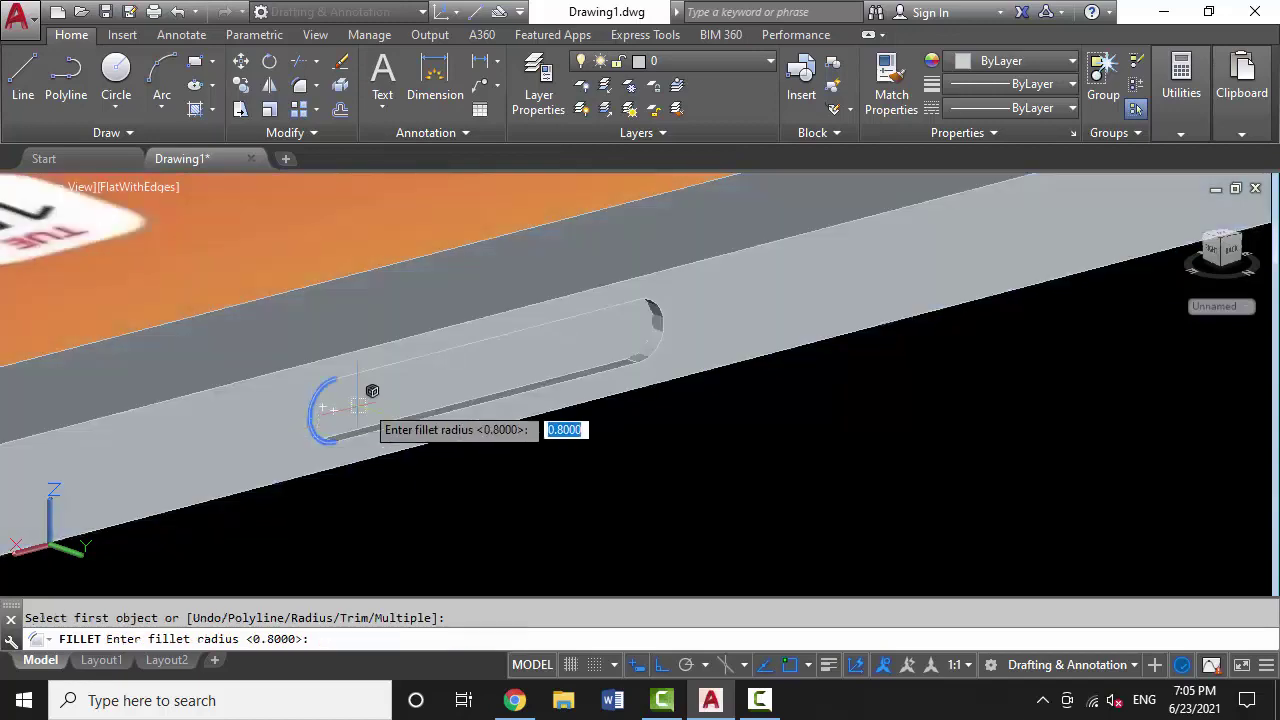
{"action": "key", "text": "Return"}
{"action": "key", "text": "Return"}
{"action": "key", "text": "Return"}
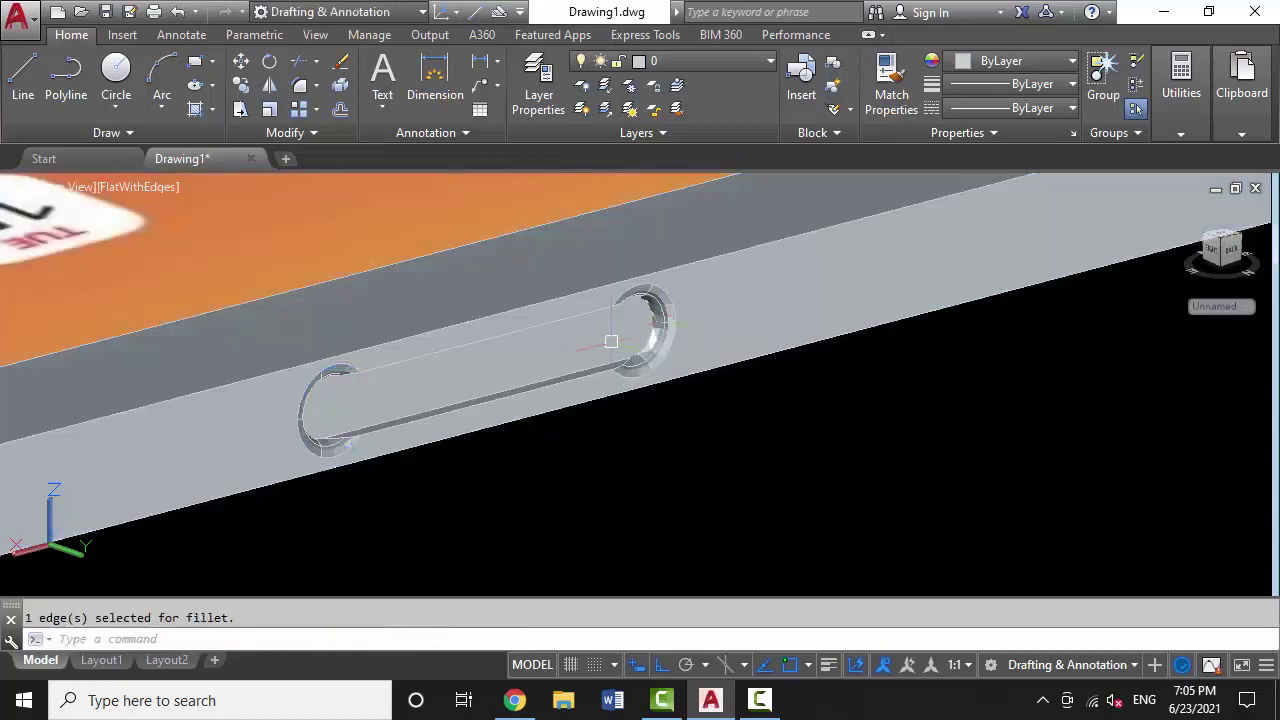
Zoom out and orbit to view the filleted slot on the tablet from another angle
{"action": "key", "text": "Return"}
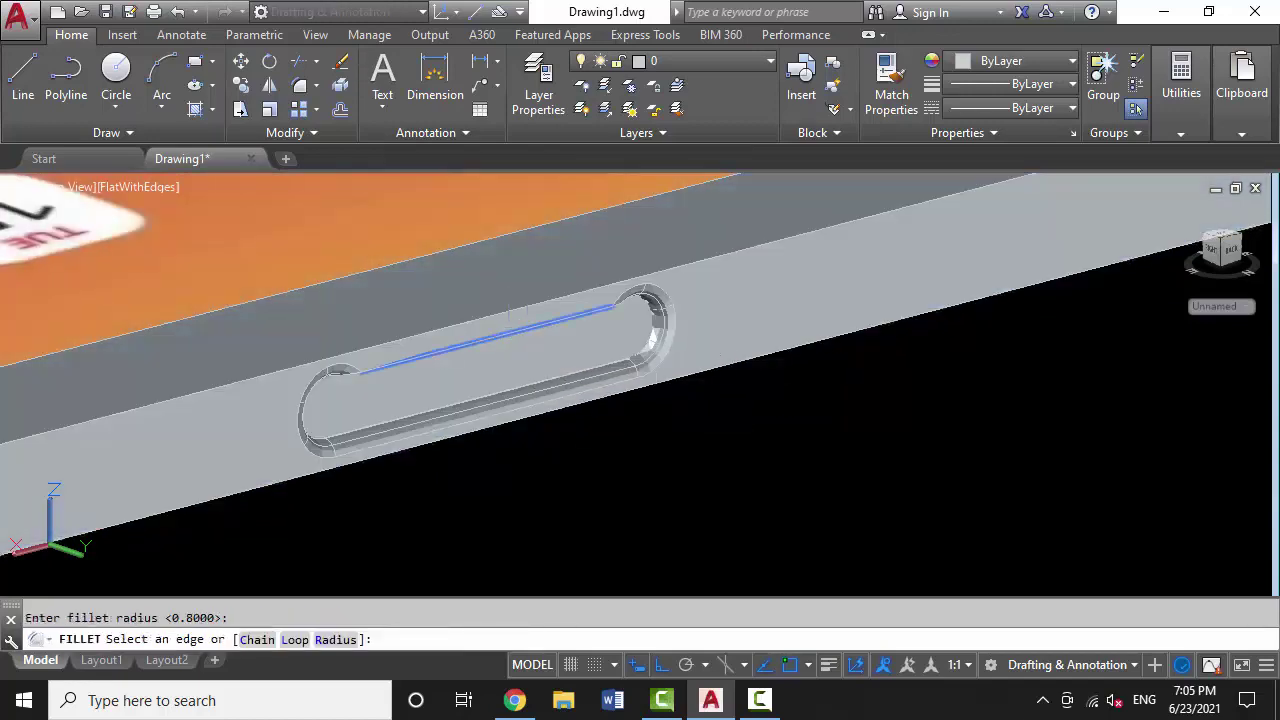
{"action": "key", "text": "Return"}
{"action": "scroll", "coordinate": [503, 466], "scroll_direction": "down", "scroll_amount": 3}
{"action": "key", "text": "Escape"}
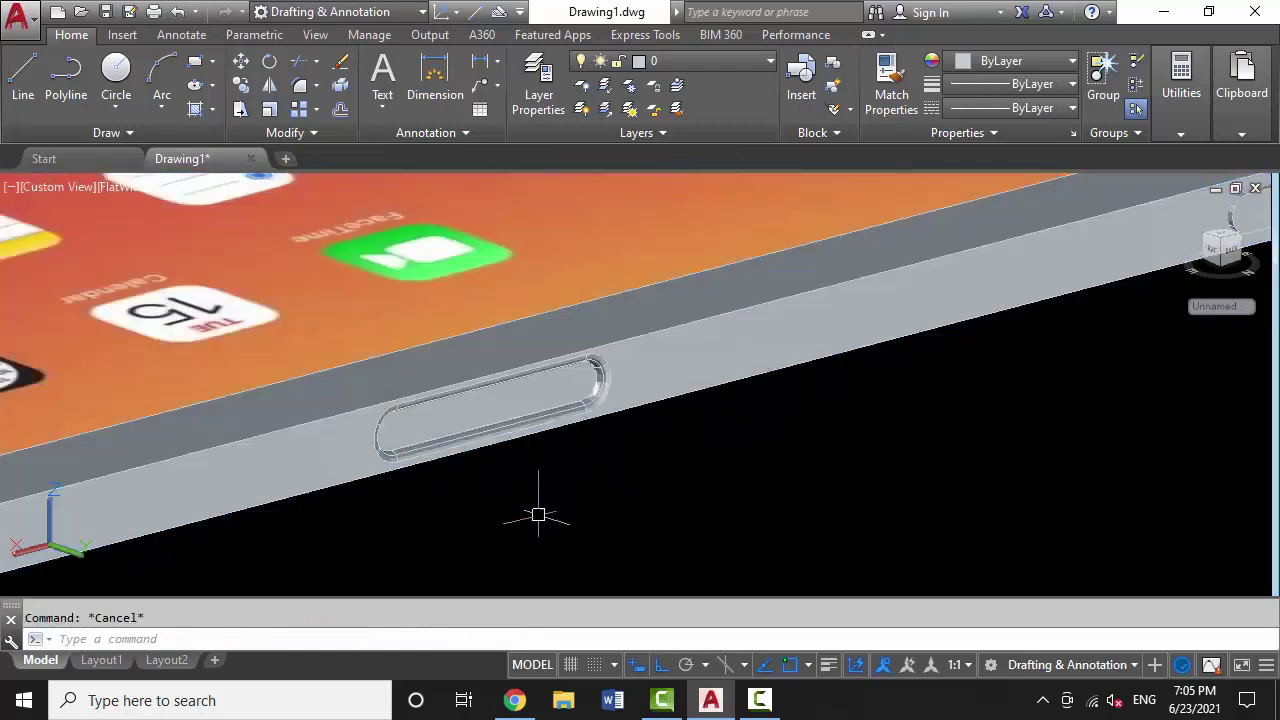
{"action": "scroll", "coordinate": [648, 436], "scroll_direction": "down", "scroll_amount": 3}
{"action": "scroll", "coordinate": [650, 445], "scroll_direction": "up", "scroll_amount": 2}
{"action": "scroll", "coordinate": [659, 468], "scroll_direction": "down", "scroll_amount": 3}
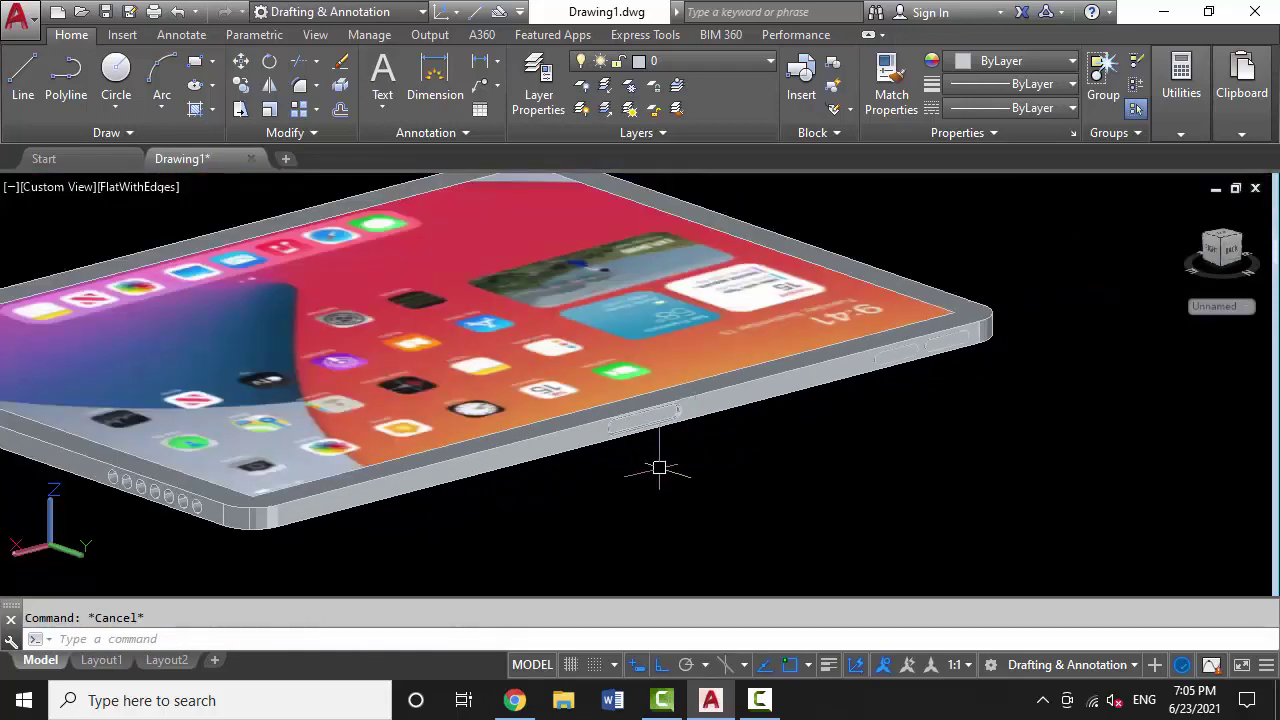
{"action": "mouse_move", "coordinate": [659, 468]}
{"action": "middle_mouse_down", "text": "shift"}
{"action": "mouse_move", "coordinate": [694, 449]}
{"action": "mouse_move", "coordinate": [786, 451]}
{"action": "mouse_move", "coordinate": [494, 366]}
{"action": "mouse_move", "coordinate": [600, 487]}
{"action": "mouse_move", "coordinate": [746, 411]}
{"action": "mouse_move", "coordinate": [585, 258]}
{"action": "mouse_move", "coordinate": [769, 509]}
{"action": "middle_mouse_up", "text": "shift"}
Set the tablet body's colour to grey 99,100,102 in Properties
{"action": "scroll", "coordinate": [746, 411], "scroll_direction": "up", "scroll_amount": 2}
{"action": "scroll", "coordinate": [746, 411], "scroll_direction": "up", "scroll_amount": 2}
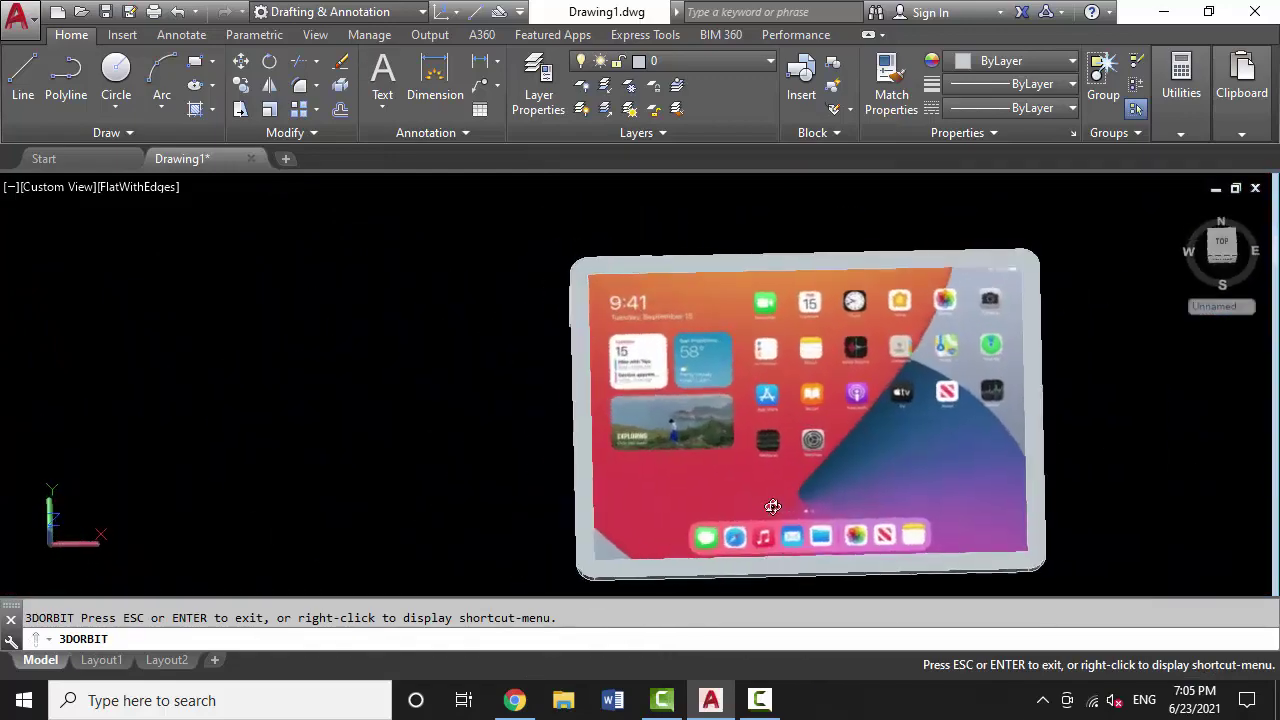
{"action": "scroll", "coordinate": [283, 294], "scroll_direction": "up", "scroll_amount": 2}
{"action": "scroll", "coordinate": [283, 294], "scroll_direction": "down", "scroll_amount": 1}
{"action": "scroll", "coordinate": [389, 358], "scroll_direction": "up", "scroll_amount": 2}
{"action": "scroll", "coordinate": [389, 358], "scroll_direction": "up", "scroll_amount": 2}
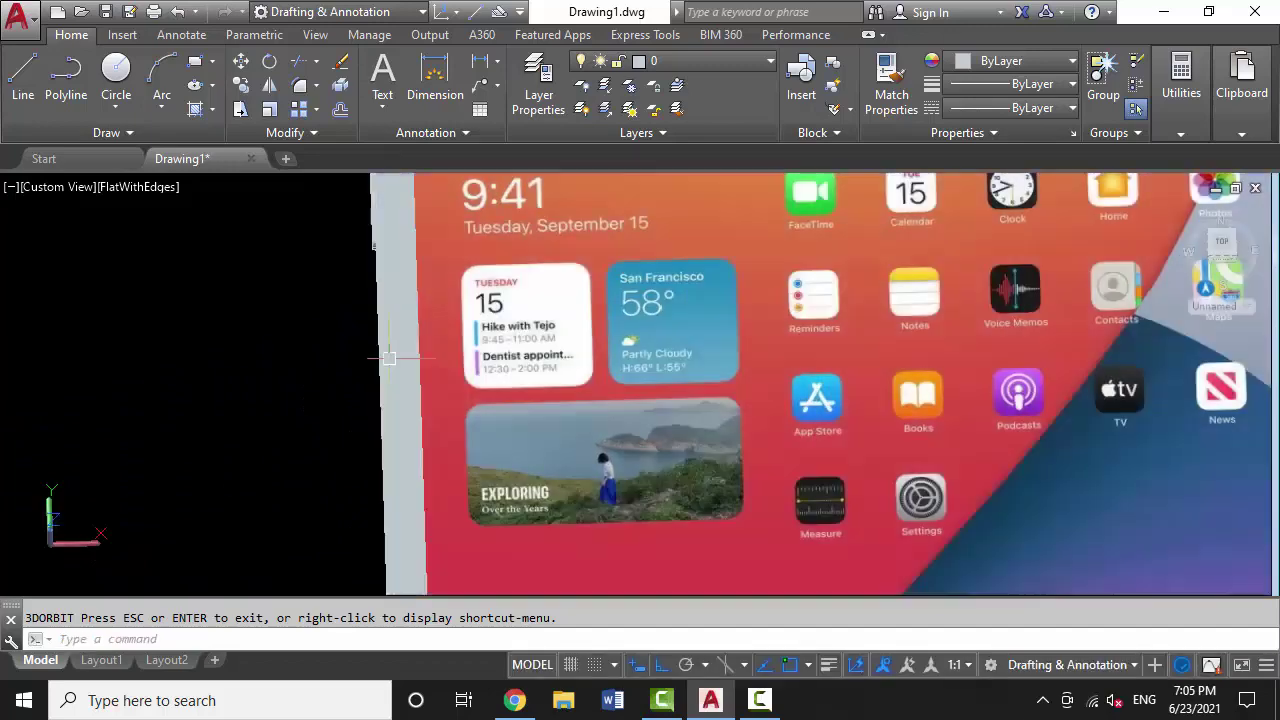
{"action": "scroll", "coordinate": [389, 358], "scroll_direction": "down", "scroll_amount": 4}
{"action": "left_click", "coordinate": [389, 358]}
{"action": "left_click", "coordinate": [1043, 70]}
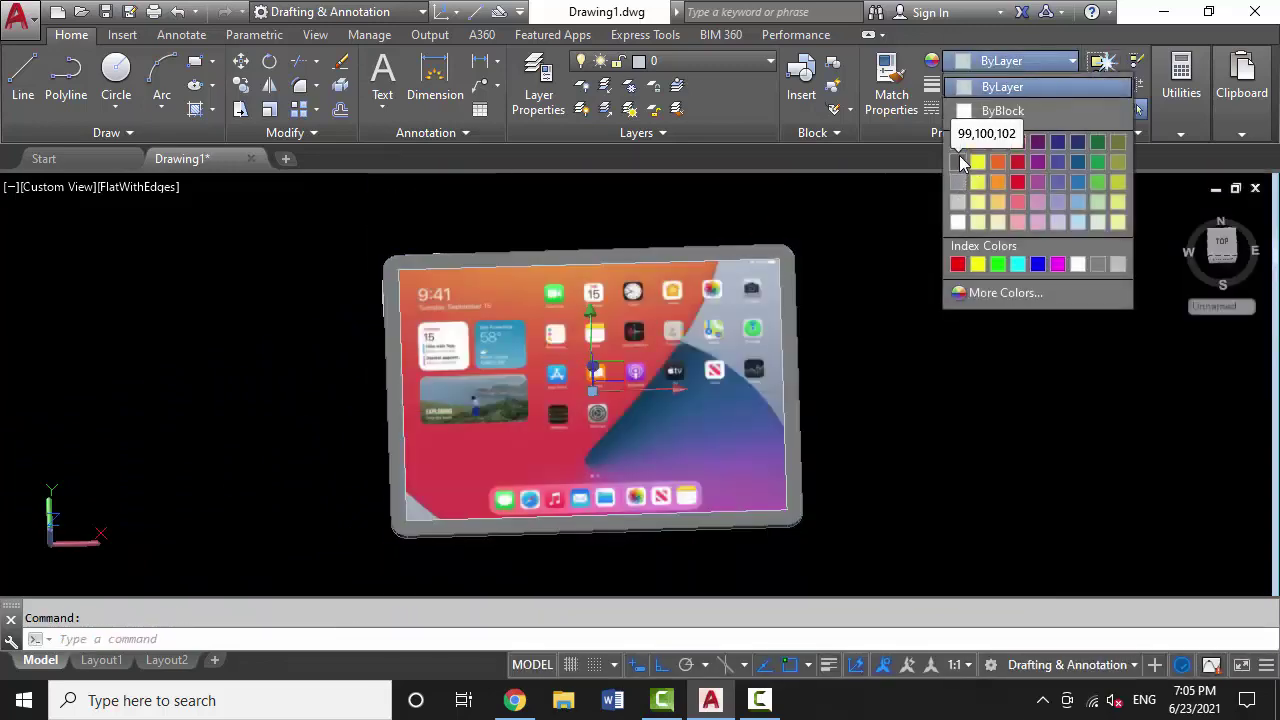
{"action": "left_click", "coordinate": [960, 163]}
{"action": "key", "text": "Escape"}
Orbit the grey tablet to a tilted view
{"action": "scroll", "coordinate": [810, 300], "scroll_direction": "up", "scroll_amount": 3}
{"action": "scroll", "coordinate": [430, 340], "scroll_direction": "down", "scroll_amount": 2}
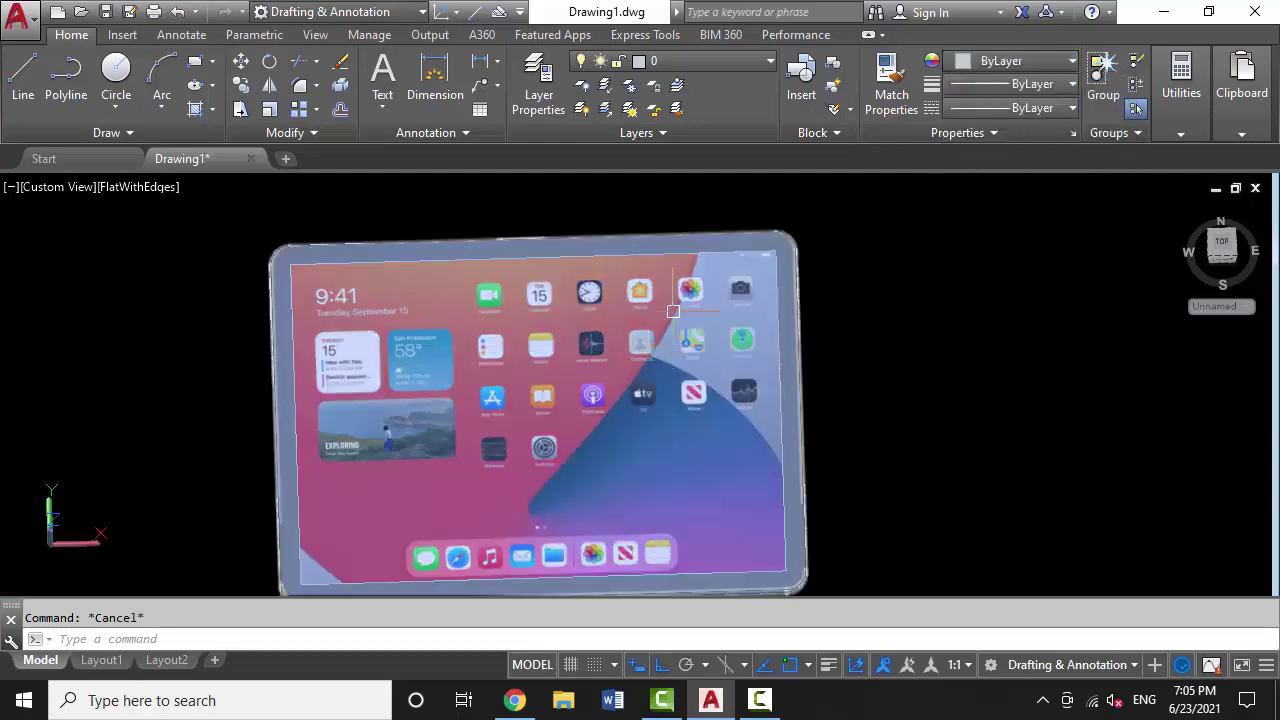
{"action": "scroll", "coordinate": [430, 340], "scroll_direction": "down", "scroll_amount": 2}
{"action": "scroll", "coordinate": [417, 334], "scroll_direction": "up", "scroll_amount": 3}
{"action": "mouse_move", "coordinate": [440, 360]}
{"action": "middle_mouse_down", "text": "shift"}
{"action": "mouse_move", "coordinate": [497, 249]}
{"action": "mouse_move", "coordinate": [469, 389]}
{"action": "mouse_move", "coordinate": [469, 255]}
{"action": "mouse_move", "coordinate": [354, 289]}
{"action": "mouse_move", "coordinate": [660, 243]}
{"action": "mouse_move", "coordinate": [763, 383]}
{"action": "mouse_move", "coordinate": [401, 296]}
{"action": "middle_mouse_up", "text": "shift"}
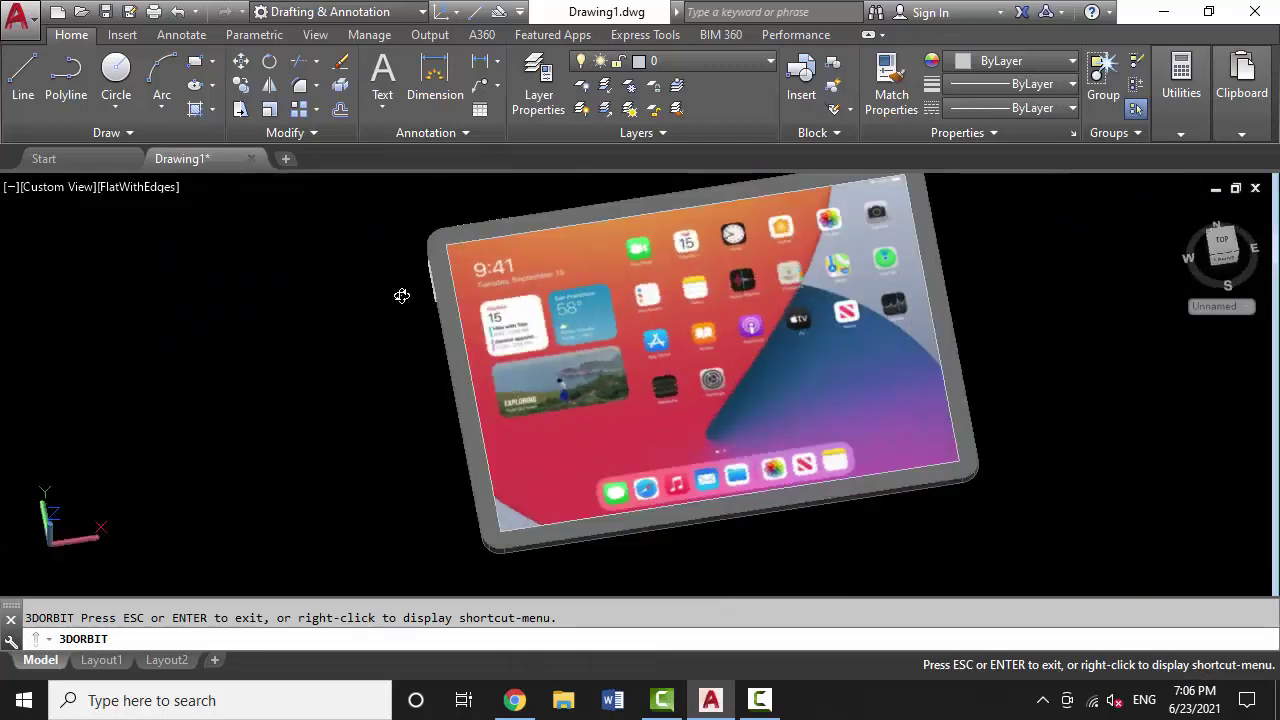
Switch to a preset view looking at the tablet's back from below
{"action": "left_click", "coordinate": [58, 187]}
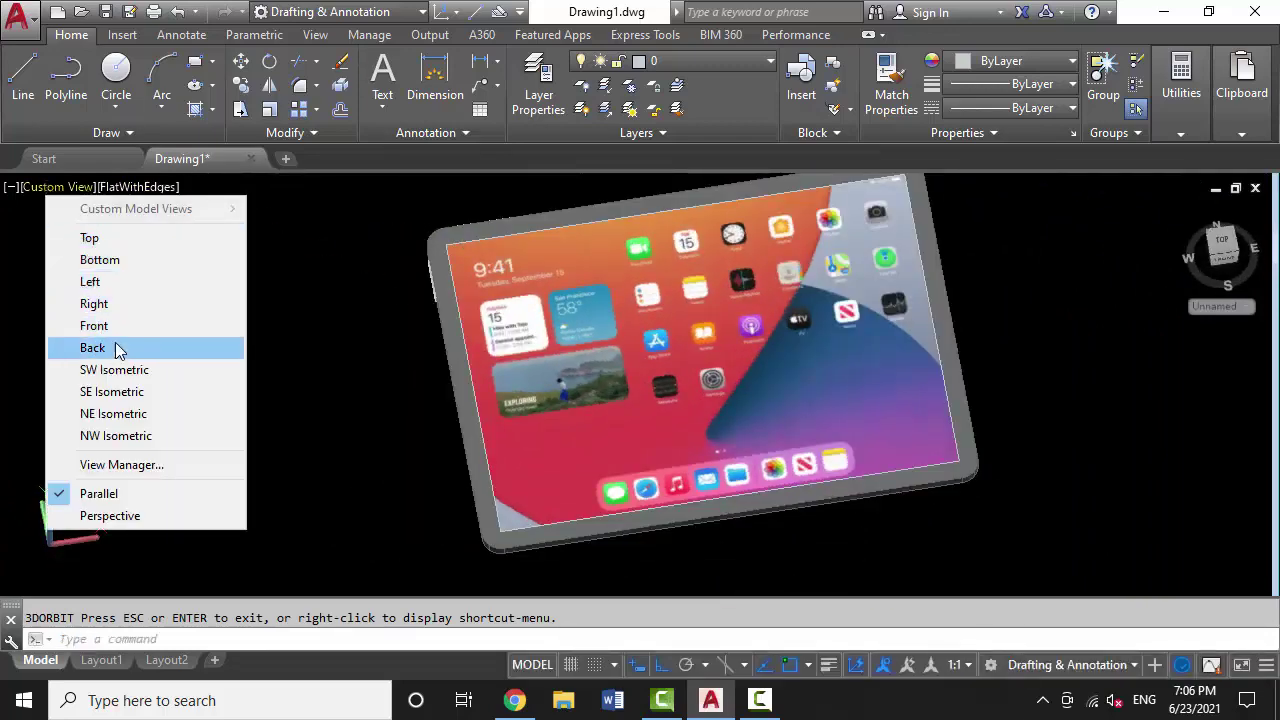
{"action": "left_click", "coordinate": [114, 259]}
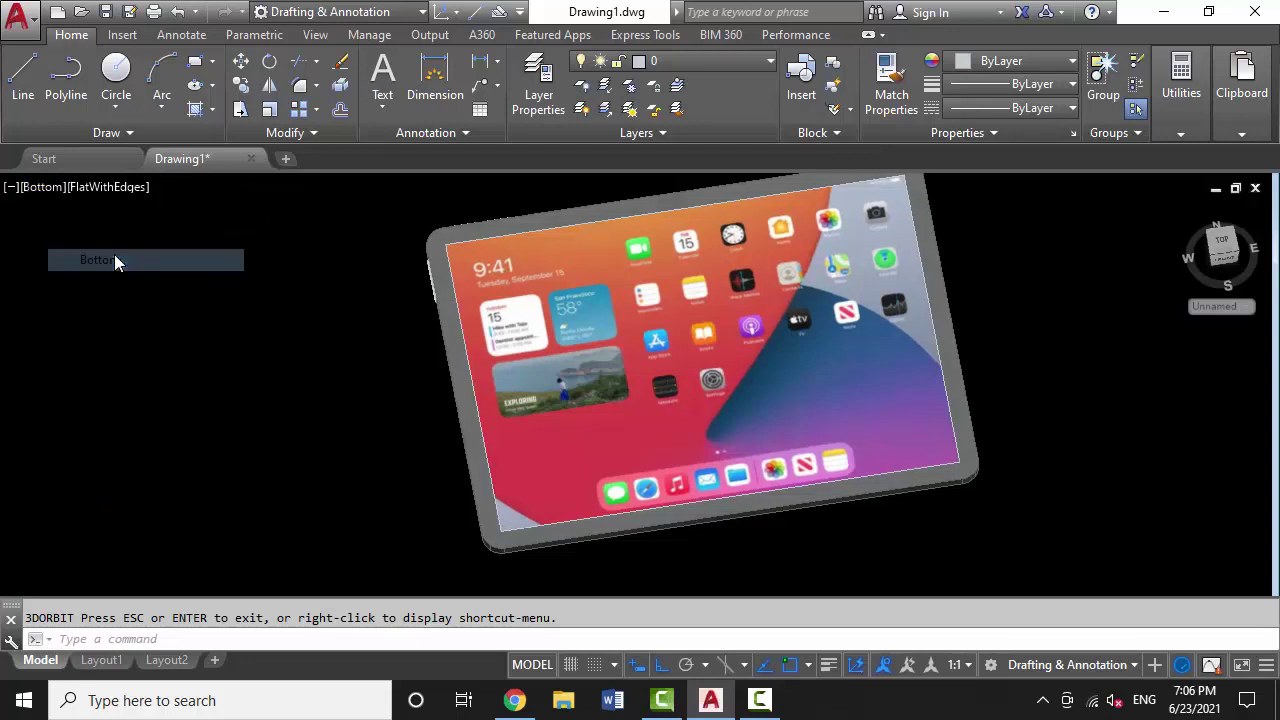
{"action": "scroll", "coordinate": [667, 440], "scroll_direction": "down", "scroll_amount": 2}
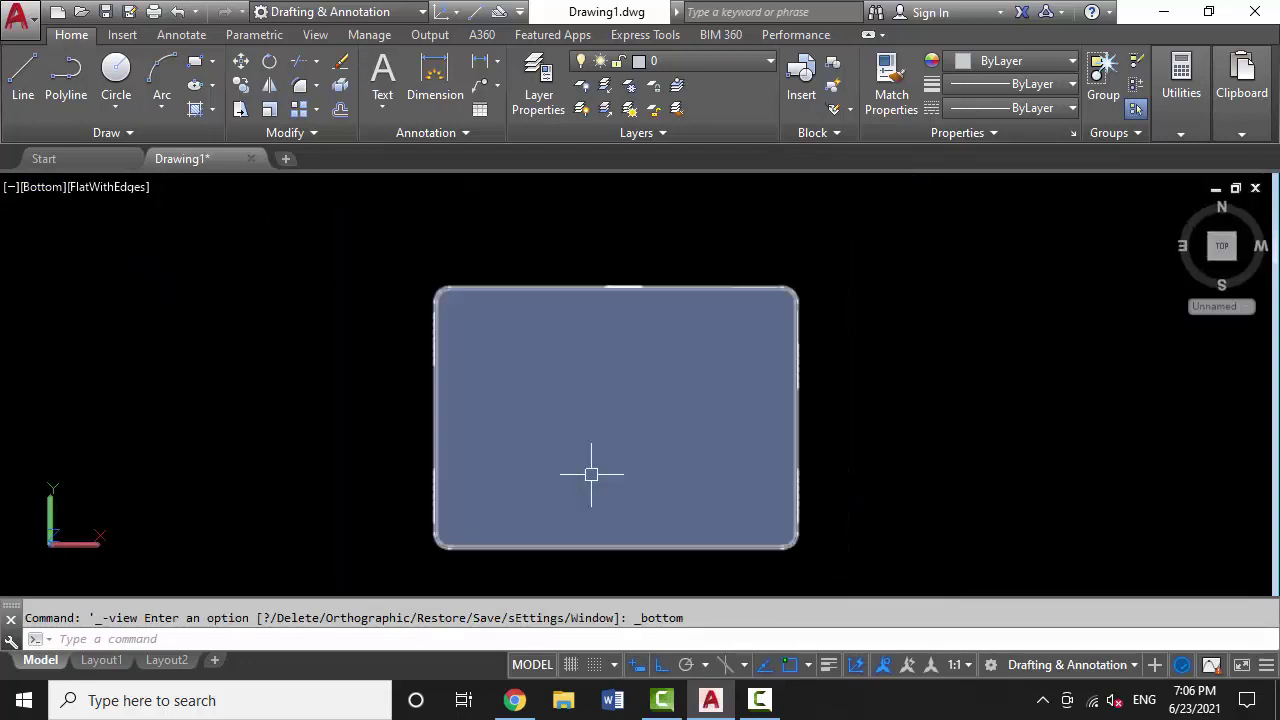
{"action": "scroll", "coordinate": [808, 289], "scroll_direction": "up", "scroll_amount": 3}
{"action": "scroll", "coordinate": [754, 317], "scroll_direction": "up", "scroll_amount": 2}
Draw the rear camera circle near the back's top-right corner
{"action": "type", "text": "c"}
{"action": "key", "text": "Return"}
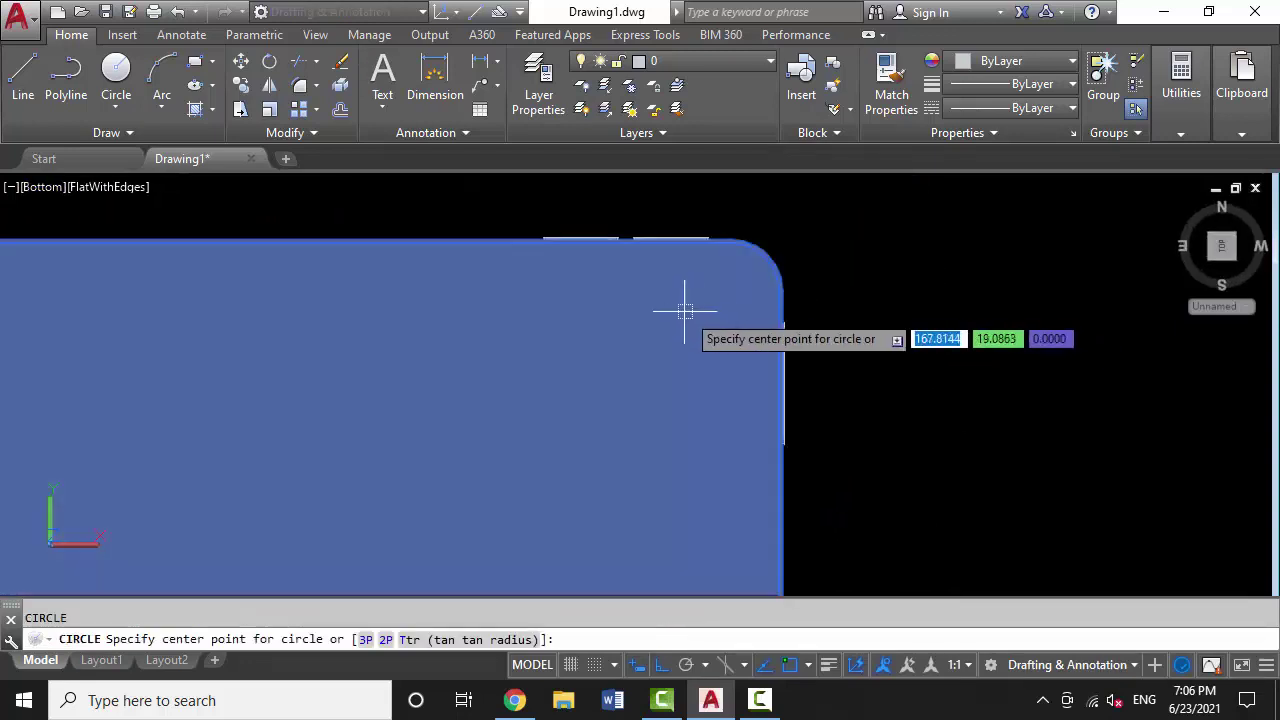
{"action": "left_click", "coordinate": [688, 310]}
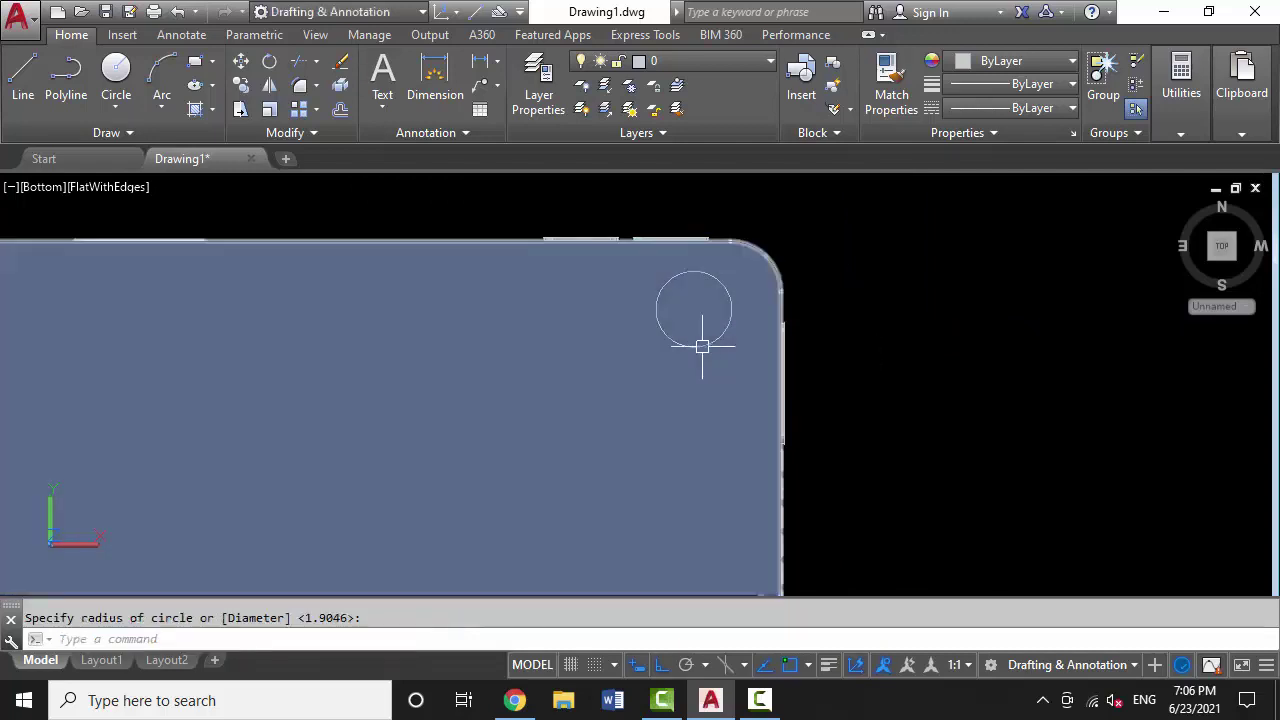
{"action": "scroll", "coordinate": [686, 330], "scroll_direction": "down", "scroll_amount": 2}
{"action": "scroll", "coordinate": [660, 310], "scroll_direction": "up", "scroll_amount": 1}
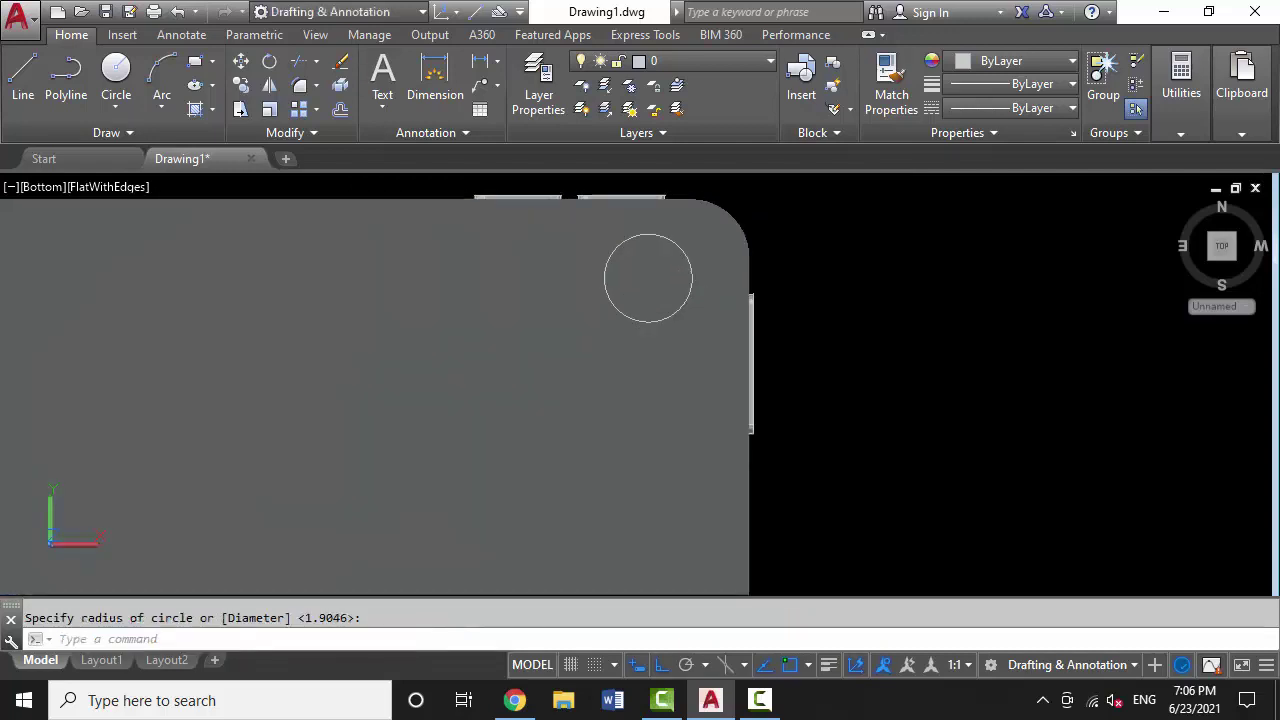
{"action": "left_click", "coordinate": [646, 337]}
{"action": "key", "text": "Escape"}
Resize the new camera circle with SCALE
{"action": "left_click", "coordinate": [609, 198]}
{"action": "left_click", "coordinate": [720, 357]}
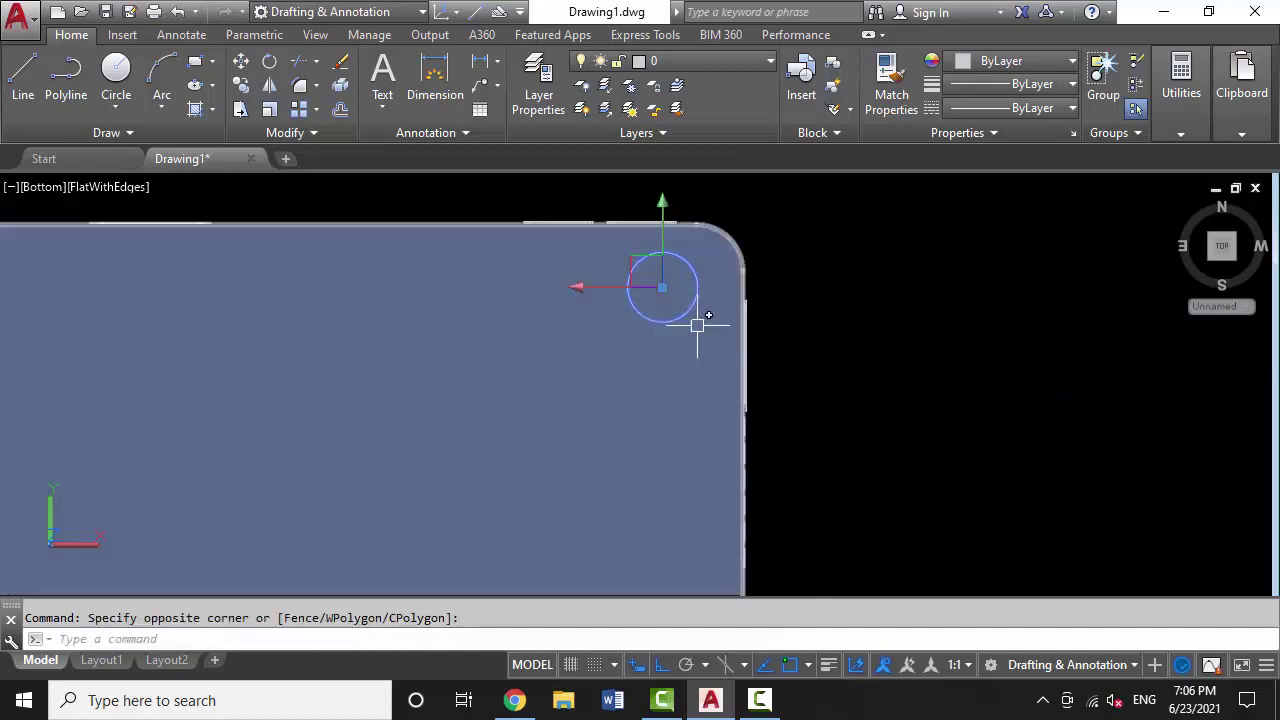
{"action": "type", "text": "sc"}
{"action": "key", "text": "Return"}
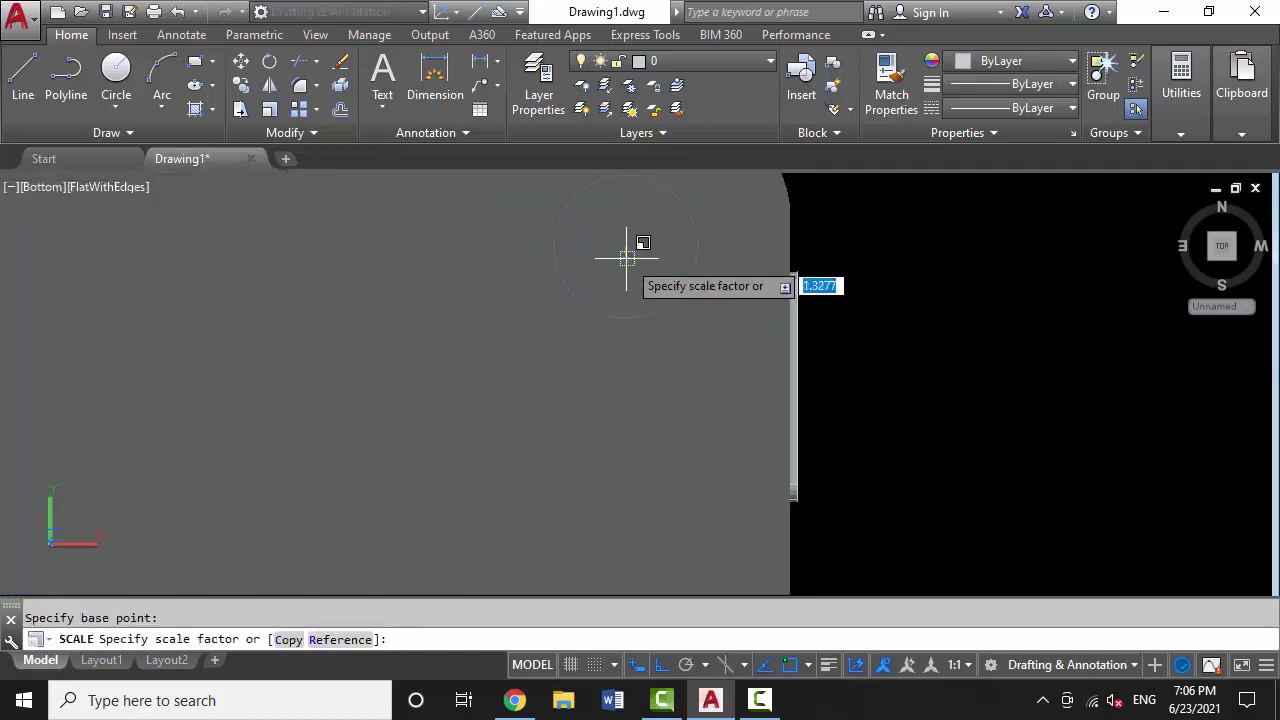
{"action": "scroll", "coordinate": [626, 258], "scroll_direction": "down", "scroll_amount": 2}
{"action": "scroll", "coordinate": [640, 292], "scroll_direction": "up", "scroll_amount": 1}
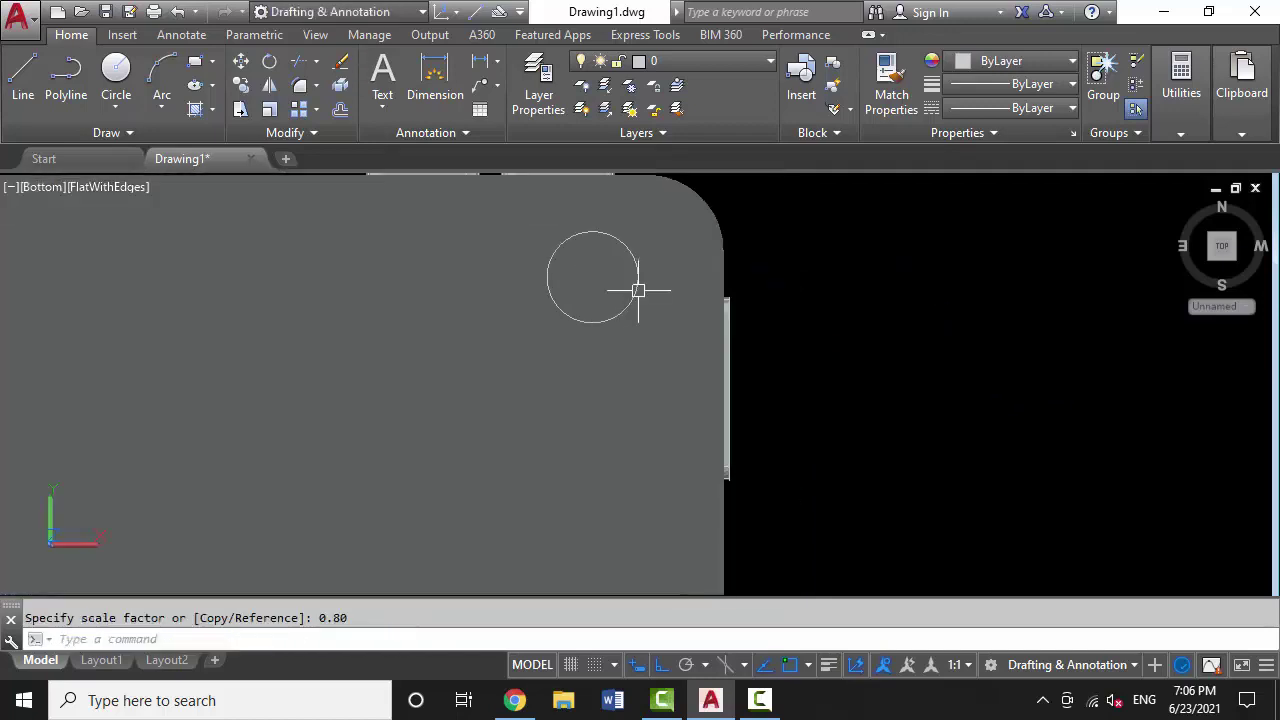
{"action": "scroll", "coordinate": [630, 295], "scroll_direction": "down", "scroll_amount": 2}
{"action": "scroll", "coordinate": [616, 308], "scroll_direction": "up", "scroll_amount": 1}
Copy the camera circle to a spot below the original
{"action": "left_click", "coordinate": [594, 240]}
{"action": "left_click", "coordinate": [720, 410]}
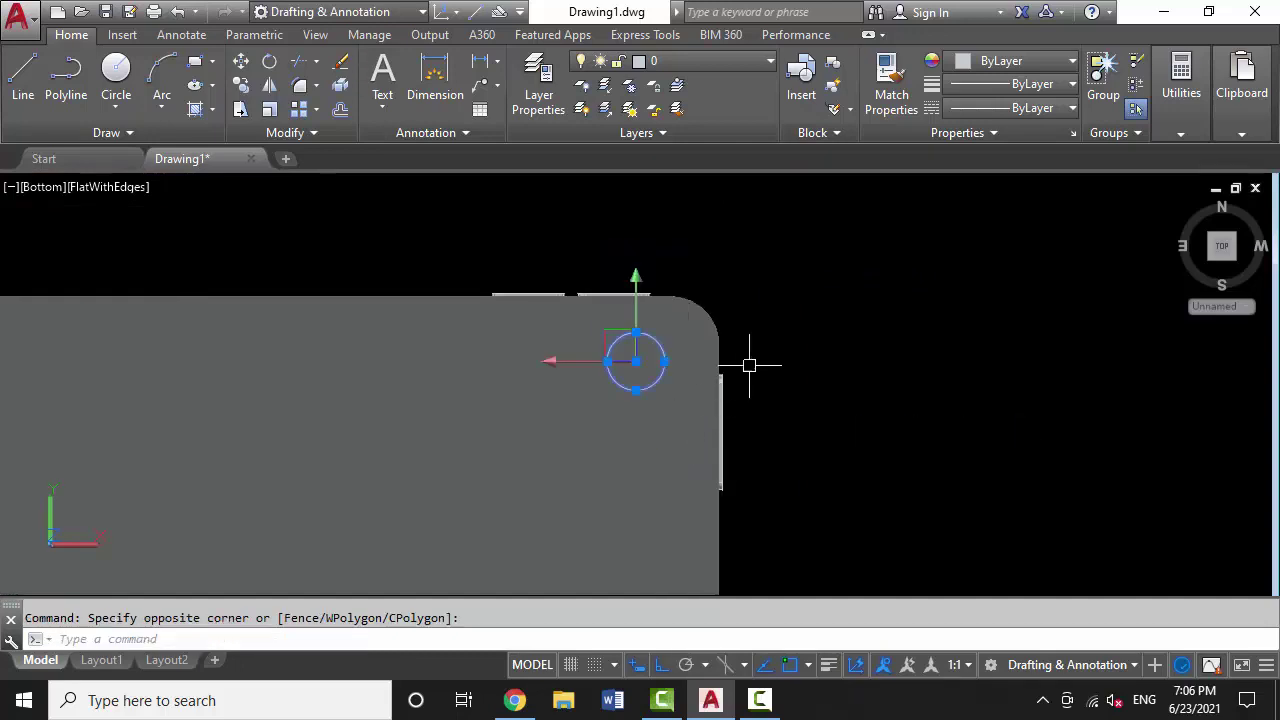
{"action": "scroll", "coordinate": [778, 360], "scroll_direction": "up", "scroll_amount": 1}
{"action": "type", "text": "cco"}
{"action": "key", "text": "Return"}
{"action": "left_click", "coordinate": [791, 305]}
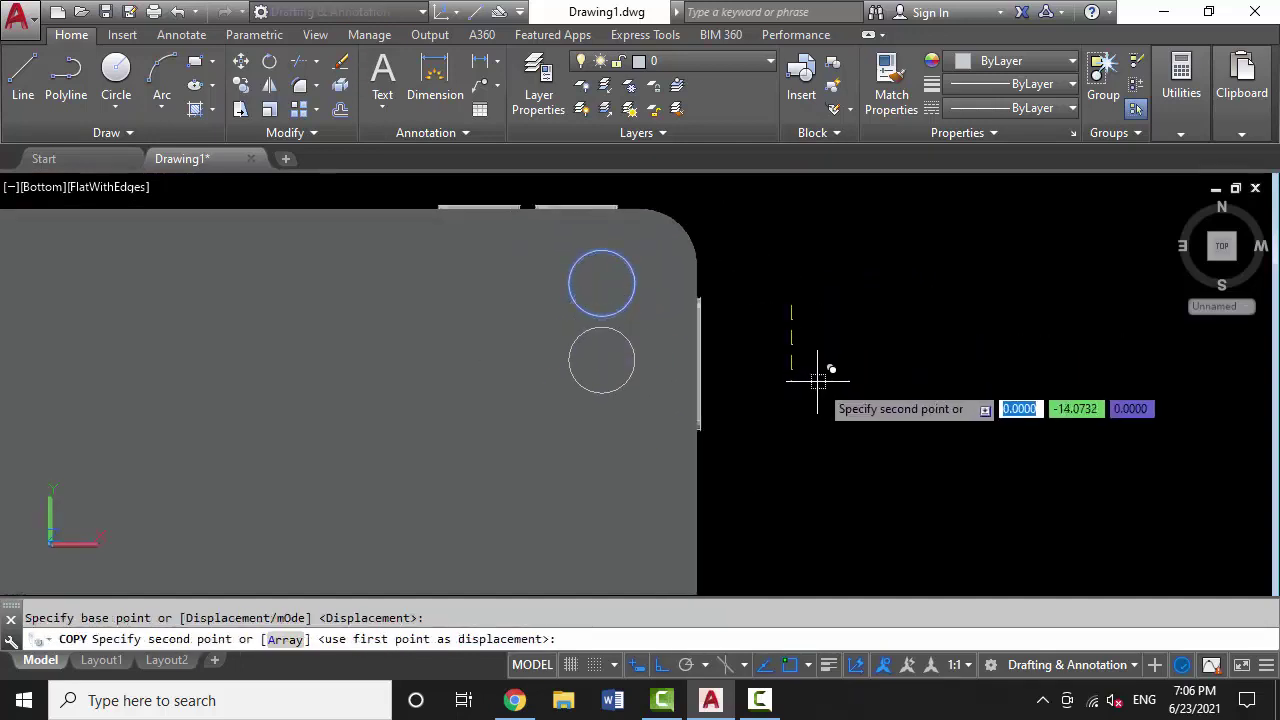
{"action": "left_click", "coordinate": [818, 378]}
{"action": "key", "text": "Return"}
{"action": "scroll", "coordinate": [586, 366], "scroll_direction": "up", "scroll_amount": 2}
{"action": "scroll", "coordinate": [629, 400], "scroll_direction": "down", "scroll_amount": 3}
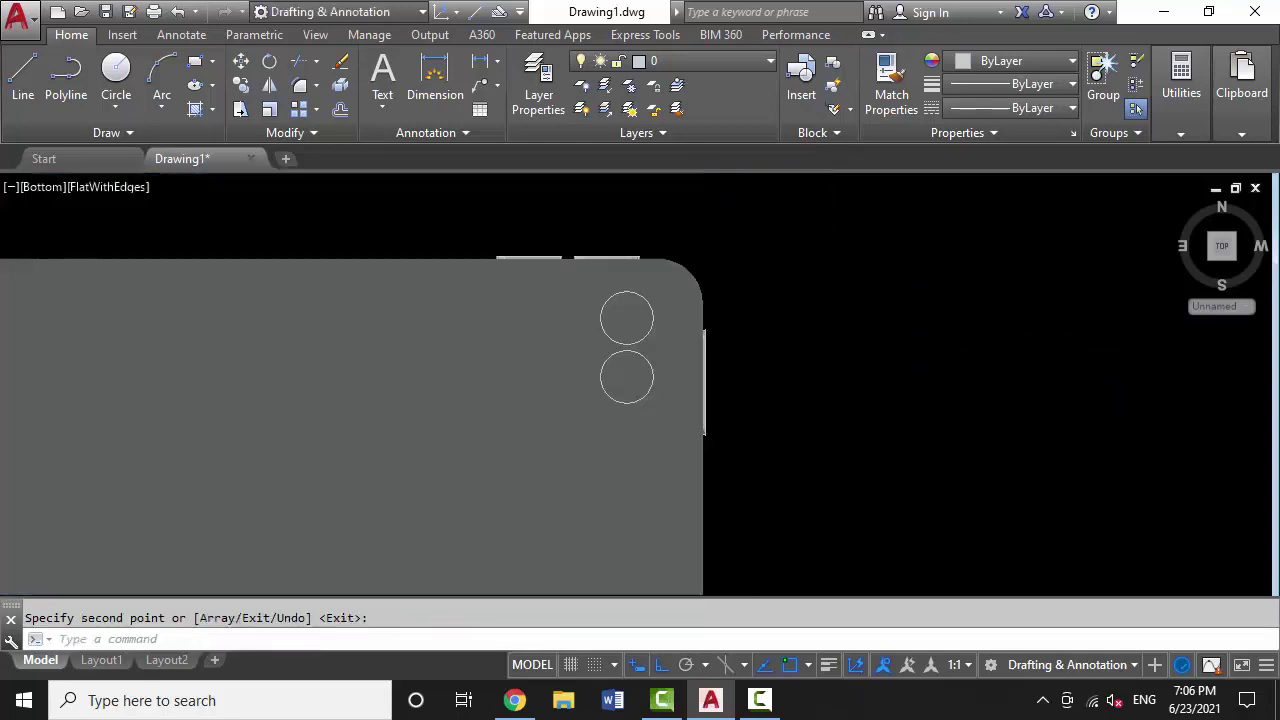
Scale the lower circle about its centre
{"action": "left_click", "coordinate": [596, 207]}
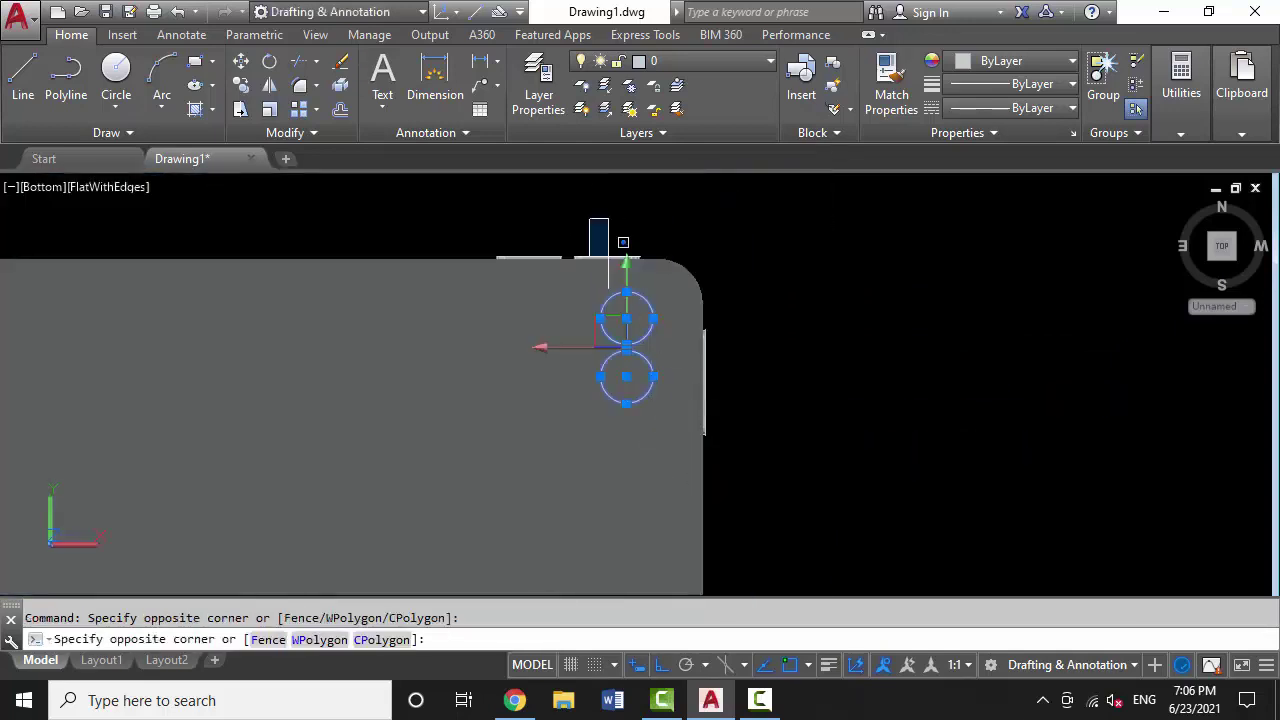
{"action": "left_click", "coordinate": [697, 362]}
{"action": "scroll", "coordinate": [651, 387], "scroll_direction": "up", "scroll_amount": 1}
{"action": "type", "text": "c"}
{"action": "key", "text": "Return"}
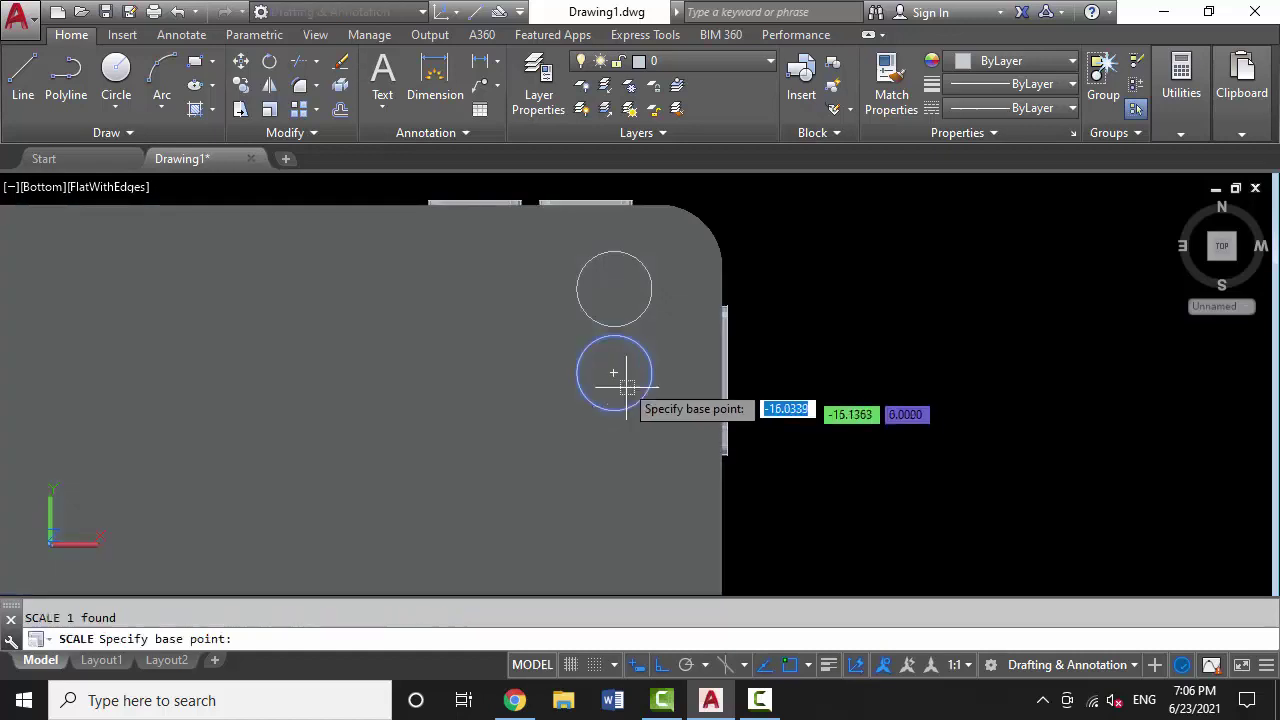
{"action": "left_click", "coordinate": [614, 373]}
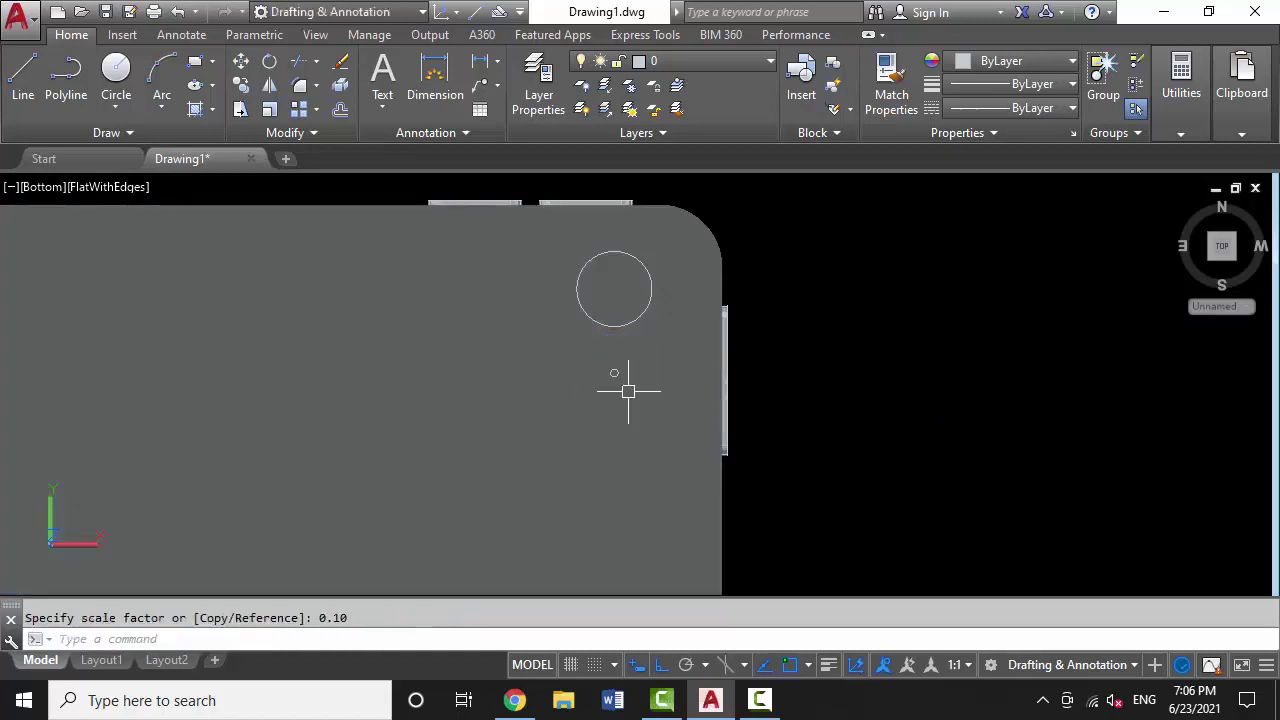
{"action": "scroll", "coordinate": [628, 390], "scroll_direction": "down", "scroll_amount": 3}
{"action": "scroll", "coordinate": [734, 400], "scroll_direction": "up", "scroll_amount": 1}
{"action": "scroll", "coordinate": [611, 337], "scroll_direction": "up", "scroll_amount": 2}
{"action": "scroll", "coordinate": [589, 322], "scroll_direction": "up", "scroll_amount": 2}
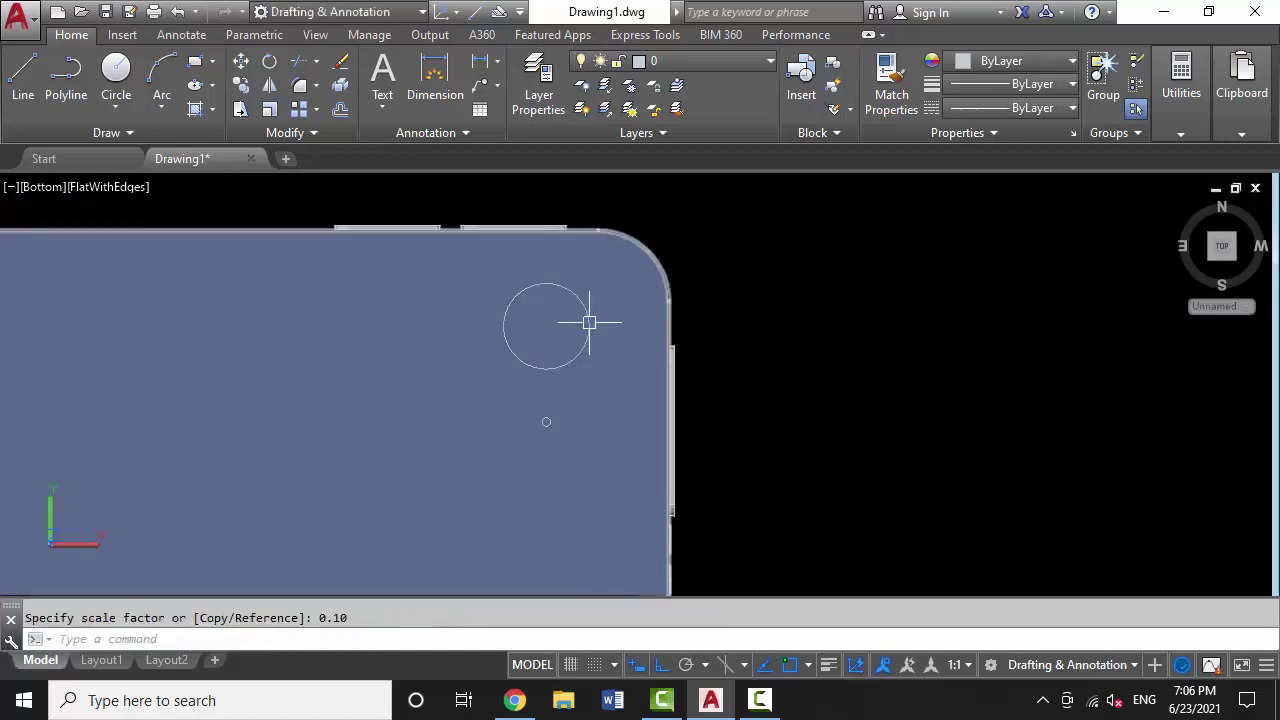
Attempt to offset and copy the camera circle, then cancel and undo the change
{"action": "type", "text": "o"}
{"action": "key", "text": "Return"}
{"action": "scroll", "coordinate": [590, 330], "scroll_direction": "up", "scroll_amount": 2}
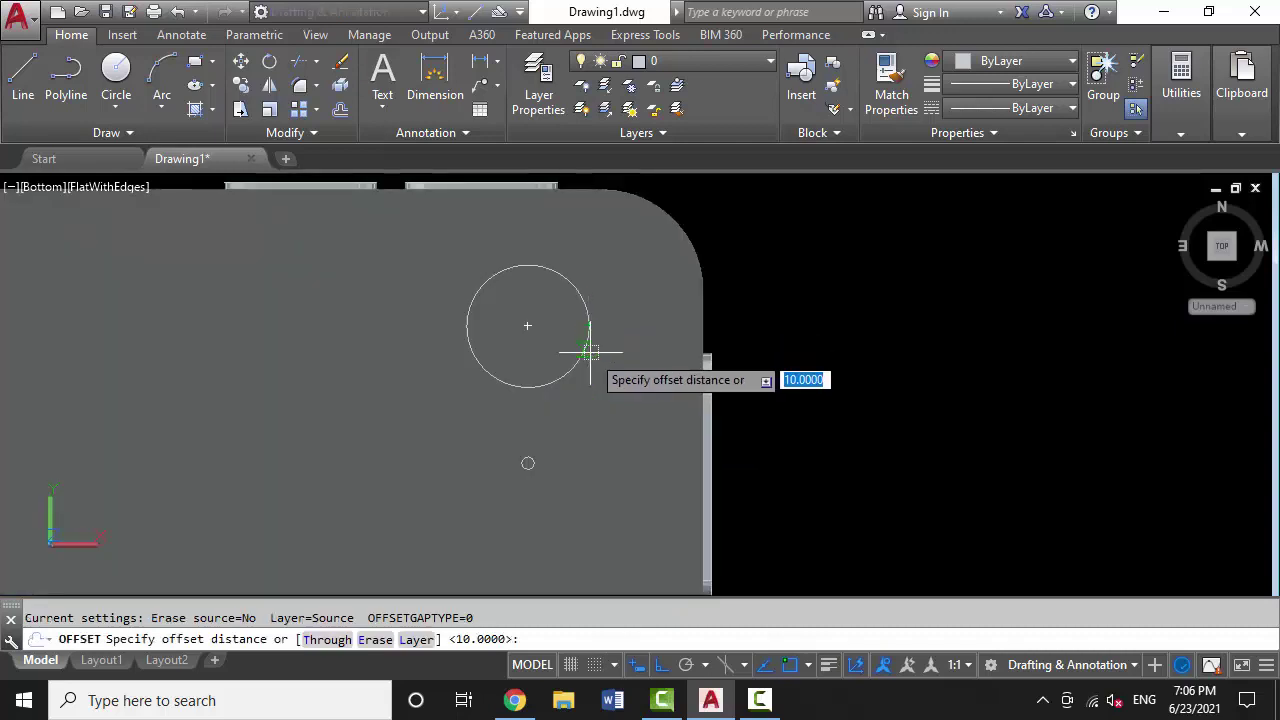
{"action": "key", "text": "Escape"}
{"action": "scroll", "coordinate": [583, 352], "scroll_direction": "down", "scroll_amount": 1}
{"action": "left_click", "coordinate": [514, 277]}
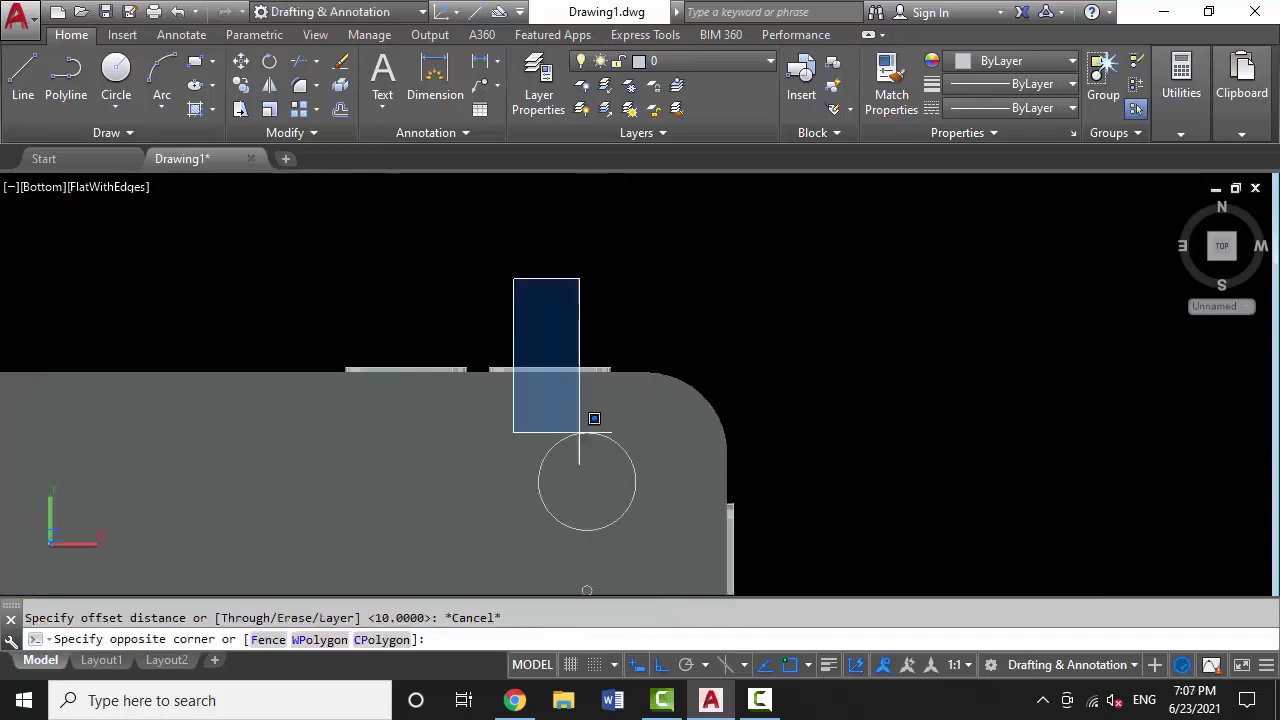
{"action": "left_click", "coordinate": [632, 460]}
{"action": "type", "text": "co"}
{"action": "key", "text": "Return"}
{"action": "left_click", "coordinate": [587, 482]}
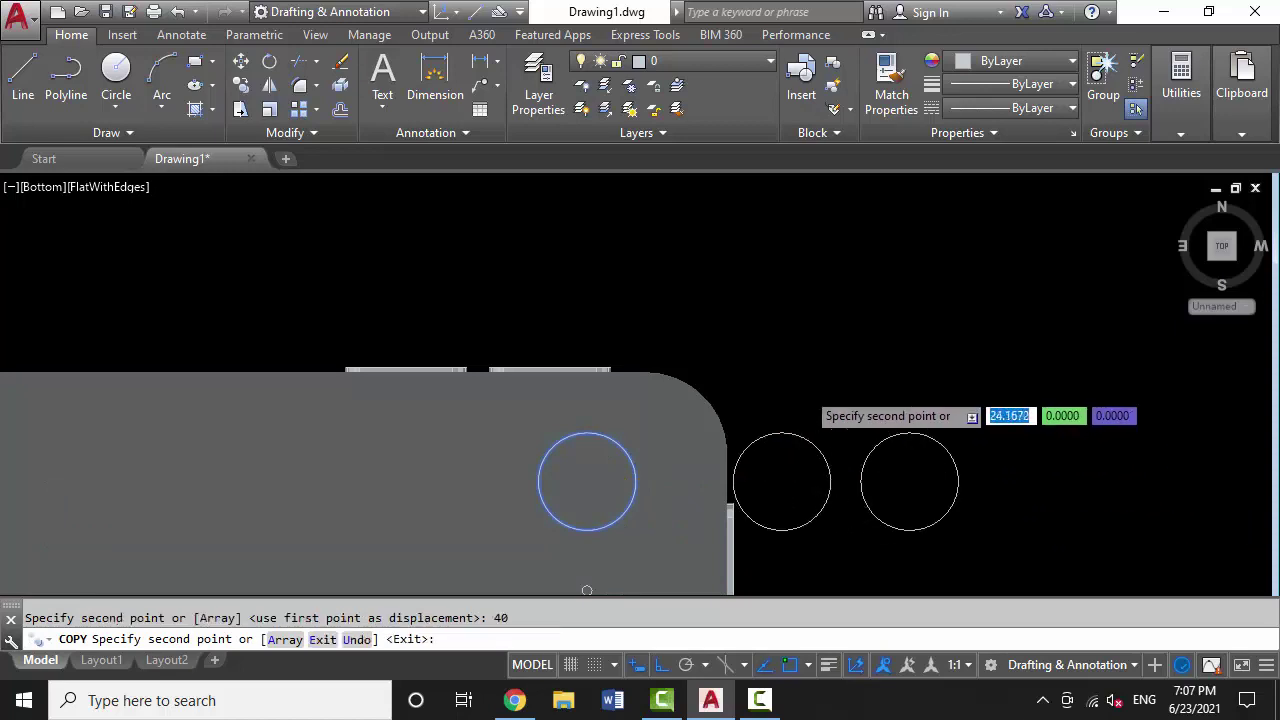
{"action": "key", "text": "Escape"}
{"action": "key", "text": "ctrl+z"}
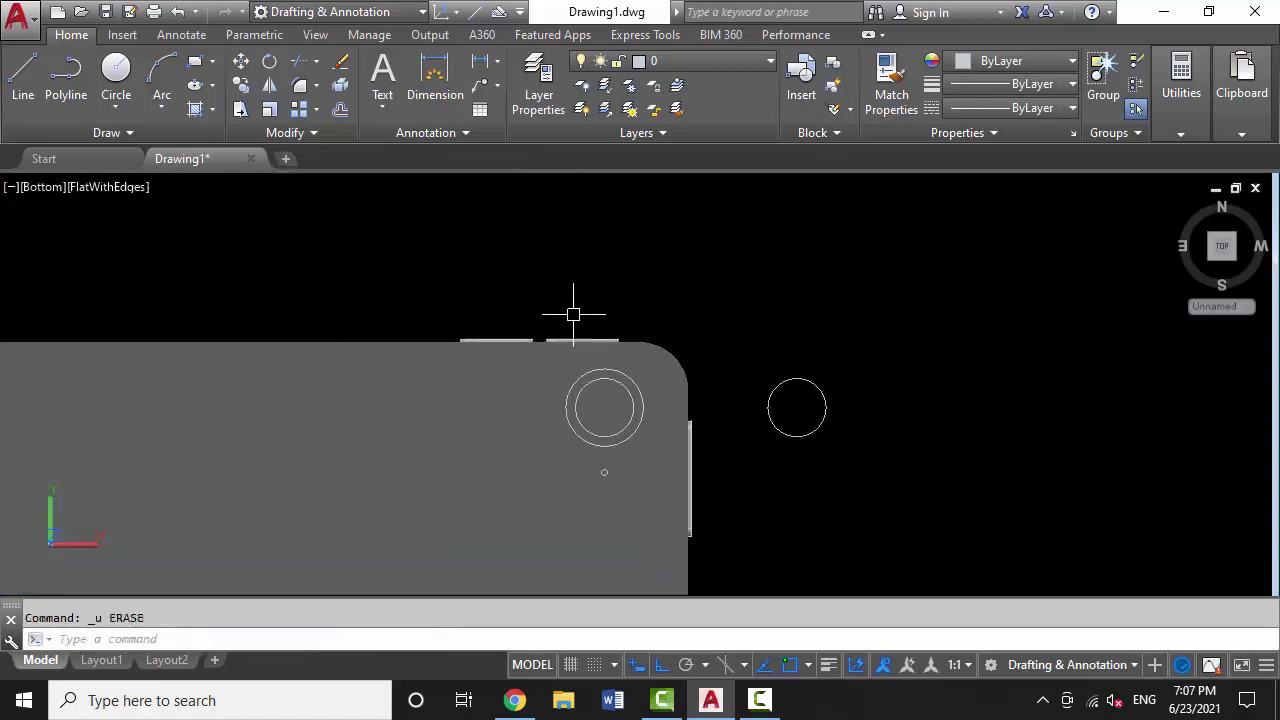
{"action": "scroll", "coordinate": [571, 330], "scroll_direction": "up", "scroll_amount": 2}
{"action": "key", "text": "Escape"}
{"action": "scroll", "coordinate": [512, 328], "scroll_direction": "down", "scroll_amount": 1}
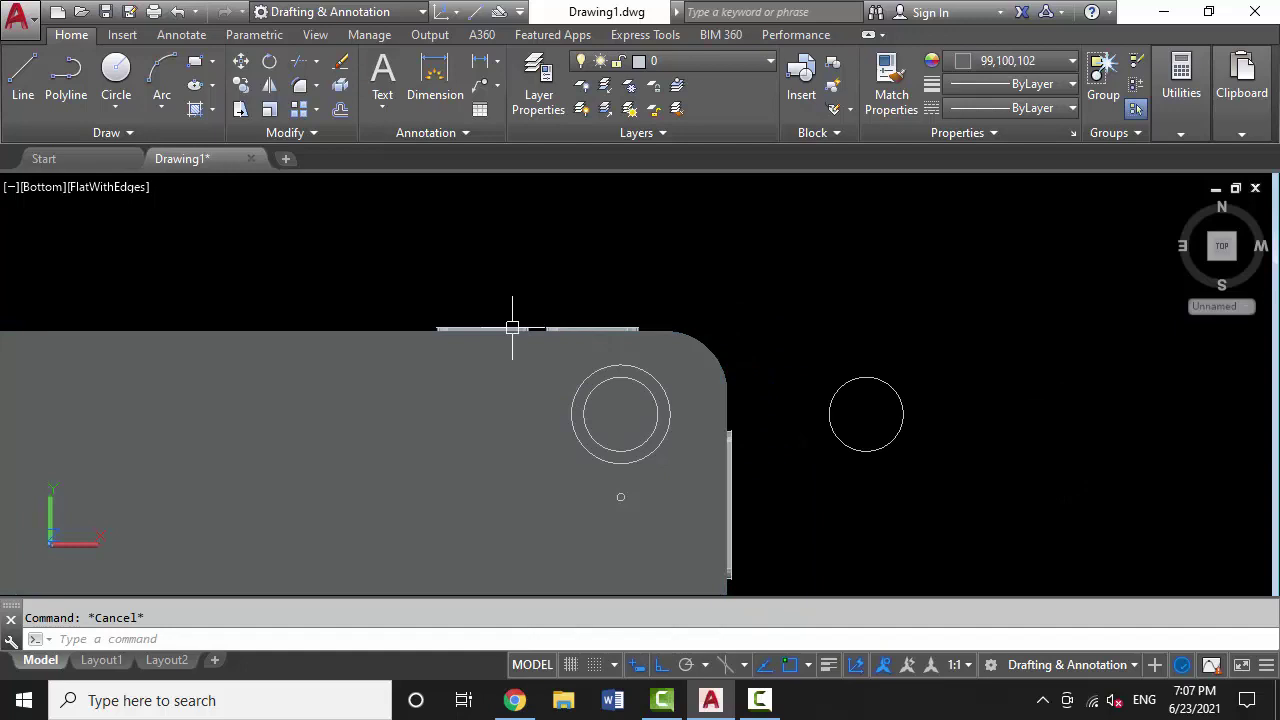
In 2D Wireframe, offset the camera circle outward into a larger concentric circle
{"action": "left_click", "coordinate": [97, 190]}
{"action": "left_click", "coordinate": [157, 240]}
{"action": "scroll", "coordinate": [639, 333], "scroll_direction": "up", "scroll_amount": 3}
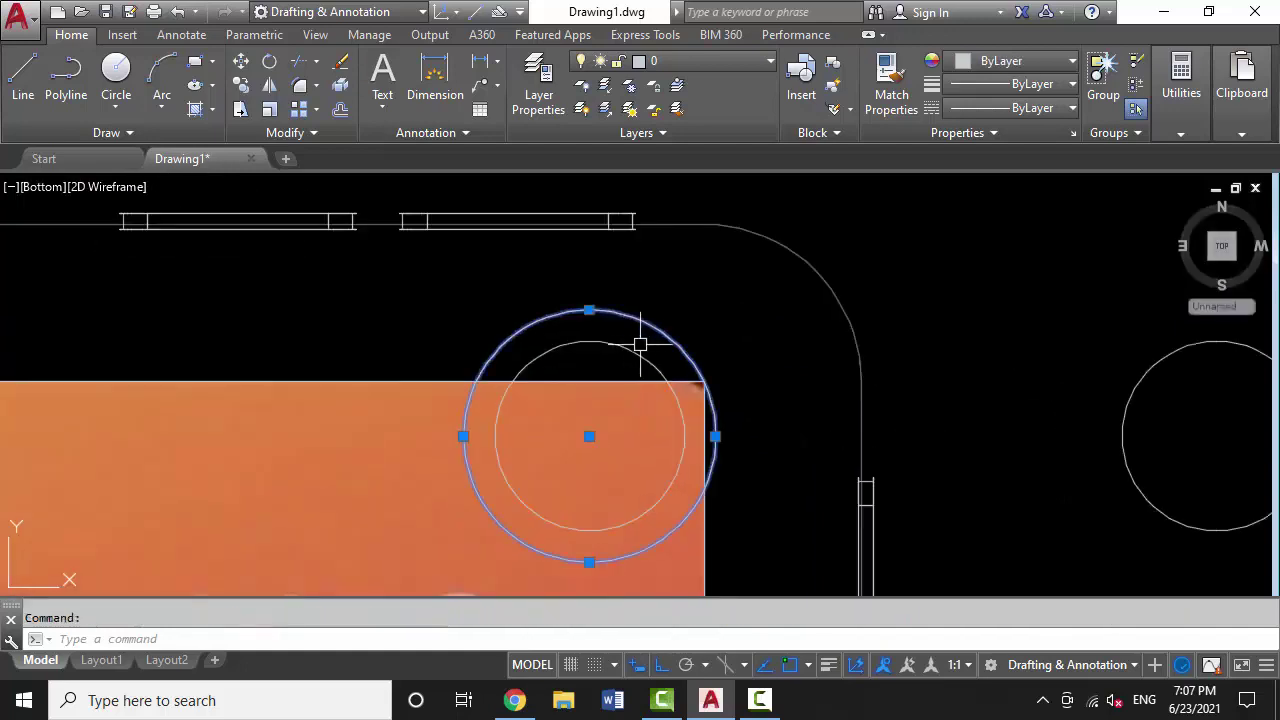
{"action": "type", "text": "o"}
{"action": "key", "text": "Return"}
{"action": "key", "text": "Return"}
{"action": "left_click", "coordinate": [641, 354]}
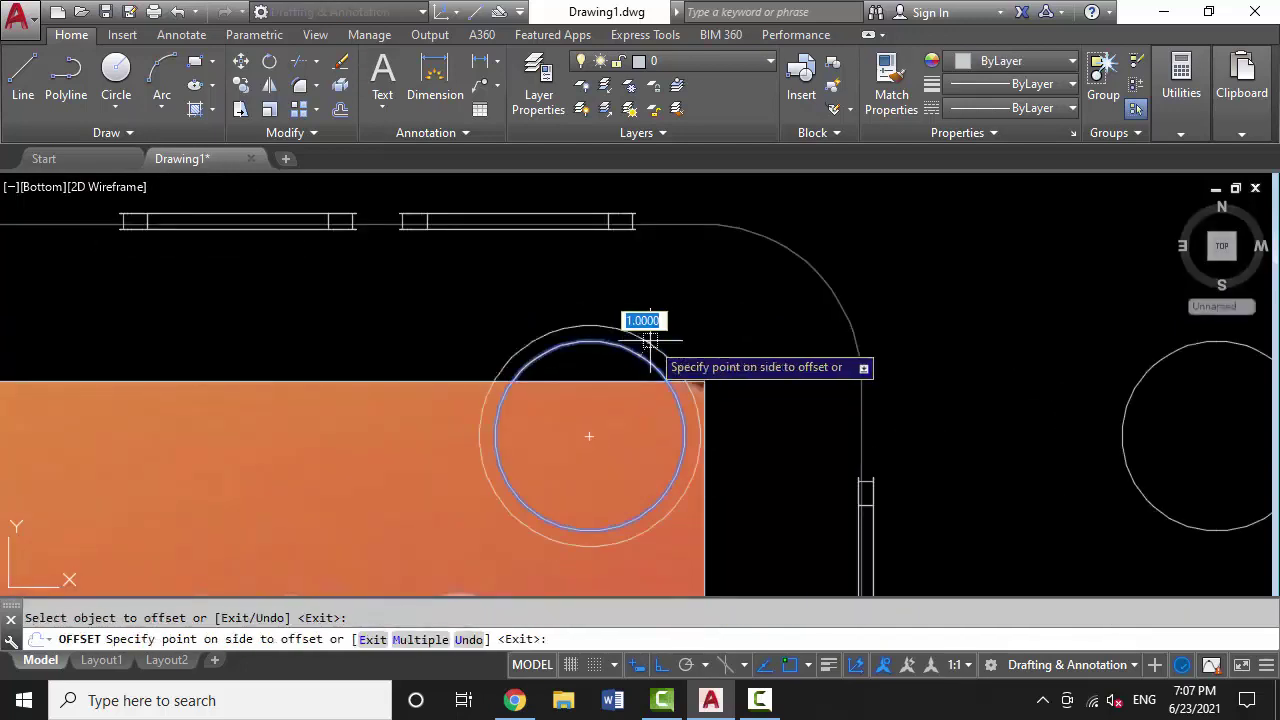
{"action": "left_click", "coordinate": [694, 289]}
{"action": "key", "text": "Escape"}
{"action": "scroll", "coordinate": [690, 322], "scroll_direction": "down", "scroll_amount": 3}
Apply flat shading with edges to the model
{"action": "type", "text": "ha"}
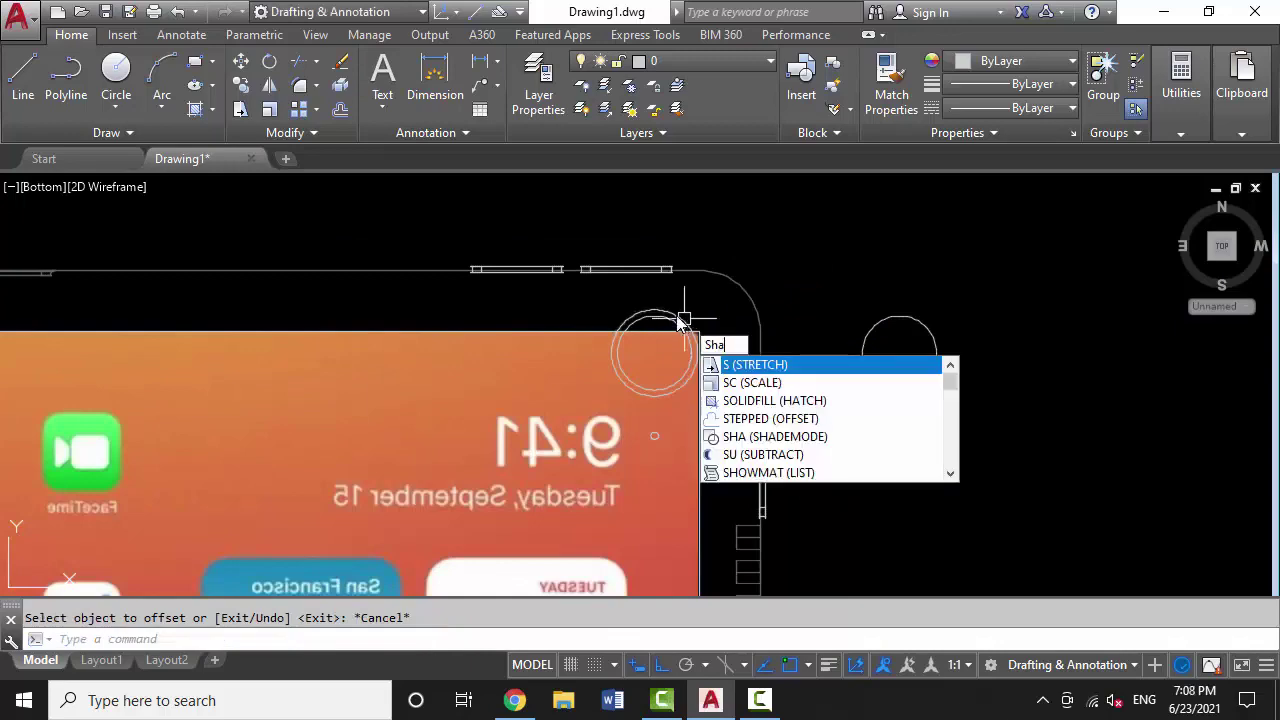
{"action": "key", "text": "Return"}
{"action": "scroll", "coordinate": [700, 330], "scroll_direction": "down", "scroll_amount": 1}
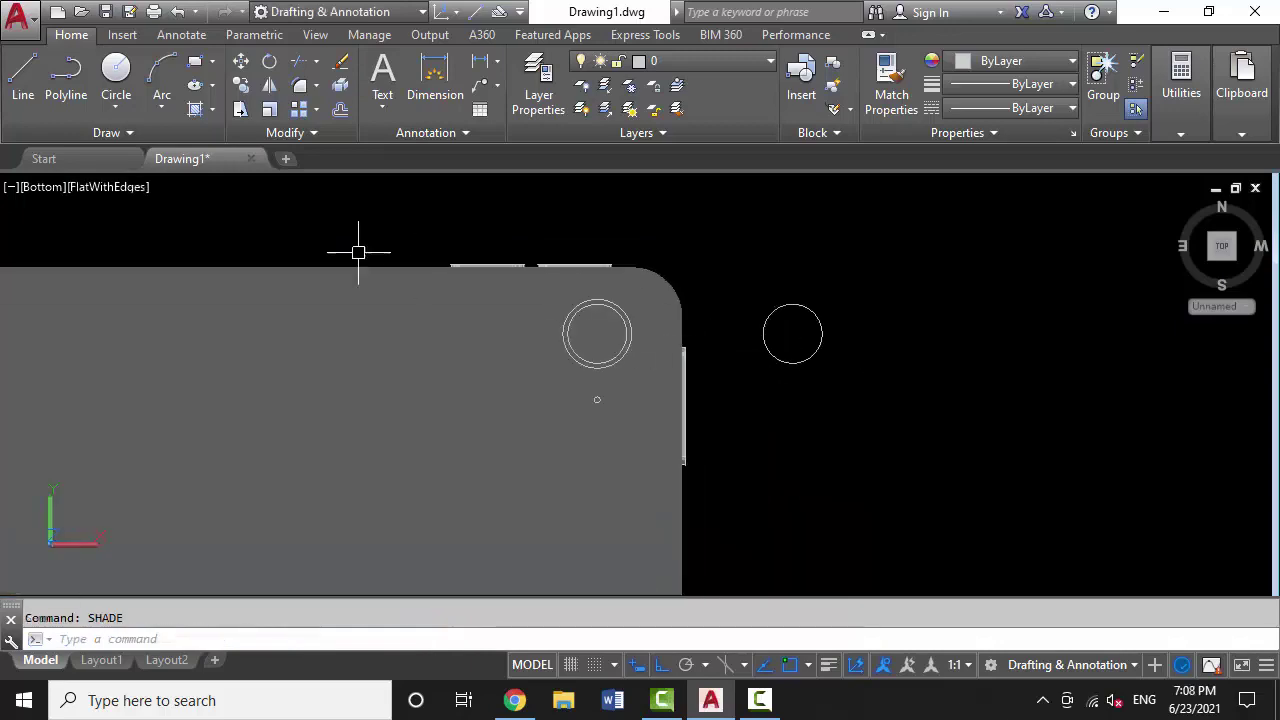
Switch the viewport to the SW Isometric view
{"action": "left_click", "coordinate": [43, 190]}
{"action": "left_click", "coordinate": [150, 367]}
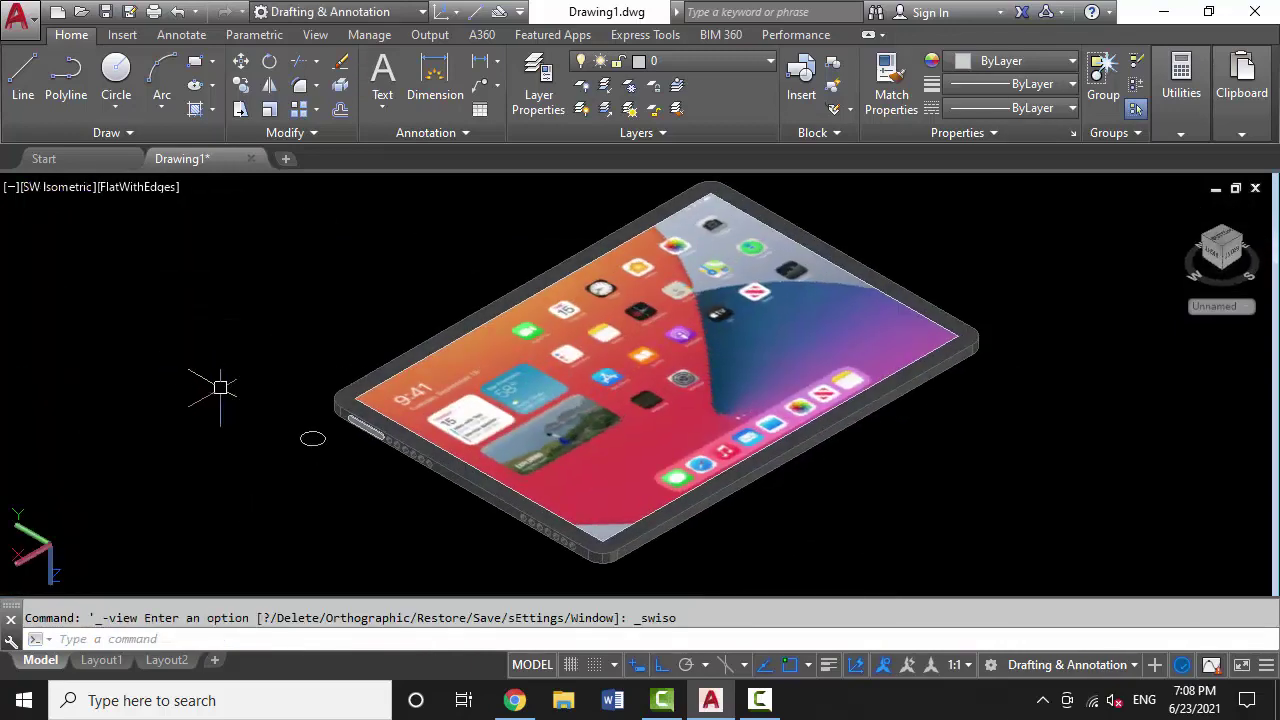
{"action": "left_click", "coordinate": [80, 188]}
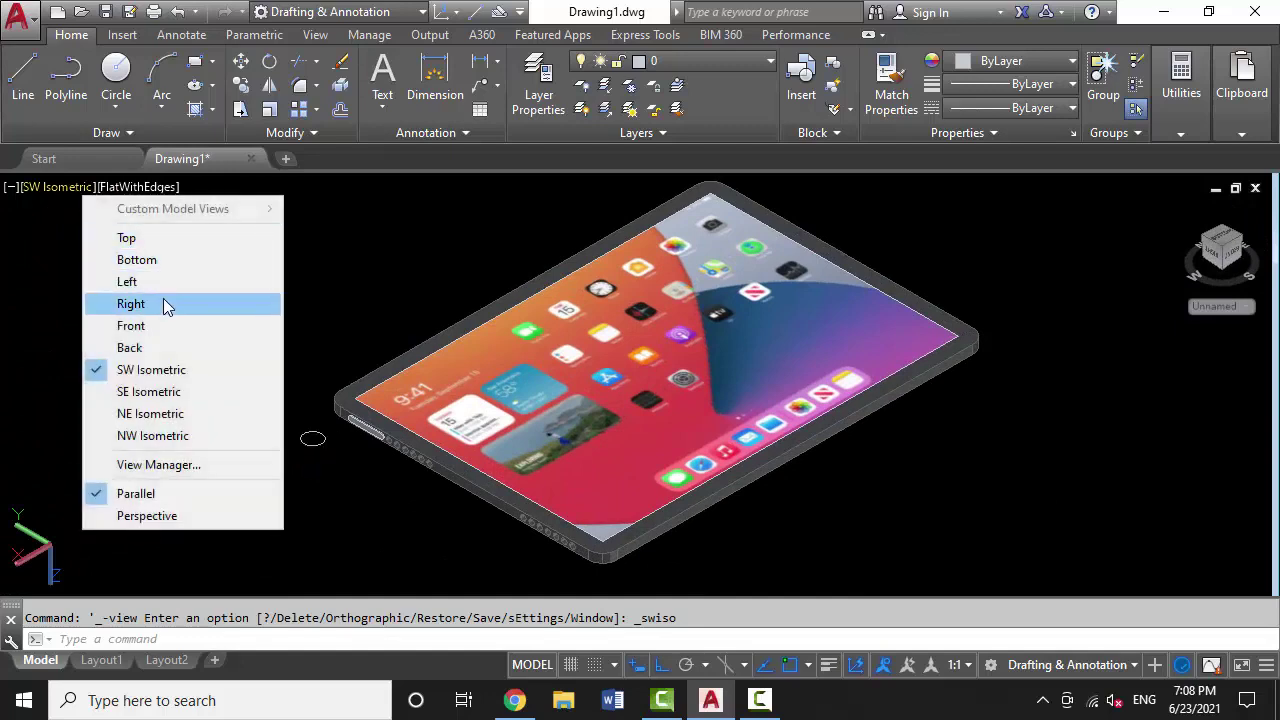
{"action": "left_click", "coordinate": [299, 440]}
Orbit and zoom onto the tablet's back around the two camera circles
{"action": "type", "text": "o"}
{"action": "key", "text": "Return"}
{"action": "left_click_drag", "start_coordinate": [400, 329], "coordinate": [484, 264]}
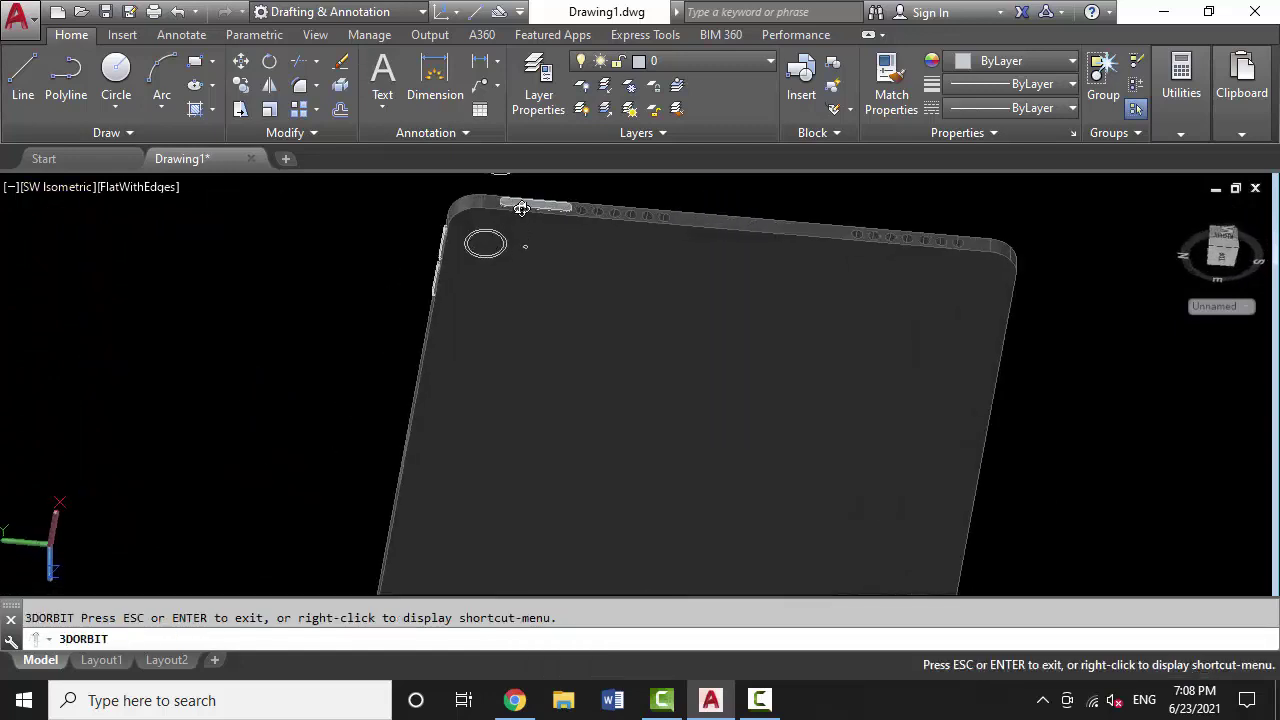
{"action": "key", "text": "Escape"}
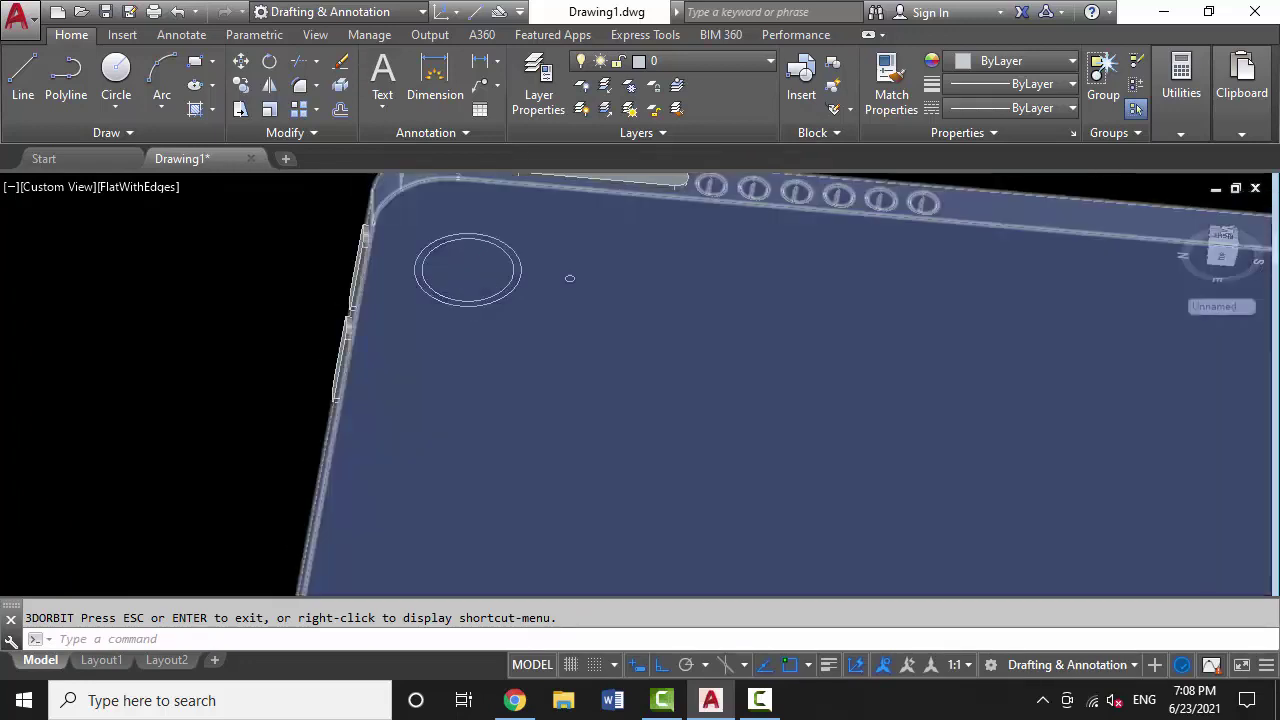
{"action": "scroll", "coordinate": [475, 273], "scroll_direction": "up", "scroll_amount": 2}
{"action": "type", "text": "ext"}
{"action": "key", "text": "Return"}
{"action": "middle_click_drag", "start_coordinate": [519, 229], "coordinate": [566, 272], "text": "shift"}
Press-pull the camera ring between the two circles up 2.5 units from the back
{"action": "type", "text": "pre"}
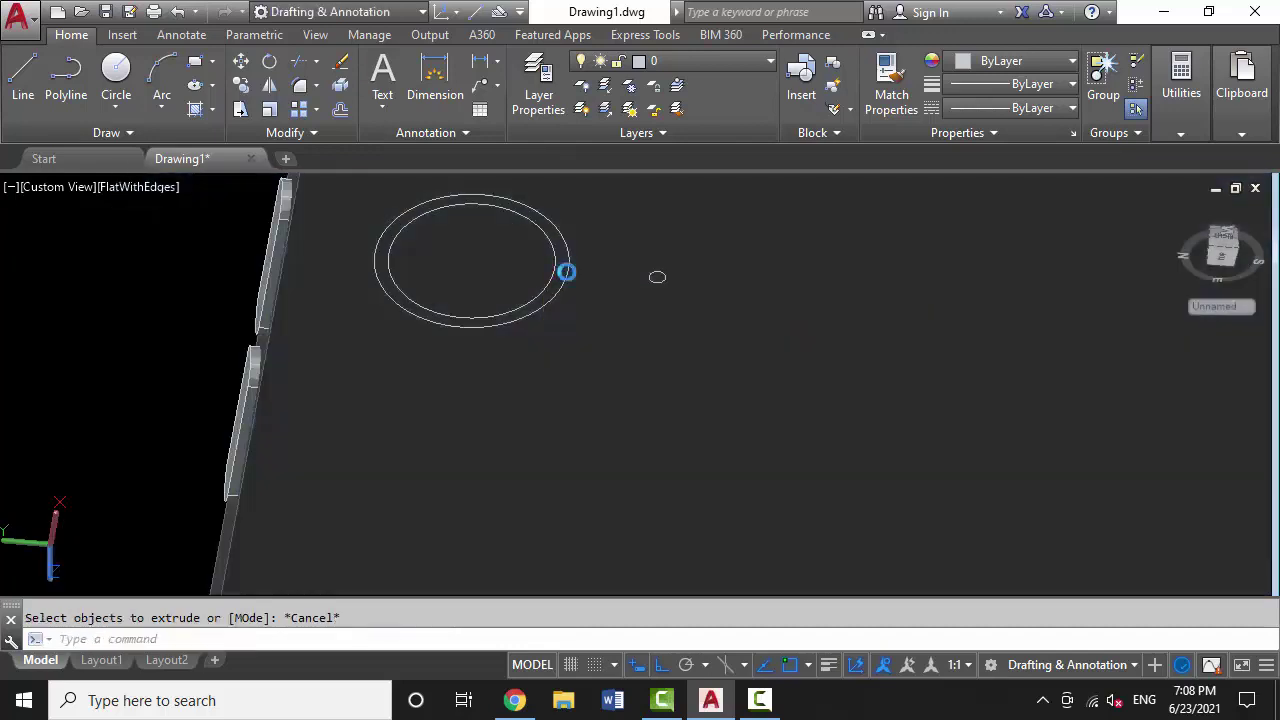
{"action": "key", "text": "Return"}
{"action": "scroll", "coordinate": [564, 264], "scroll_direction": "up", "scroll_amount": 1}
{"action": "scroll", "coordinate": [568, 297], "scroll_direction": "down", "scroll_amount": 1}
{"action": "left_click", "coordinate": [421, 288]}
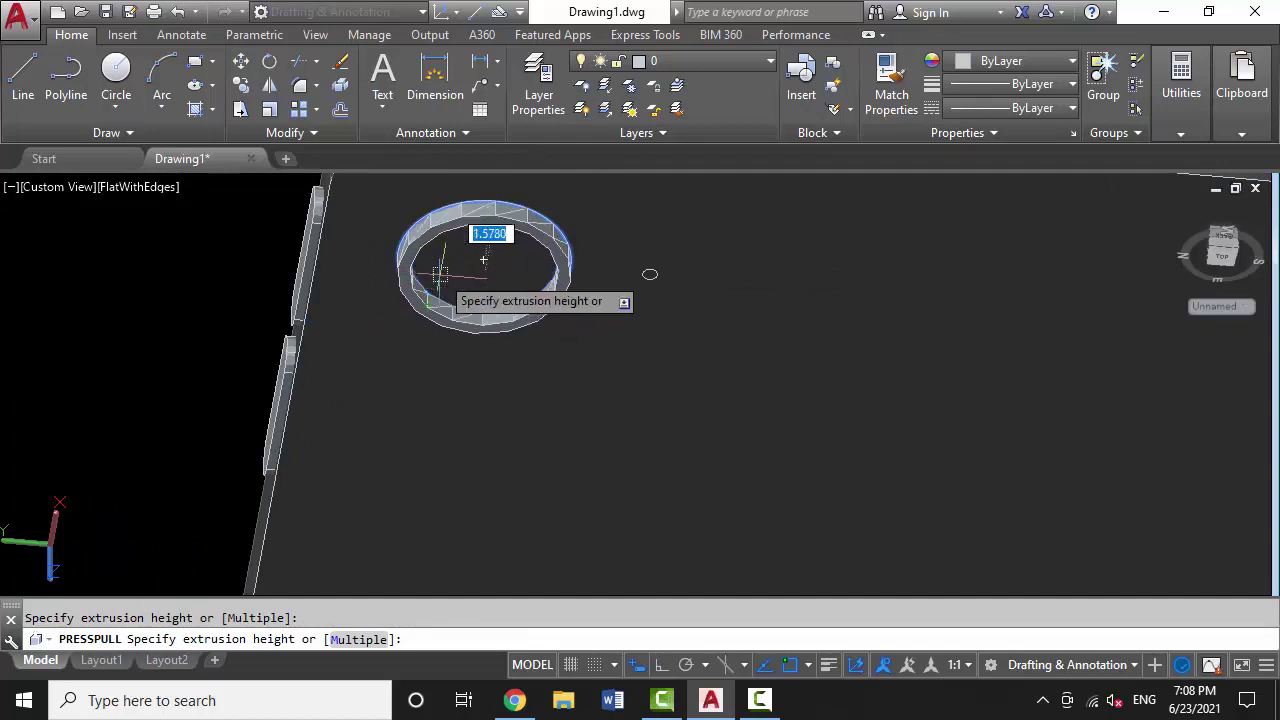
{"action": "key", "text": "Return"}
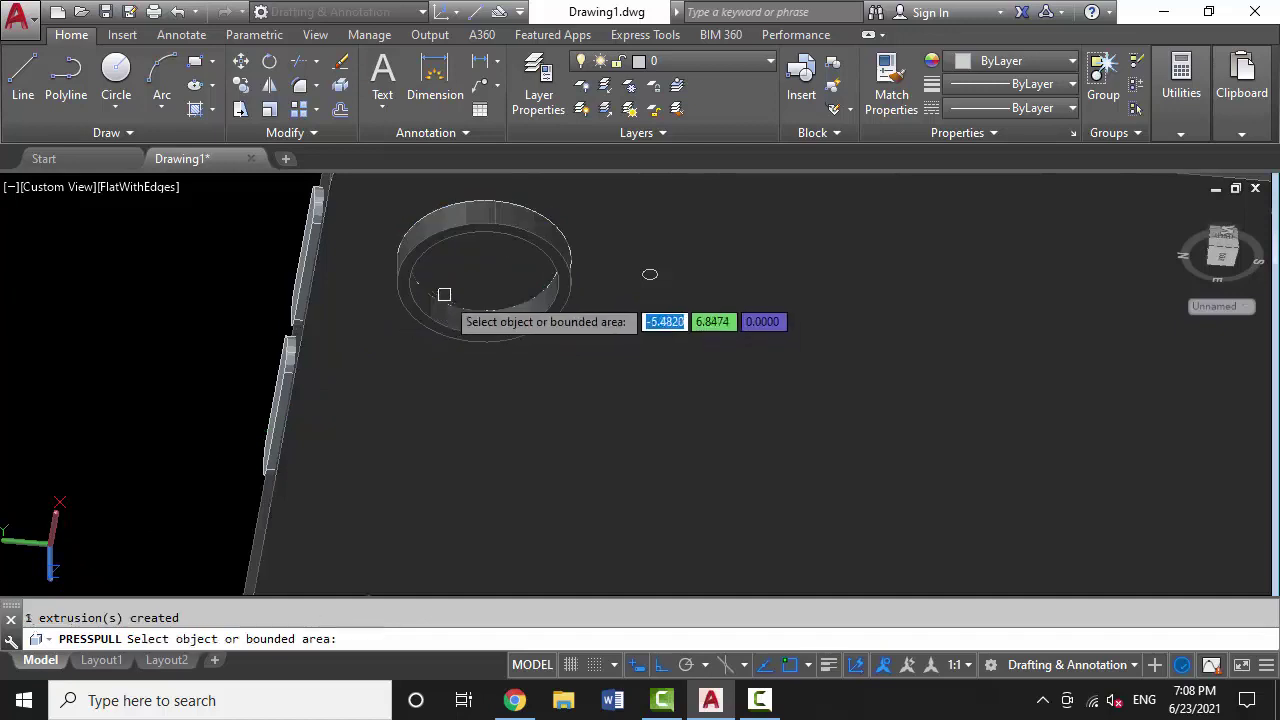
{"action": "scroll", "coordinate": [424, 338], "scroll_direction": "down", "scroll_amount": 1}
{"action": "scroll", "coordinate": [466, 286], "scroll_direction": "up", "scroll_amount": 2}
{"action": "scroll", "coordinate": [500, 245], "scroll_direction": "down", "scroll_amount": 3}
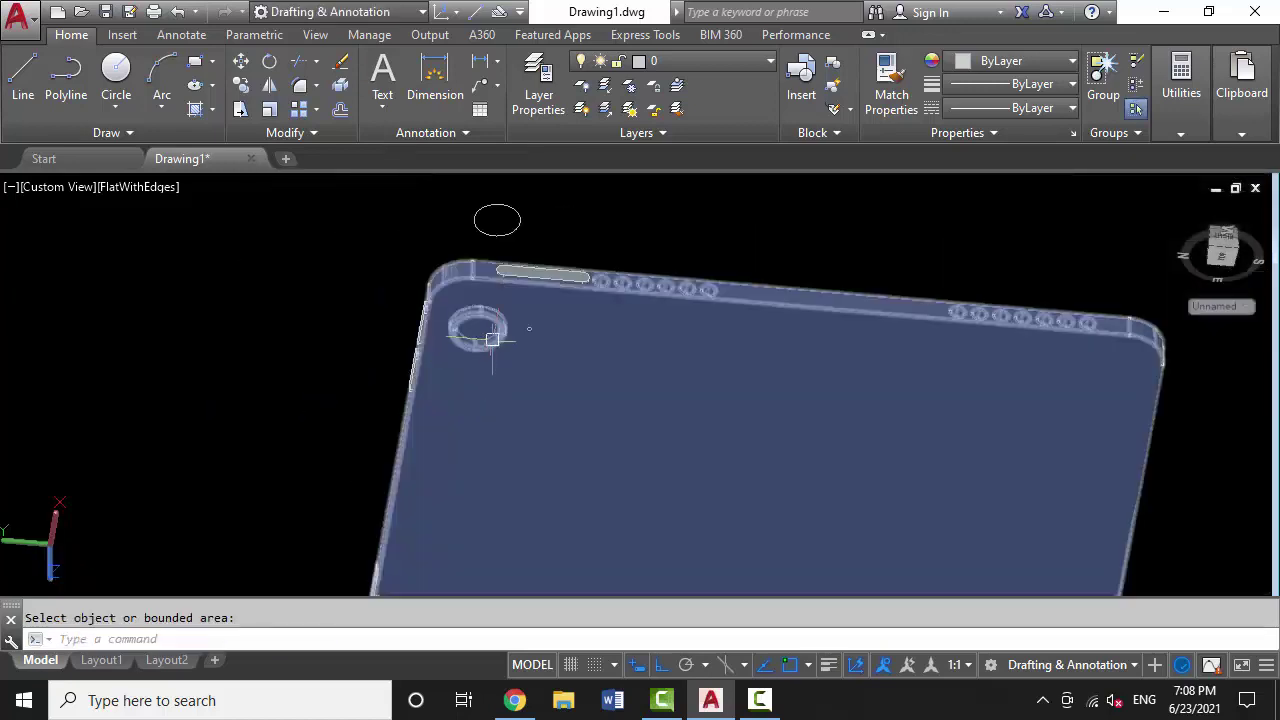
{"action": "scroll", "coordinate": [502, 241], "scroll_direction": "up", "scroll_amount": 1}
{"action": "key", "text": "Escape"}
Extrude the inner circle into a 0.5-thick lens disc and move it into the ring
{"action": "scroll", "coordinate": [486, 251], "scroll_direction": "up", "scroll_amount": 1}
{"action": "type", "text": "ext"}
{"action": "key", "text": "Return"}
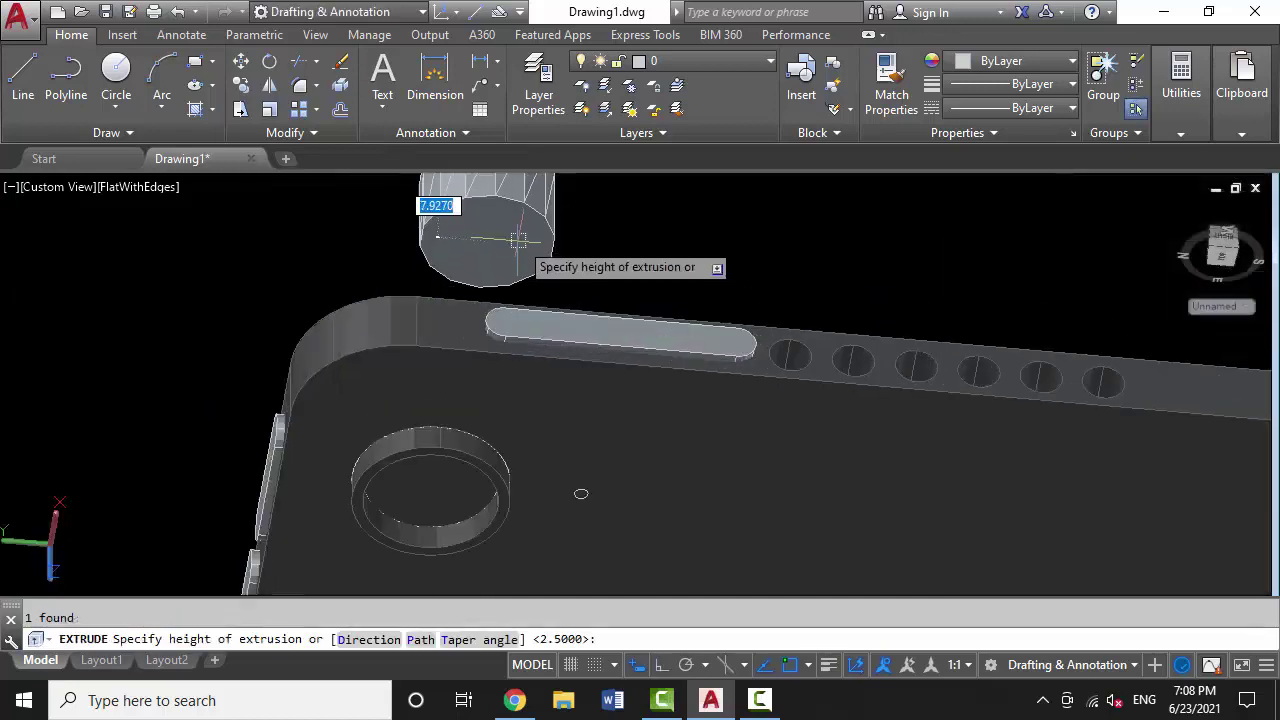
{"action": "type", "text": "5"}
{"action": "key", "text": "Return"}
{"action": "scroll", "coordinate": [579, 252], "scroll_direction": "down", "scroll_amount": 1}
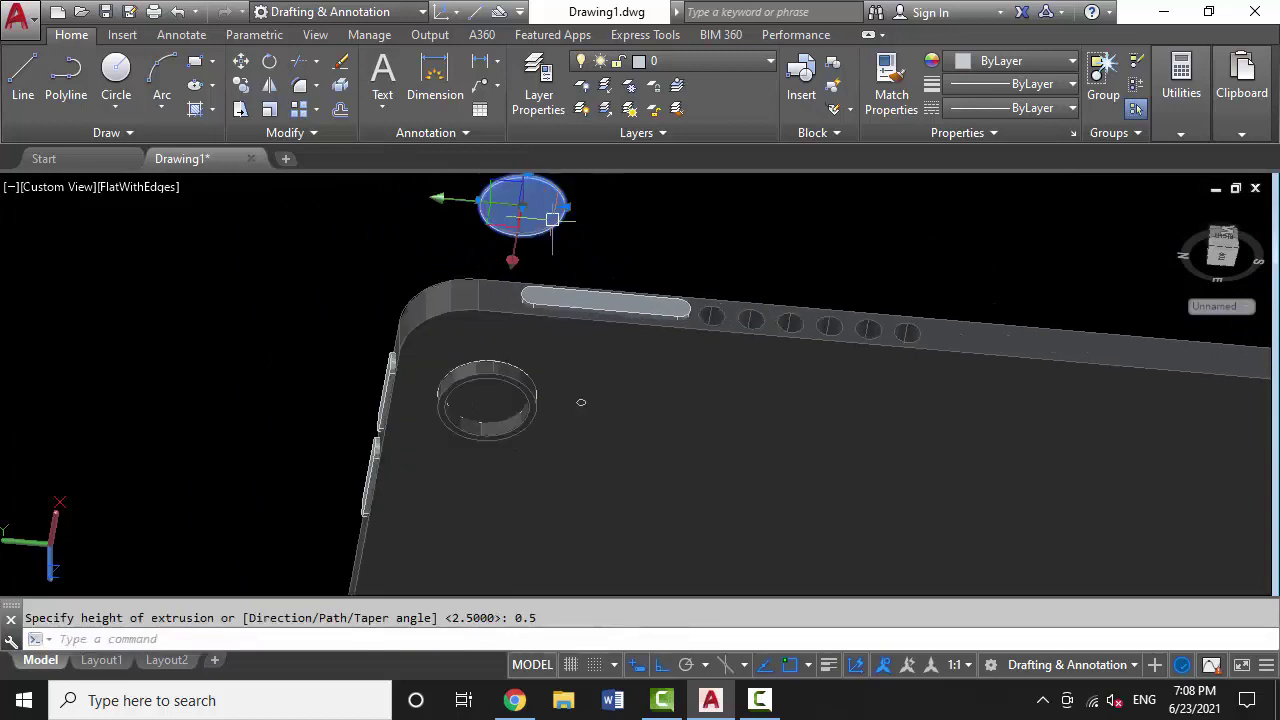
{"action": "left_click", "coordinate": [520, 208]}
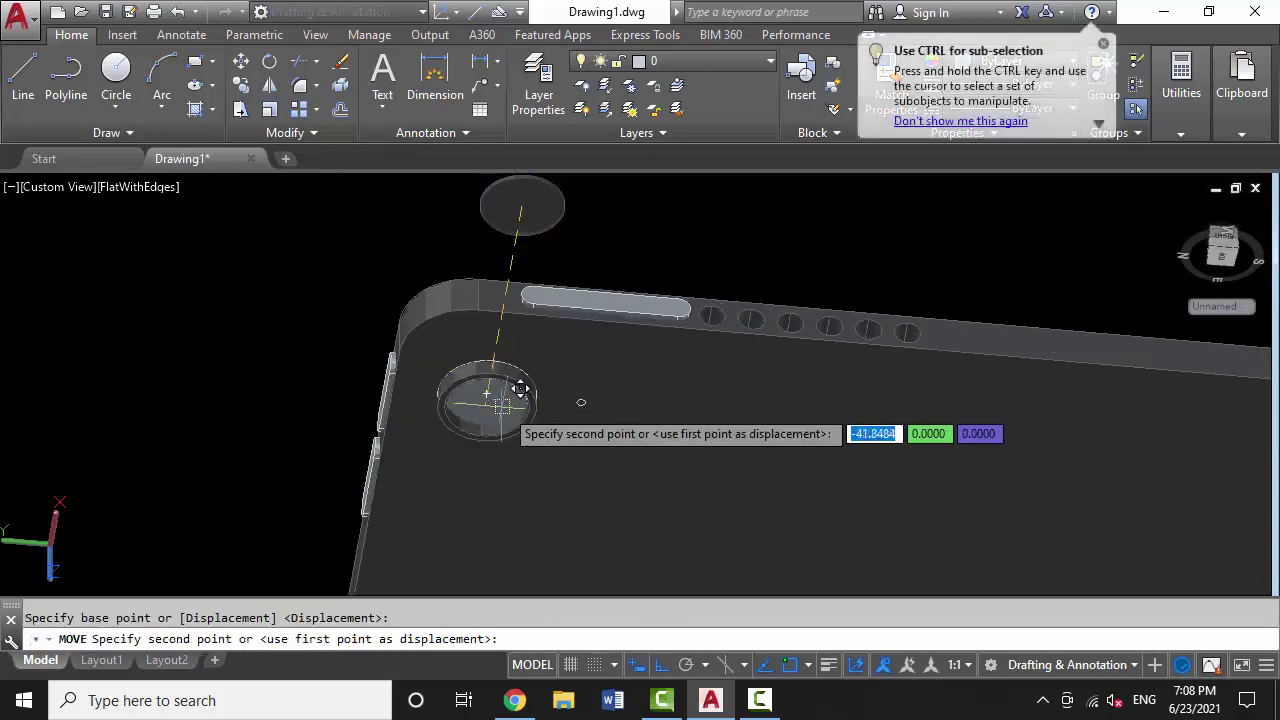
{"action": "scroll", "coordinate": [472, 400], "scroll_direction": "up", "scroll_amount": 3}
{"action": "left_click", "coordinate": [552, 351]}
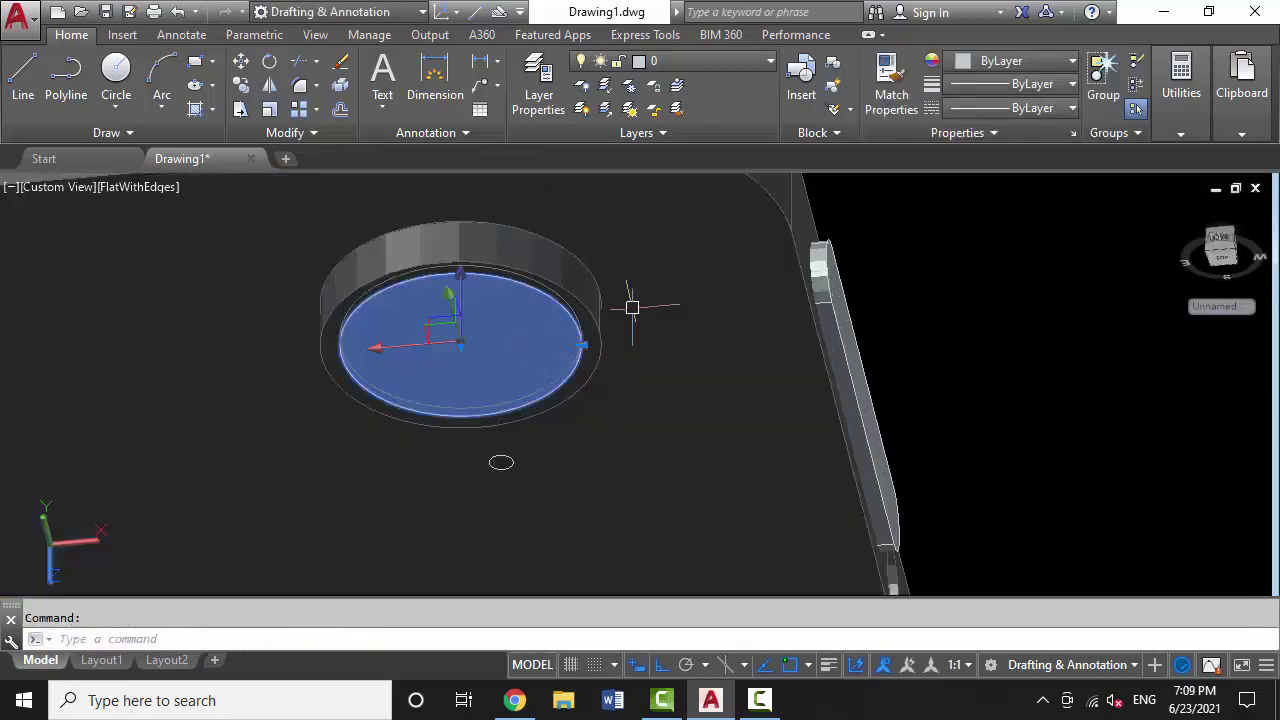
Give the lens disc a dark colour from the Properties panel
{"action": "left_click", "coordinate": [1024, 66]}
{"action": "left_click", "coordinate": [962, 145]}
{"action": "key", "text": "Escape"}
{"action": "mouse_move", "coordinate": [943, 357]}
{"action": "middle_mouse_down", "text": "shift"}
{"action": "mouse_move", "coordinate": [847, 358]}
{"action": "mouse_move", "coordinate": [926, 231]}
{"action": "mouse_move", "coordinate": [829, 426]}
{"action": "mouse_move", "coordinate": [626, 420]}
{"action": "mouse_move", "coordinate": [835, 323]}
{"action": "mouse_move", "coordinate": [860, 340]}
{"action": "mouse_move", "coordinate": [780, 440]}
{"action": "middle_mouse_up", "text": "shift"}
Switch the viewport visual style to Realistic
{"action": "left_click", "coordinate": [160, 188]}
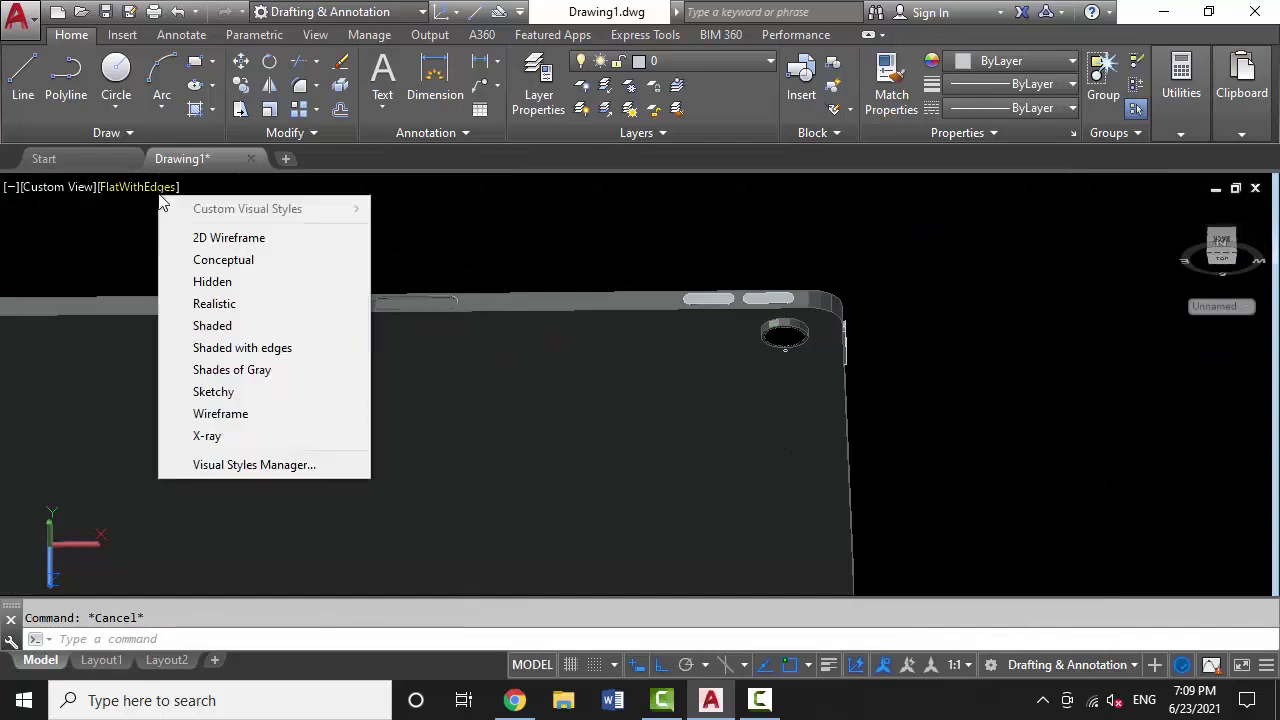
{"action": "left_click", "coordinate": [229, 306]}
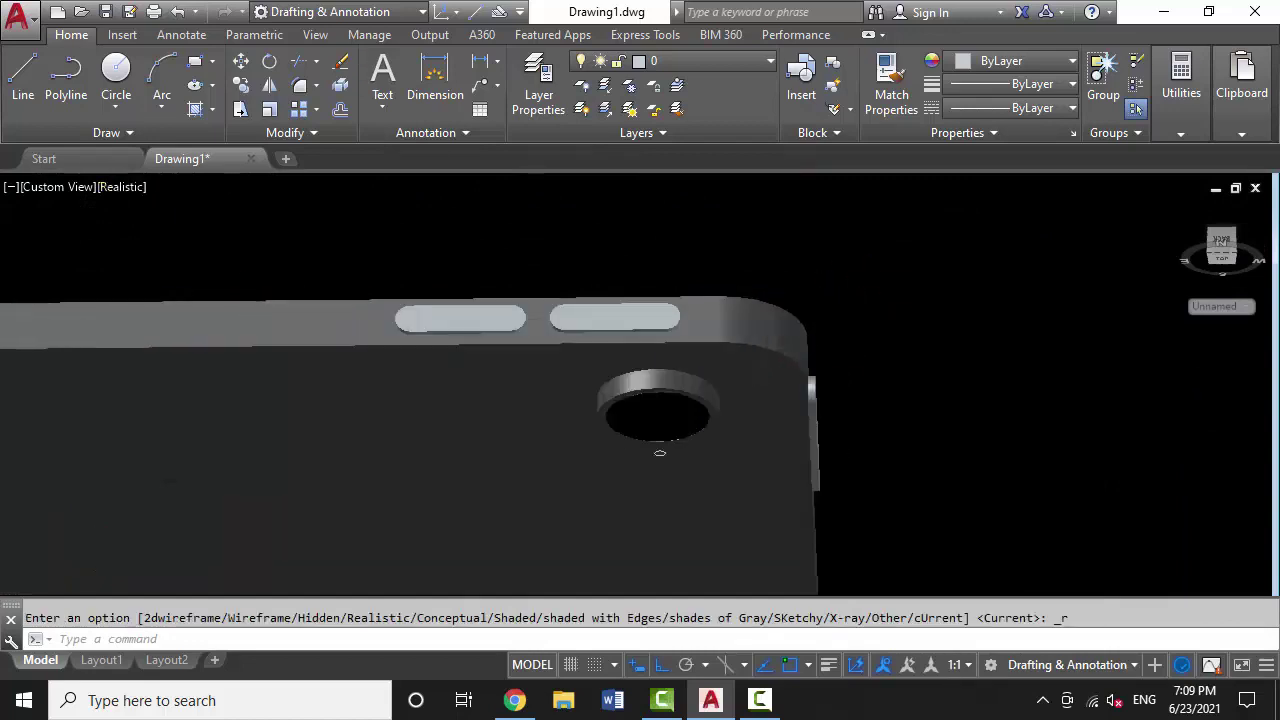
{"action": "scroll", "coordinate": [834, 449], "scroll_direction": "down", "scroll_amount": 3}
{"action": "mouse_move", "coordinate": [834, 449]}
{"action": "middle_mouse_down", "text": "shift"}
{"action": "mouse_move", "coordinate": [786, 366]}
{"action": "mouse_move", "coordinate": [643, 406]}
{"action": "mouse_move", "coordinate": [677, 294]}
{"action": "mouse_move", "coordinate": [629, 334]}
{"action": "mouse_move", "coordinate": [631, 240]}
{"action": "mouse_move", "coordinate": [571, 342]}
{"action": "mouse_move", "coordinate": [477, 289]}
{"action": "mouse_move", "coordinate": [494, 314]}
{"action": "mouse_move", "coordinate": [714, 274]}
{"action": "middle_mouse_up", "text": "shift"}
3DROTATE the tablet 90 degrees about the X axis so it stands upright
{"action": "left_click", "coordinate": [474, 464]}
{"action": "key", "text": "Return"}
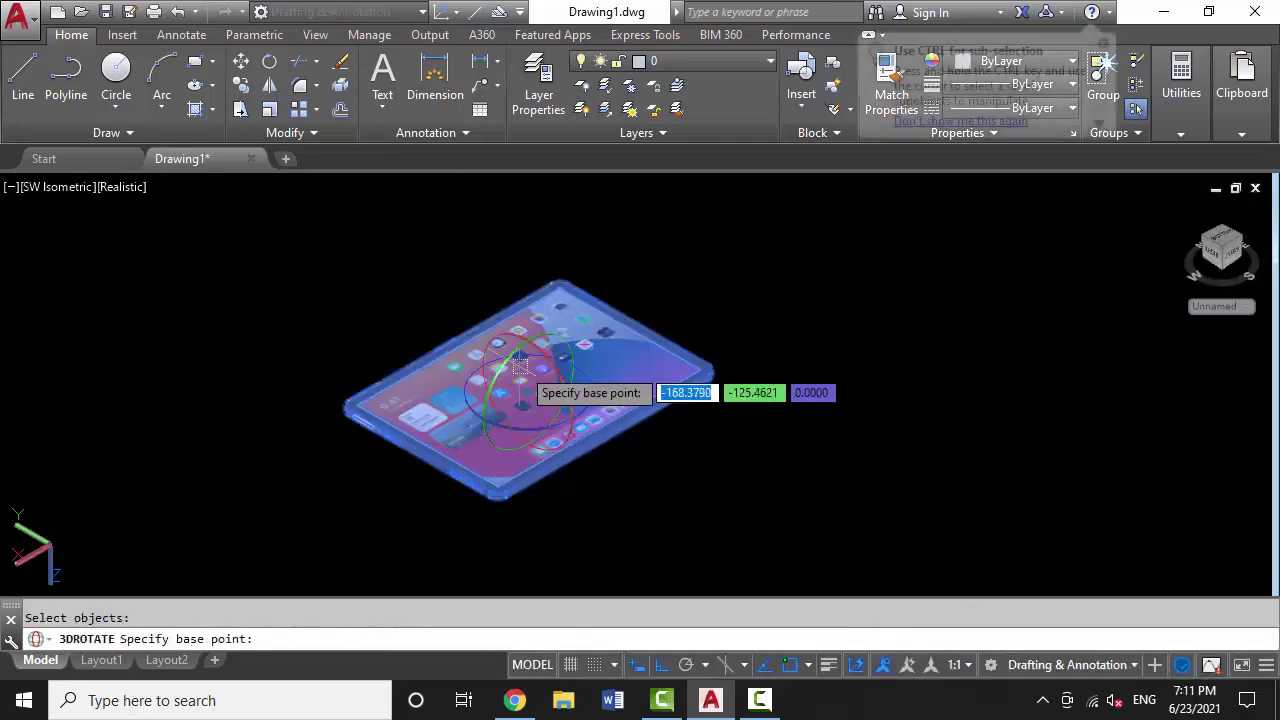
{"action": "left_click", "coordinate": [528, 380]}
{"action": "left_click", "coordinate": [572, 352]}
{"action": "left_click", "coordinate": [686, 249]}
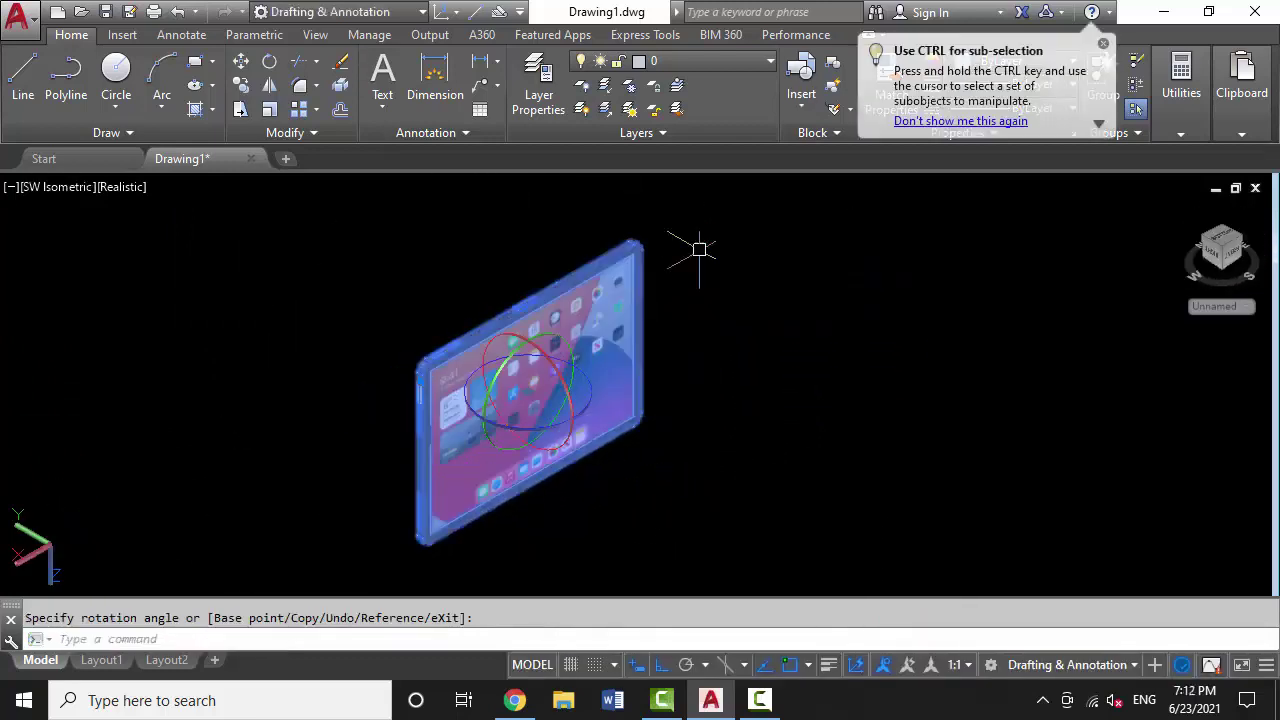
{"action": "scroll", "coordinate": [600, 300], "scroll_direction": "up", "scroll_amount": 5}
{"action": "scroll", "coordinate": [560, 400], "scroll_direction": "down", "scroll_amount": 6}
{"action": "key", "text": "Escape"}
{"action": "scroll", "coordinate": [563, 414], "scroll_direction": "up", "scroll_amount": 3}
{"action": "scroll", "coordinate": [563, 414], "scroll_direction": "up", "scroll_amount": 2}
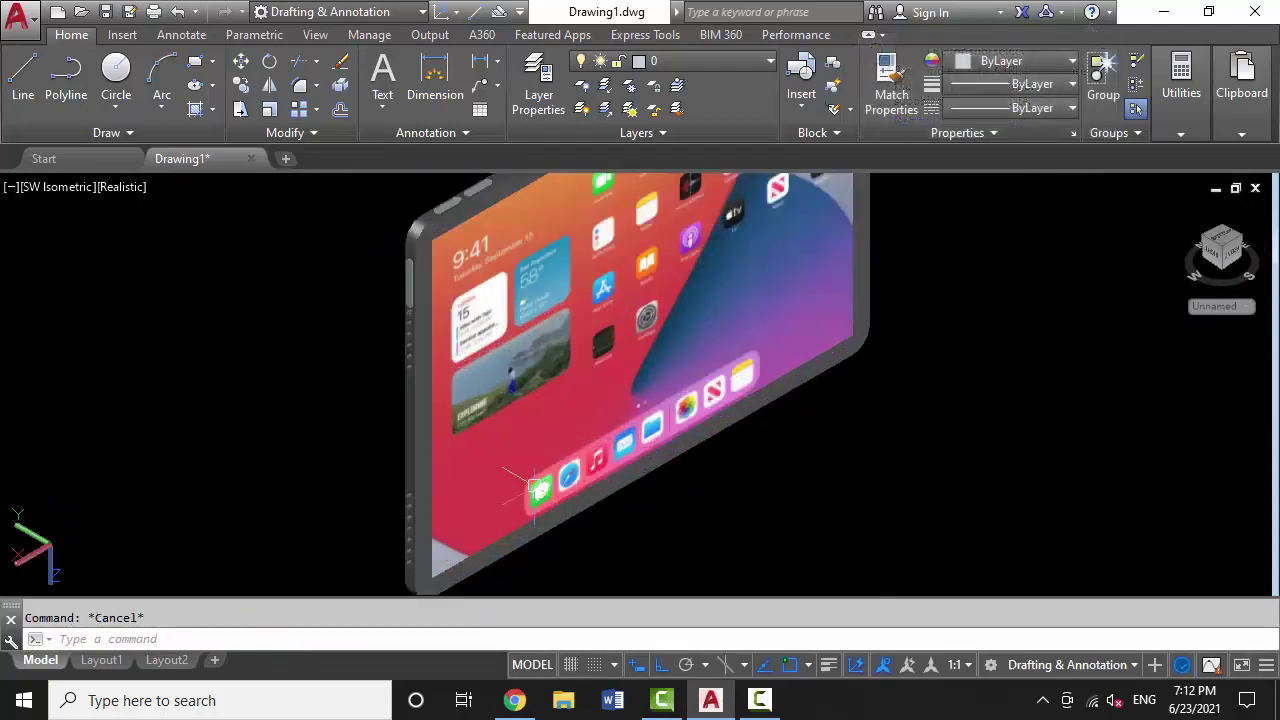
{"action": "scroll", "coordinate": [520, 455], "scroll_direction": "down", "scroll_amount": 3}
{"action": "scroll", "coordinate": [530, 400], "scroll_direction": "up", "scroll_amount": 3}
{"action": "scroll", "coordinate": [533, 405], "scroll_direction": "down", "scroll_amount": 3}
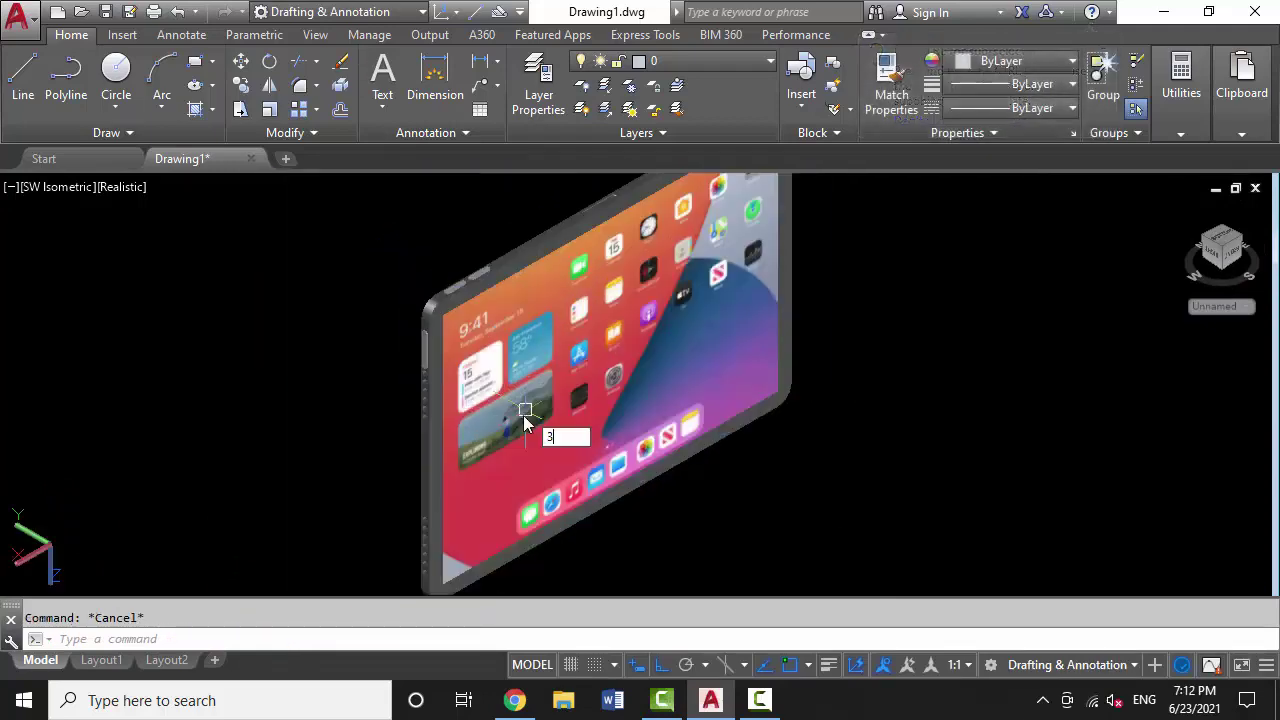
{"action": "mouse_move", "coordinate": [543, 428]}
{"action": "middle_mouse_down", "text": "shift"}
{"action": "mouse_move", "coordinate": [698, 381]}
{"action": "mouse_move", "coordinate": [646, 391]}
{"action": "mouse_move", "coordinate": [726, 520]}
{"action": "mouse_move", "coordinate": [654, 409]}
{"action": "mouse_move", "coordinate": [640, 418]}
{"action": "mouse_move", "coordinate": [537, 366]}
{"action": "mouse_move", "coordinate": [466, 380]}
{"action": "mouse_move", "coordinate": [489, 346]}
{"action": "mouse_move", "coordinate": [336, 370]}
{"action": "mouse_move", "coordinate": [437, 337]}
{"action": "mouse_move", "coordinate": [546, 386]}
{"action": "mouse_move", "coordinate": [408, 544]}
{"action": "mouse_move", "coordinate": [440, 500]}
{"action": "mouse_move", "coordinate": [500, 486]}
{"action": "mouse_move", "coordinate": [743, 491]}
{"action": "mouse_move", "coordinate": [555, 400]}
{"action": "mouse_move", "coordinate": [486, 400]}
{"action": "mouse_move", "coordinate": [562, 366]}
{"action": "mouse_move", "coordinate": [530, 380]}
{"action": "middle_mouse_up", "text": "shift"}
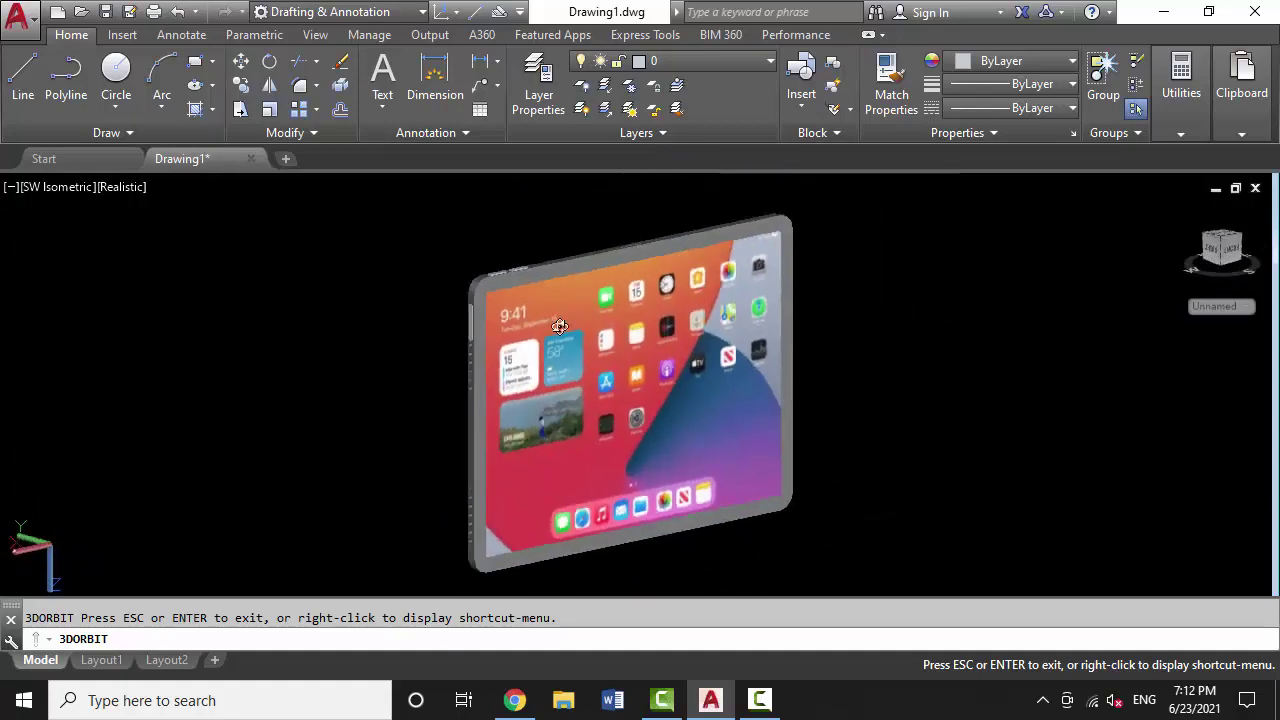
Compare the SW Isometric, NE Isometric and Right views, then settle on SE Isometric
{"action": "left_click", "coordinate": [73, 188]}
{"action": "left_click", "coordinate": [176, 369]}
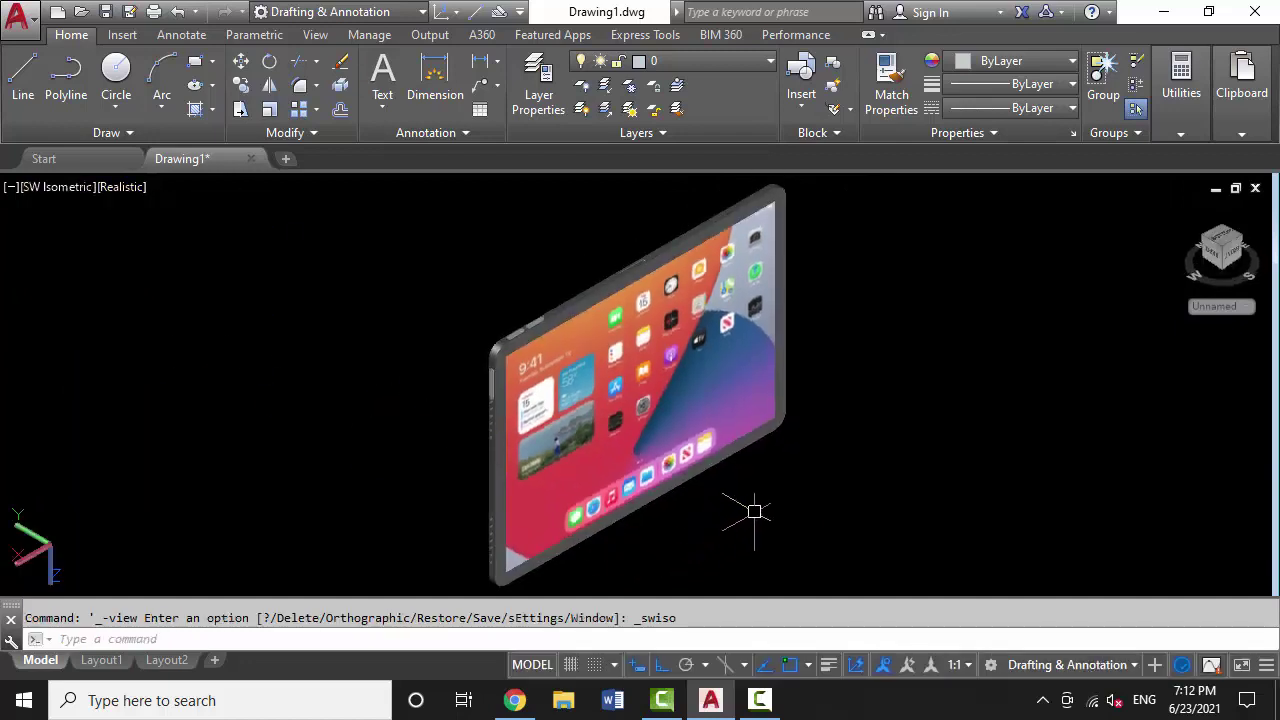
{"action": "left_click", "coordinate": [85, 188]}
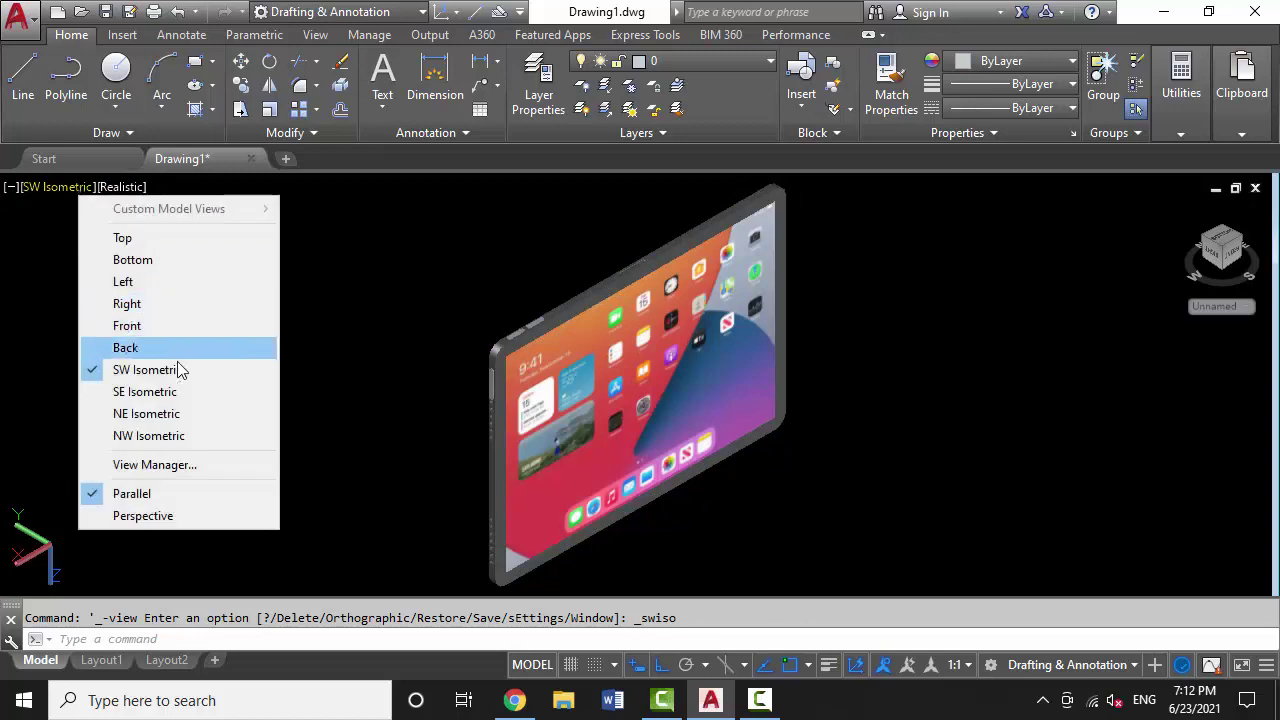
{"action": "left_click", "coordinate": [171, 414]}
{"action": "left_click", "coordinate": [46, 191]}
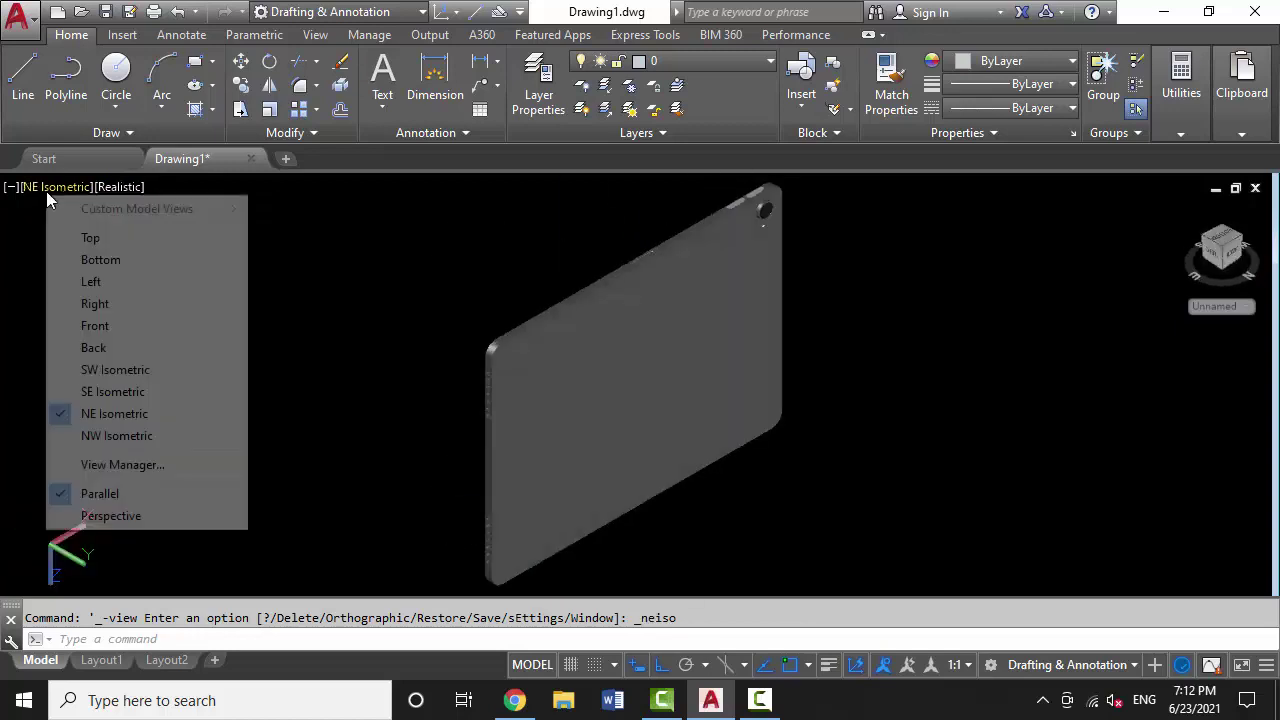
{"action": "left_click", "coordinate": [125, 303]}
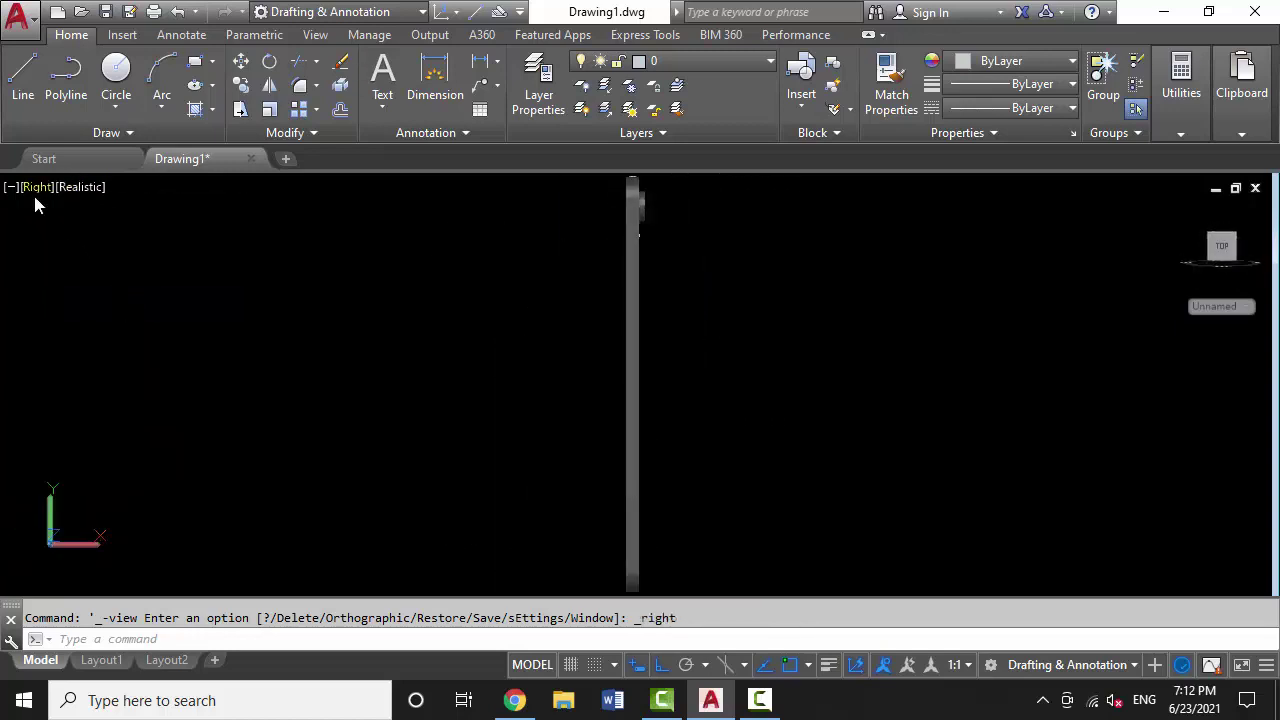
{"action": "left_click", "coordinate": [35, 192]}
{"action": "left_click", "coordinate": [109, 393]}
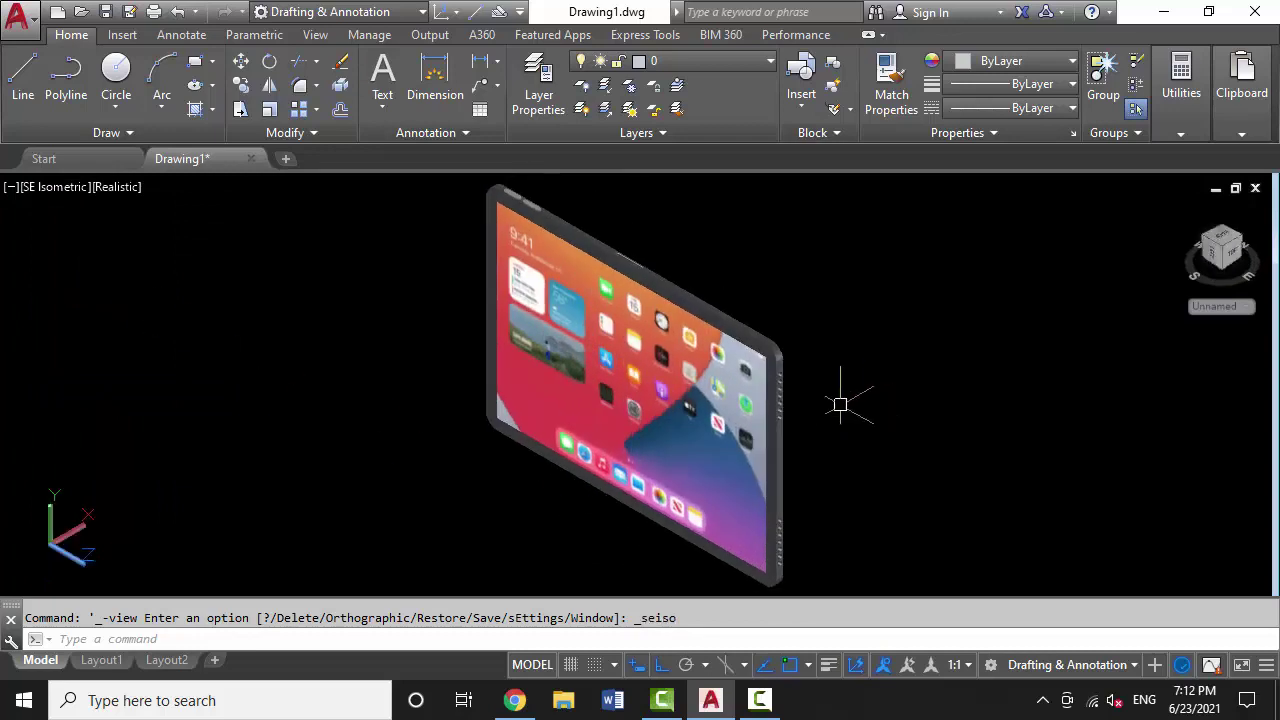